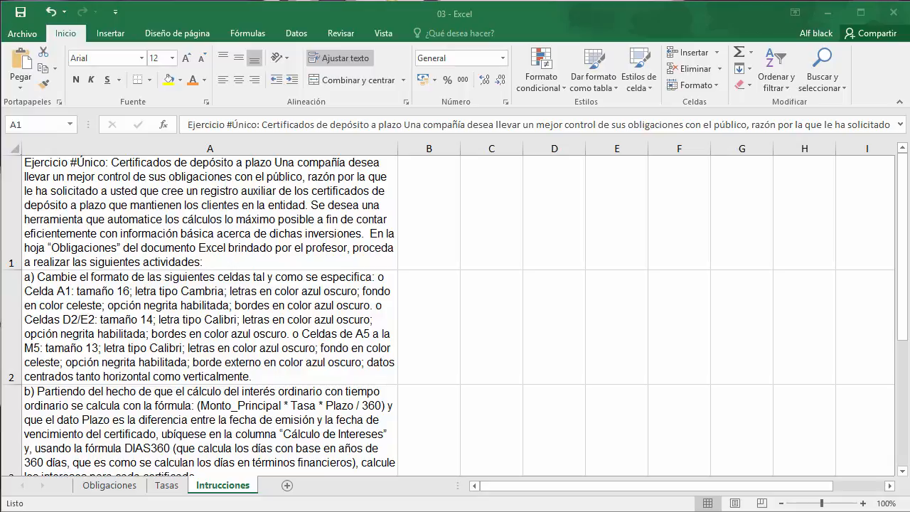
# Format the title in cell A1 of the Obligaciones sheet as Cambria, size 16, with dark blue text.
pyautogui.click(130, 486)
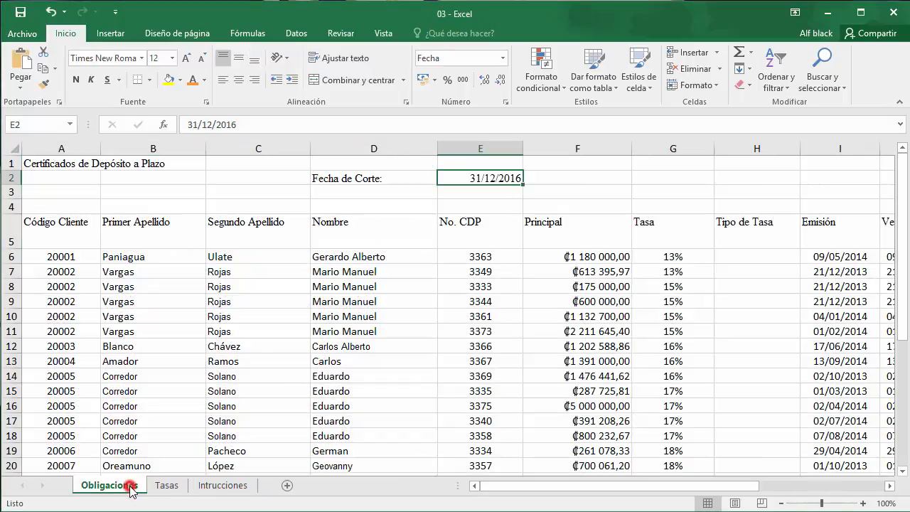
pyautogui.click(53, 162)
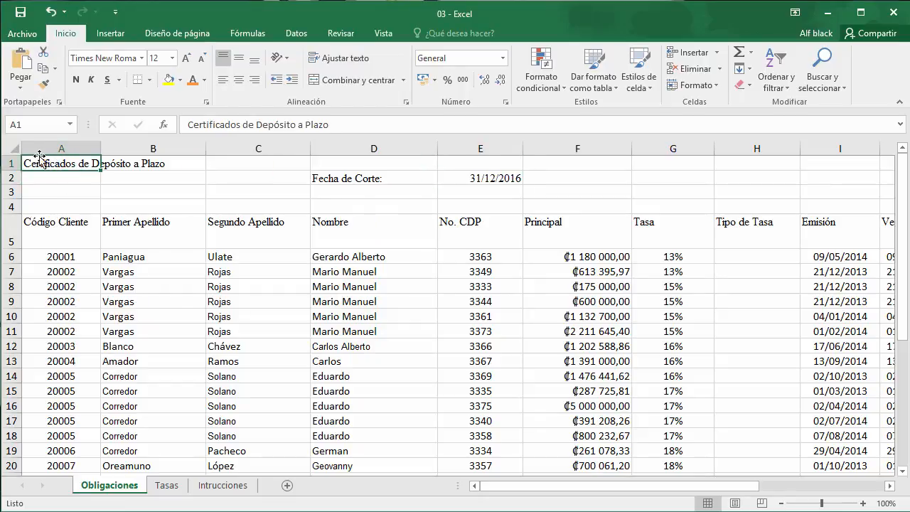
pyautogui.click(141, 59)
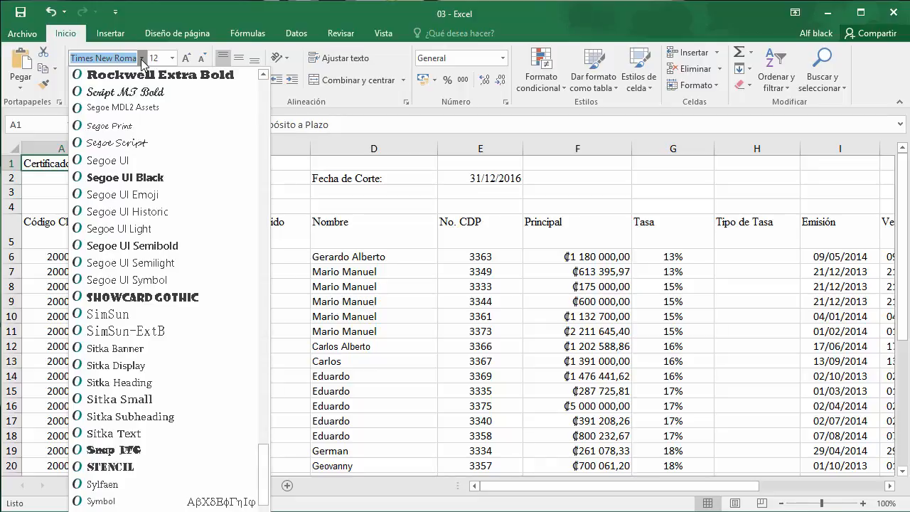
pyautogui.scroll(5, 161, 91)
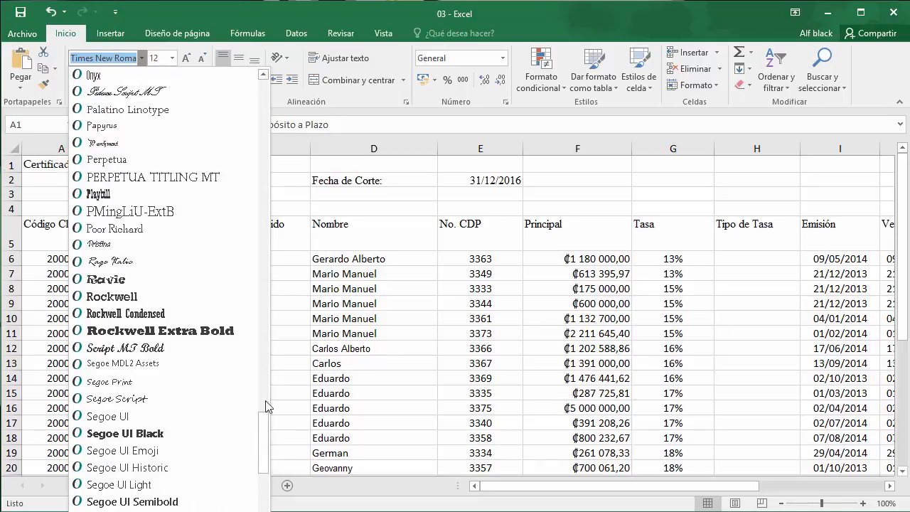
pyautogui.moveTo(265, 413); pyautogui.dragTo(264, 81)
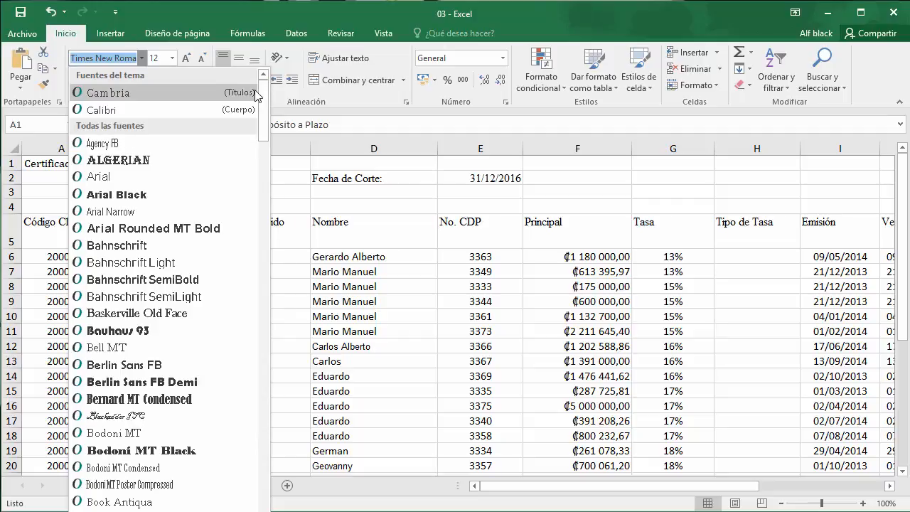
pyautogui.click(256, 93)
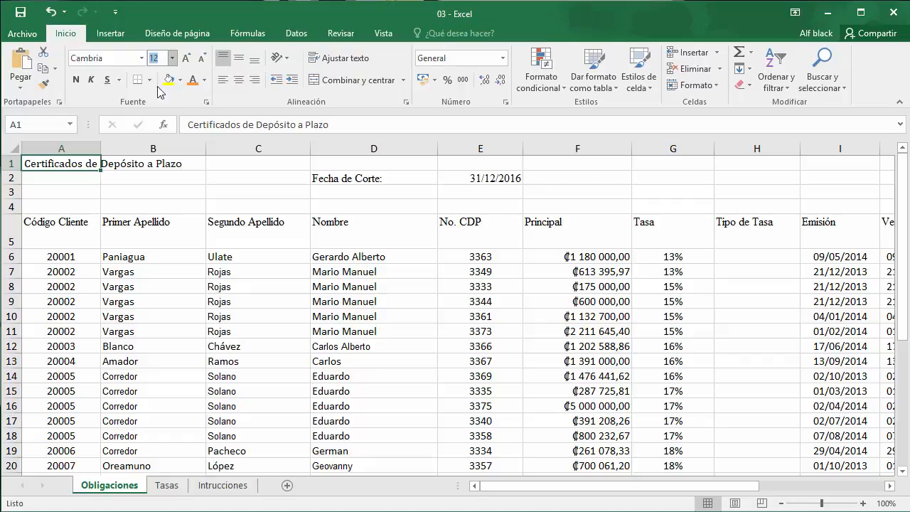
pyautogui.click(175, 63)
pyautogui.click(156, 152)
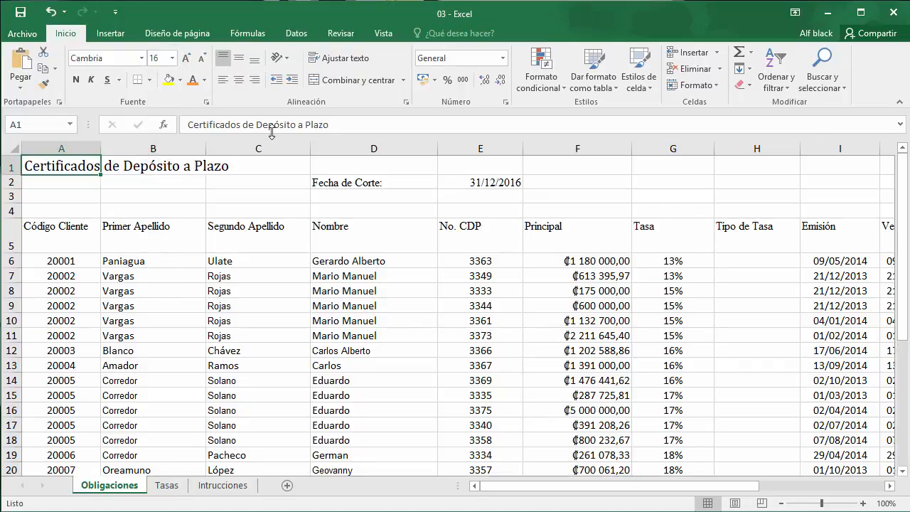
pyautogui.click(204, 81)
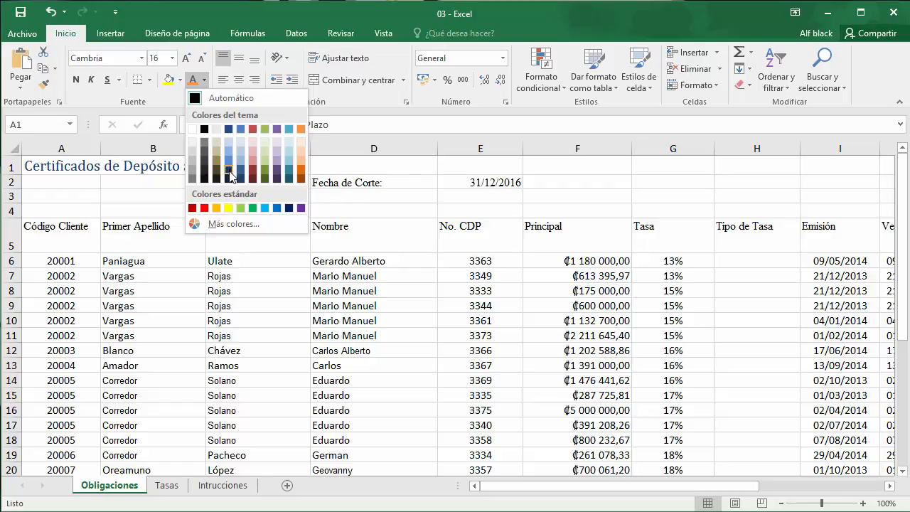
pyautogui.click(229, 173)
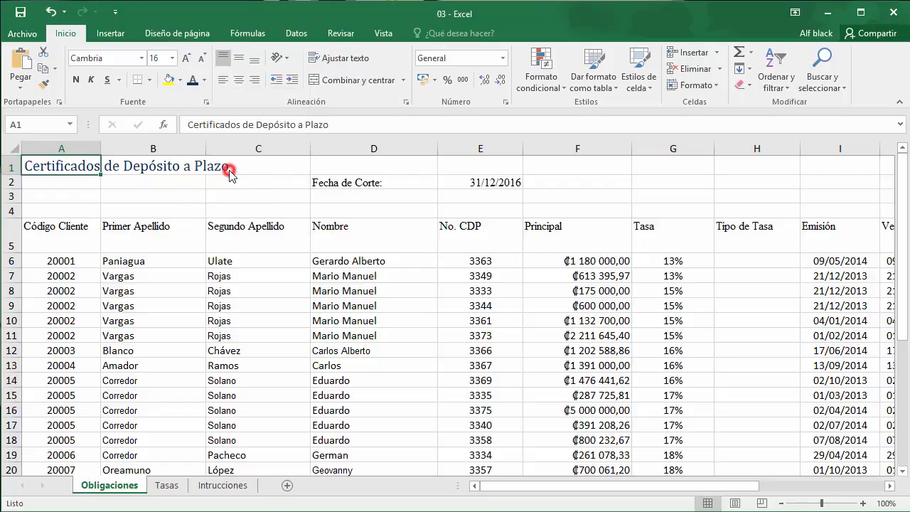
# Fill cell A1 with a bright cyan from the standard palette of additional colours.
pyautogui.click(181, 82)
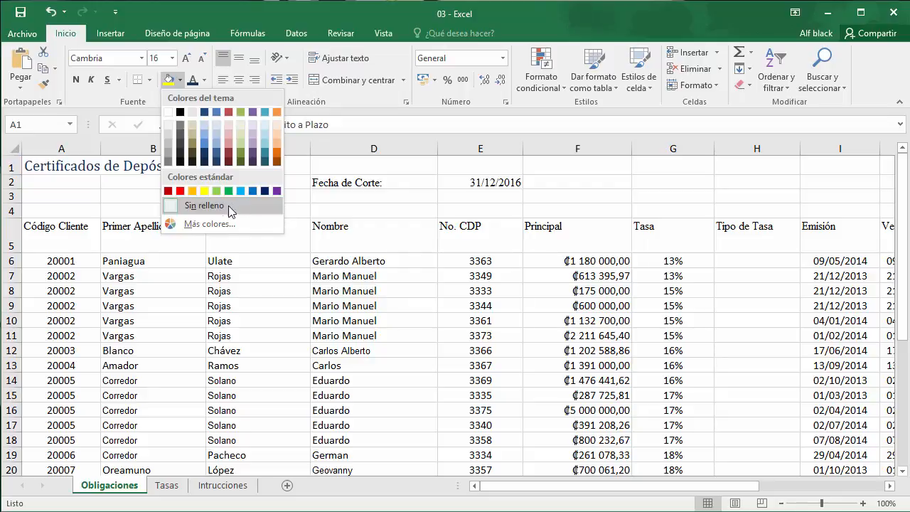
pyautogui.click(217, 225)
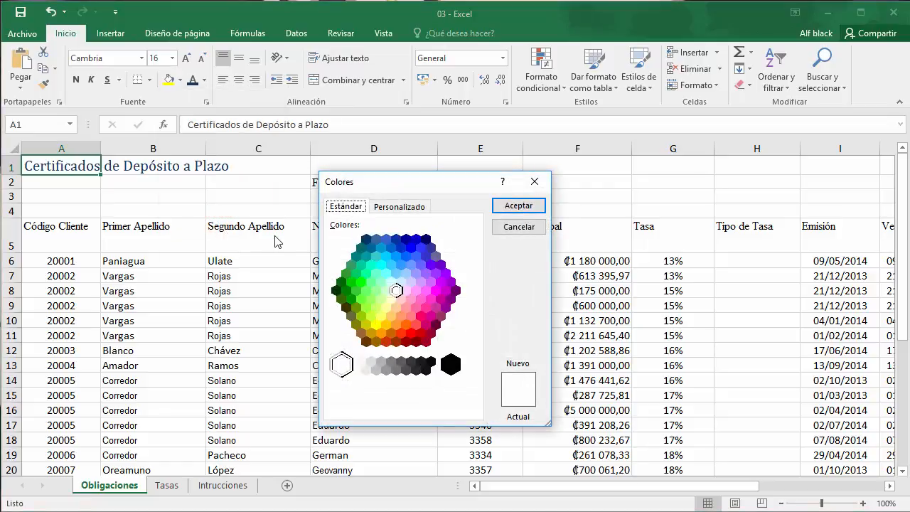
pyautogui.click(386, 256)
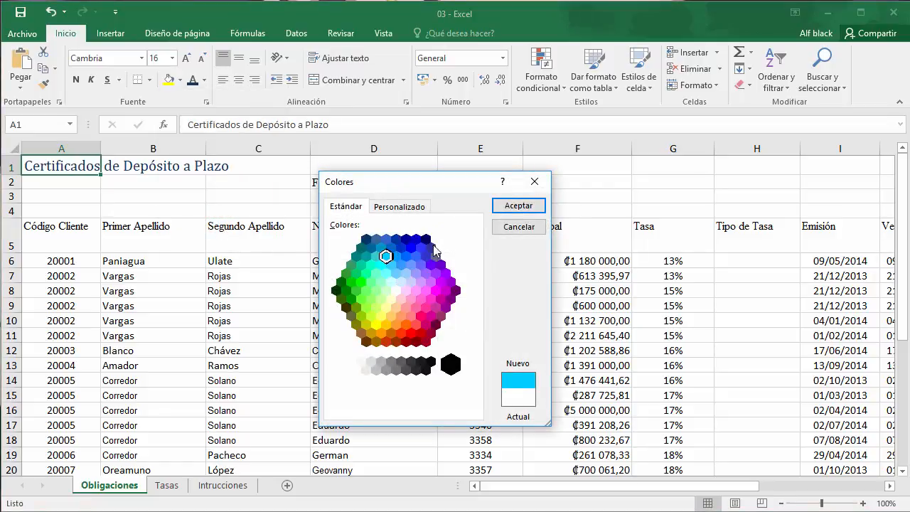
pyautogui.click(517, 208)
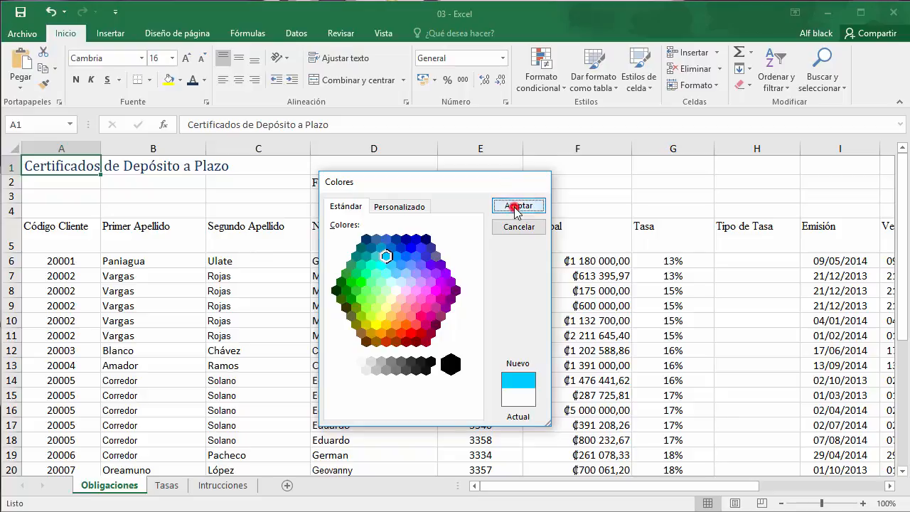
# Compare other blue shades in the additional colours and refill cell A1 with a slightly lighter sky blue.
pyautogui.click(182, 81)
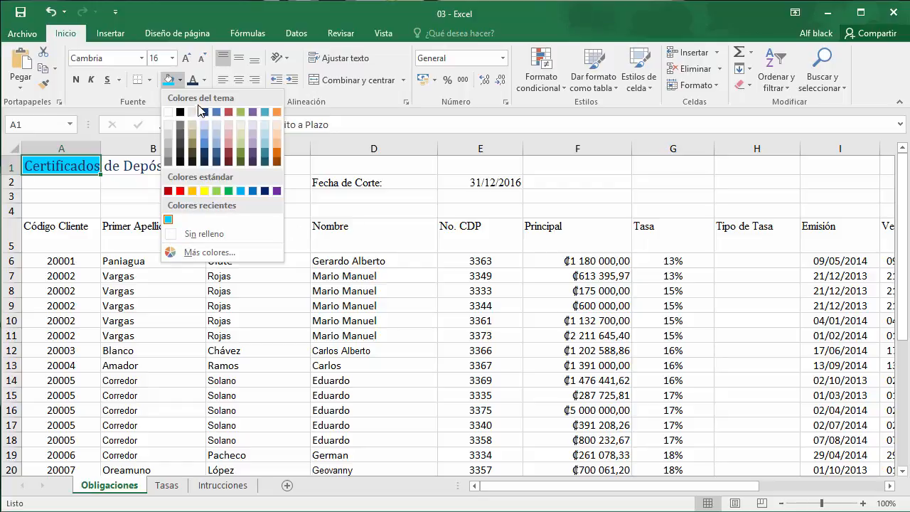
pyautogui.click(217, 253)
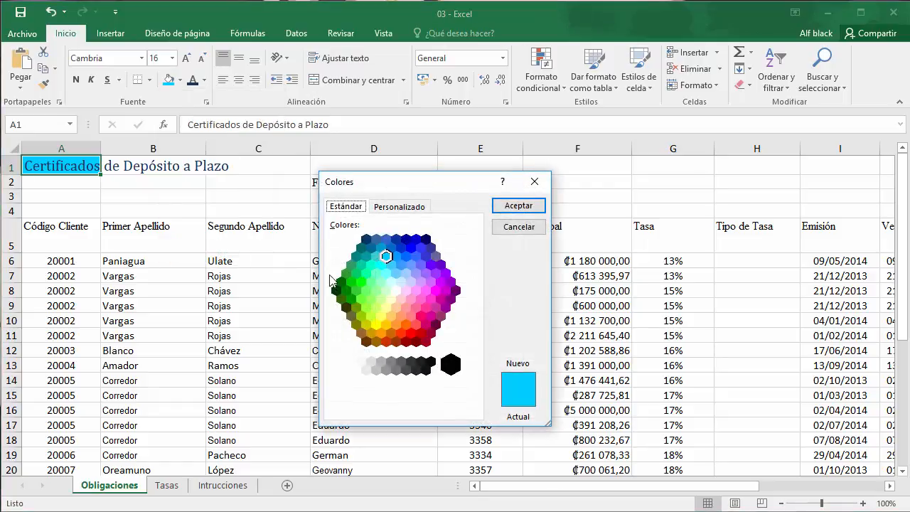
pyautogui.click(389, 207)
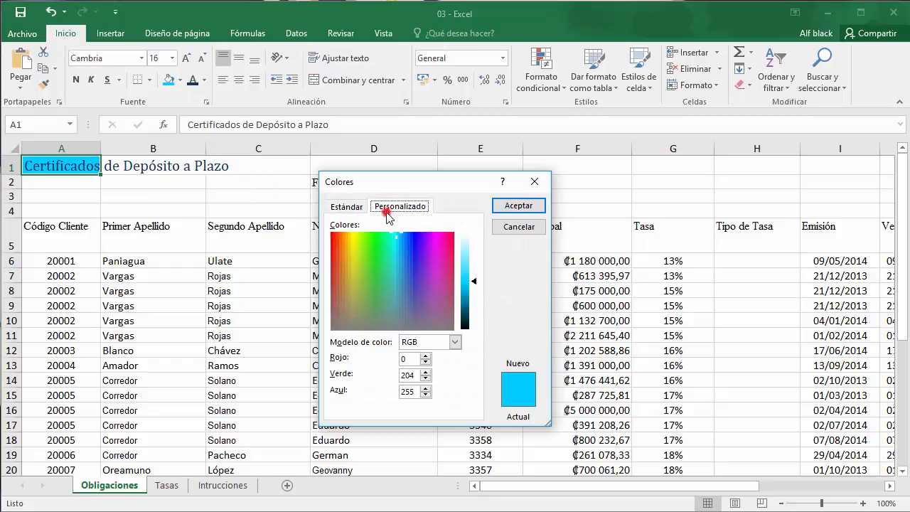
pyautogui.click(347, 206)
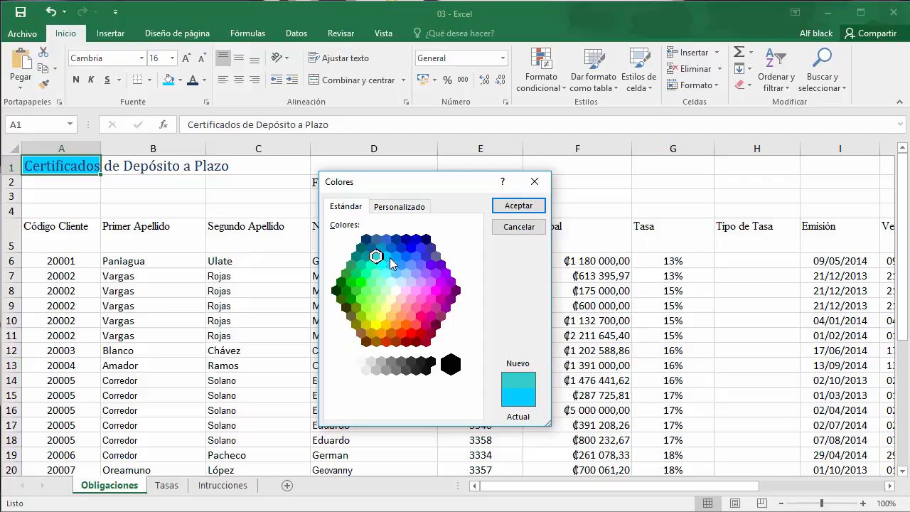
pyautogui.click(397, 258)
pyautogui.click(401, 264)
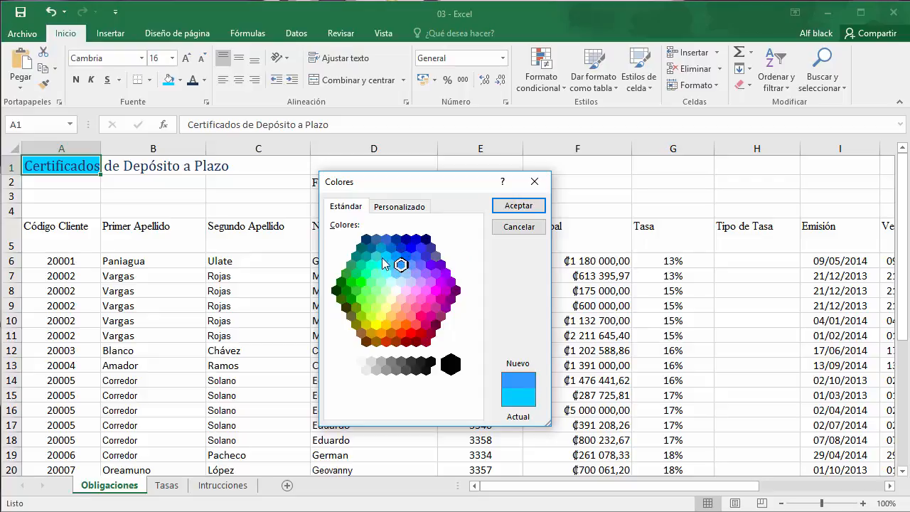
pyautogui.click(391, 264)
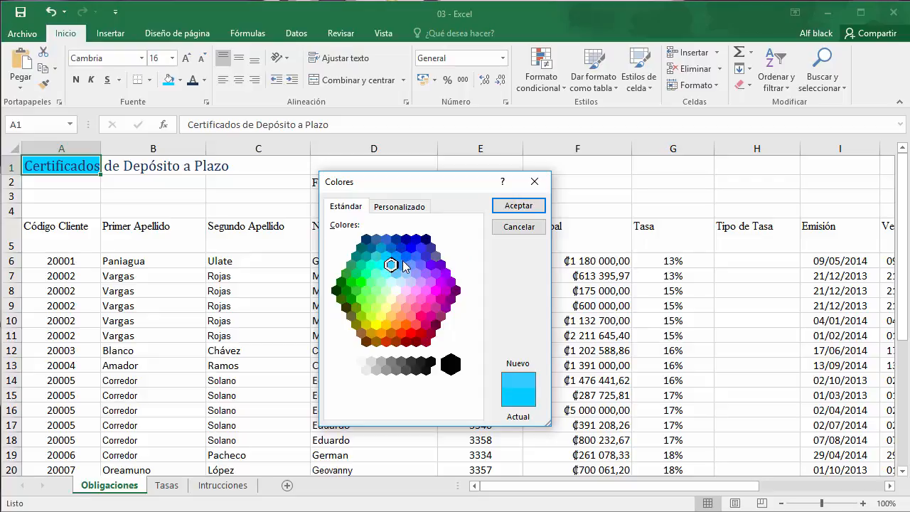
pyautogui.click(508, 205)
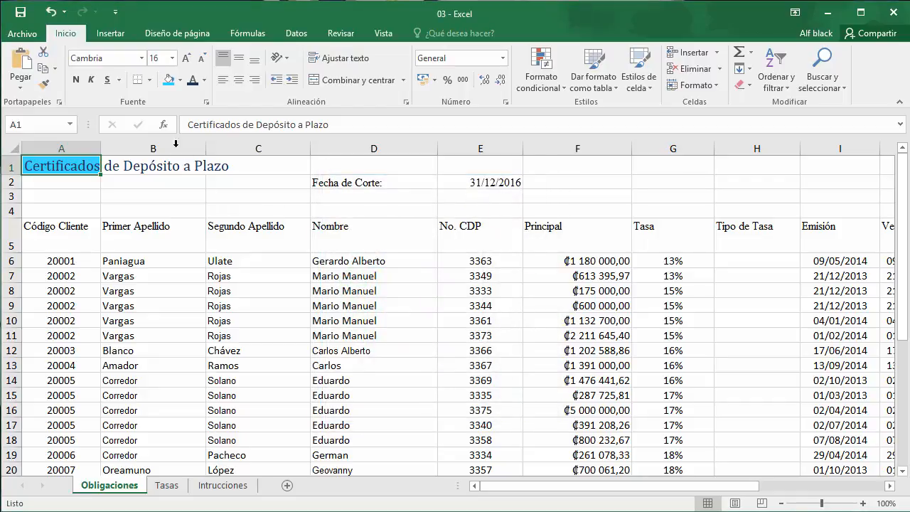
# Fill cell A1 with the standard light blue and autofit column A to the title's width.
pyautogui.click(181, 79)
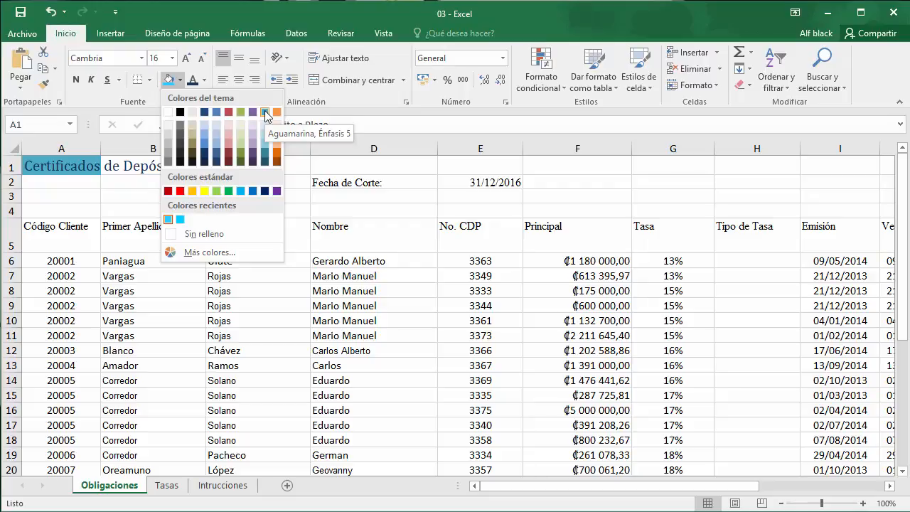
pyautogui.click(241, 191)
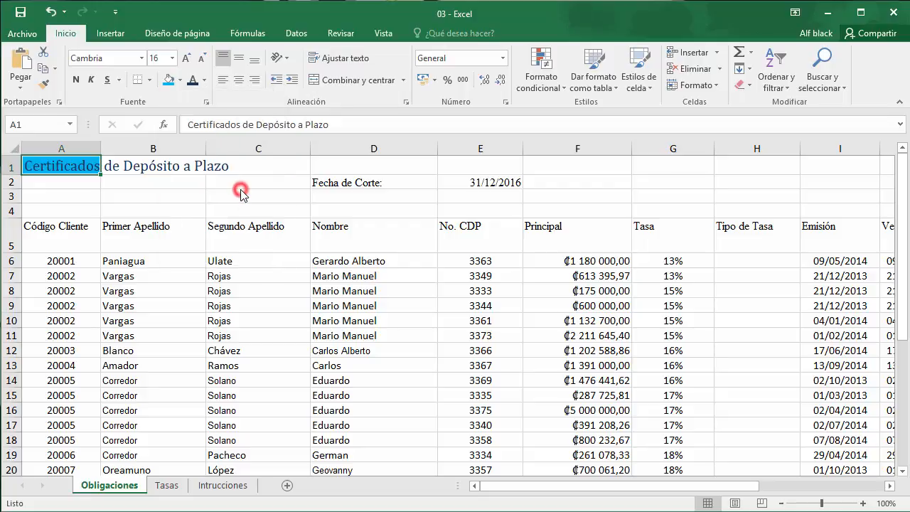
pyautogui.doubleClick(101, 149)
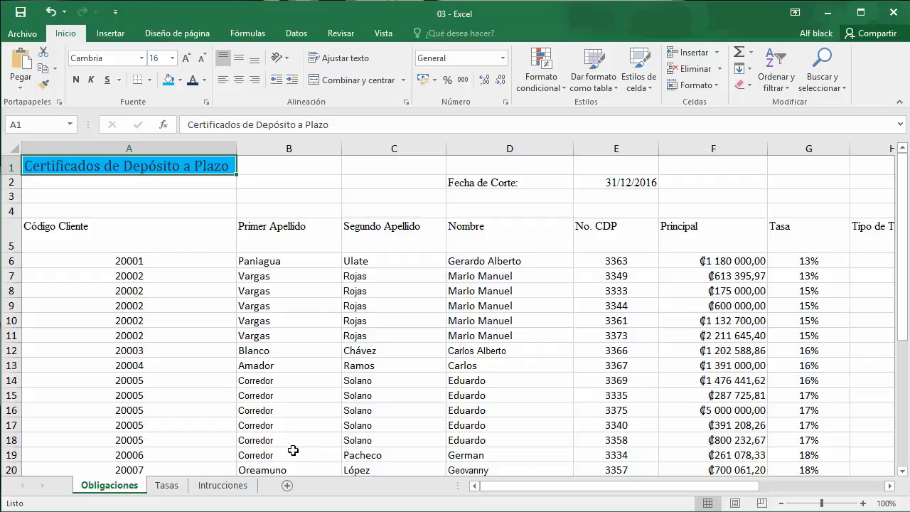
# Review instruction a) on the Intrucciones sheet and make the title in cell A1 of Obligaciones bold.
pyautogui.click(236, 491)
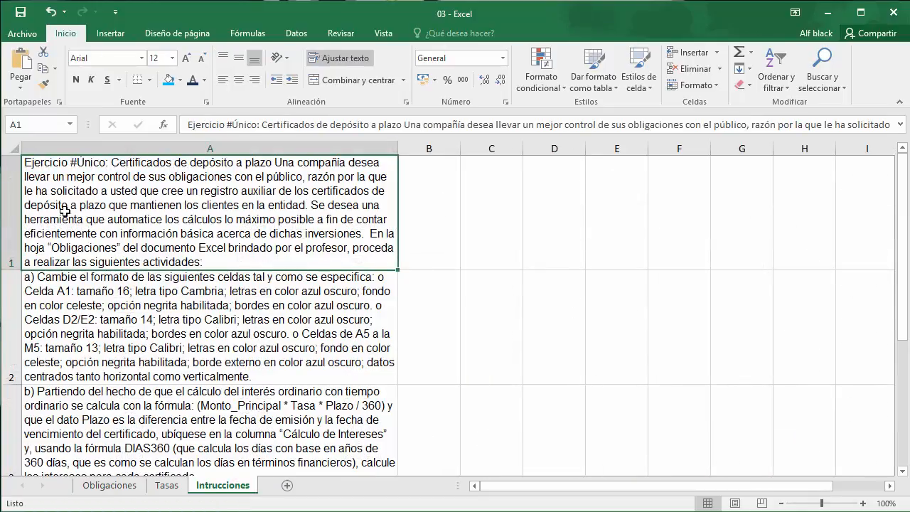
pyautogui.click(83, 294)
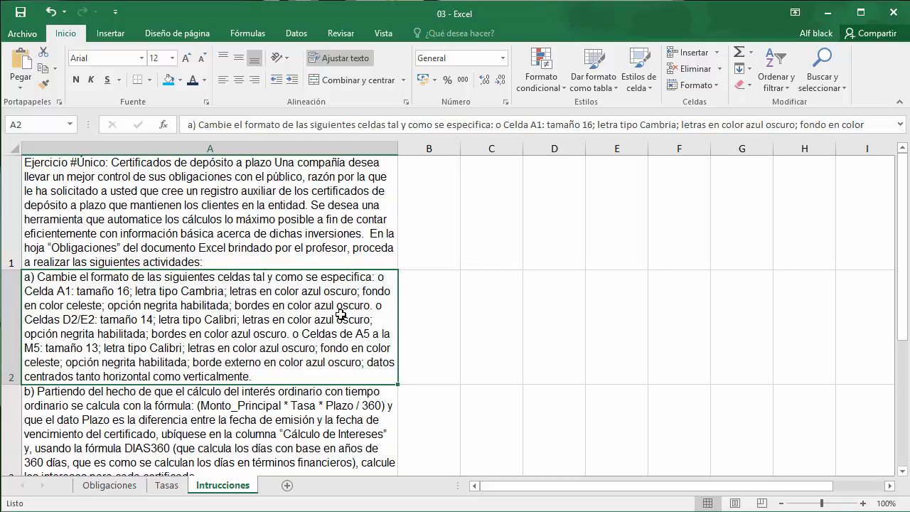
pyautogui.click(109, 486)
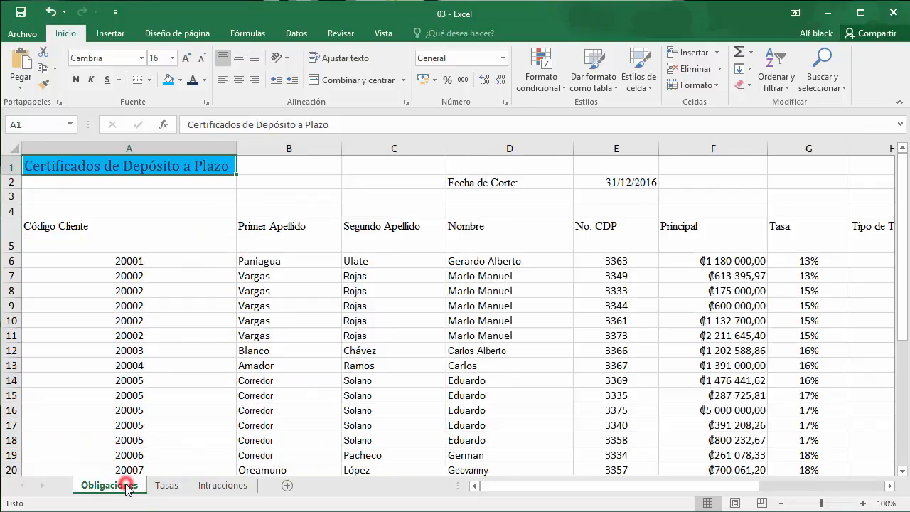
pyautogui.click(74, 78)
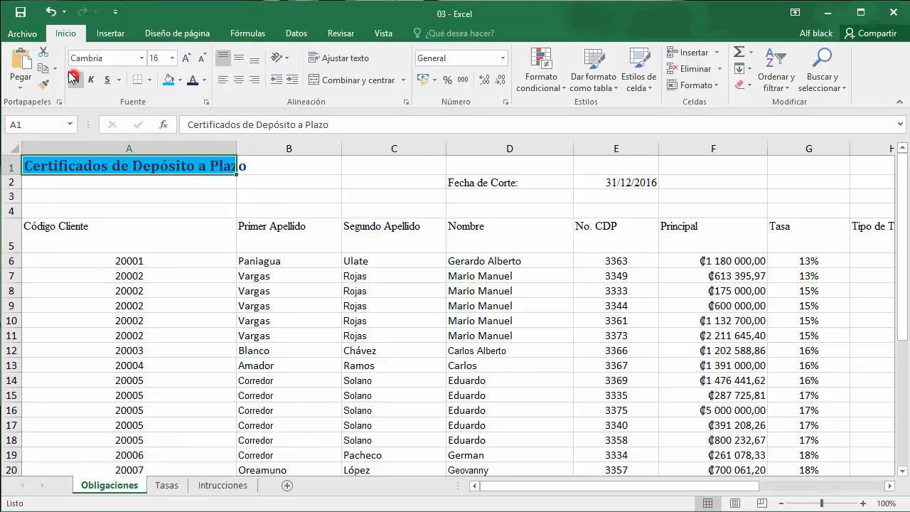
# Set the border line colour to dark blue and apply outside borders to cell A1.
pyautogui.click(149, 79)
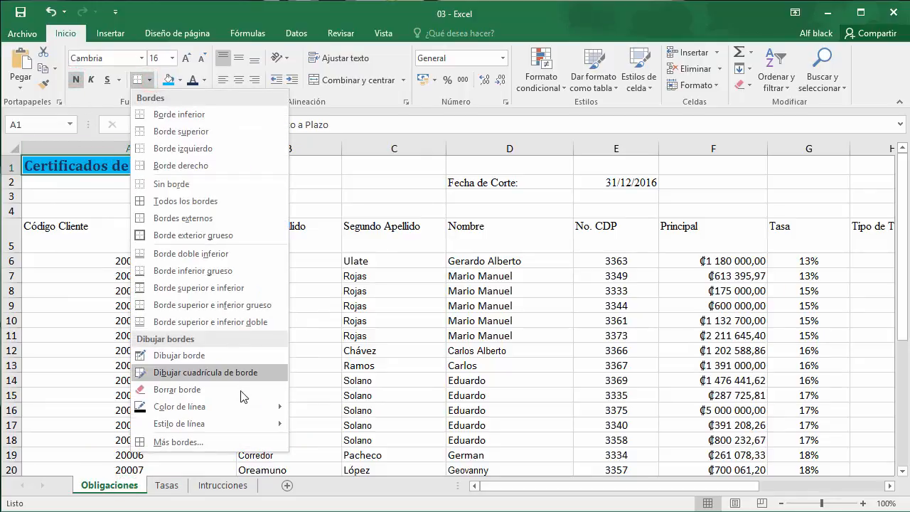
pyautogui.moveTo(249, 408)
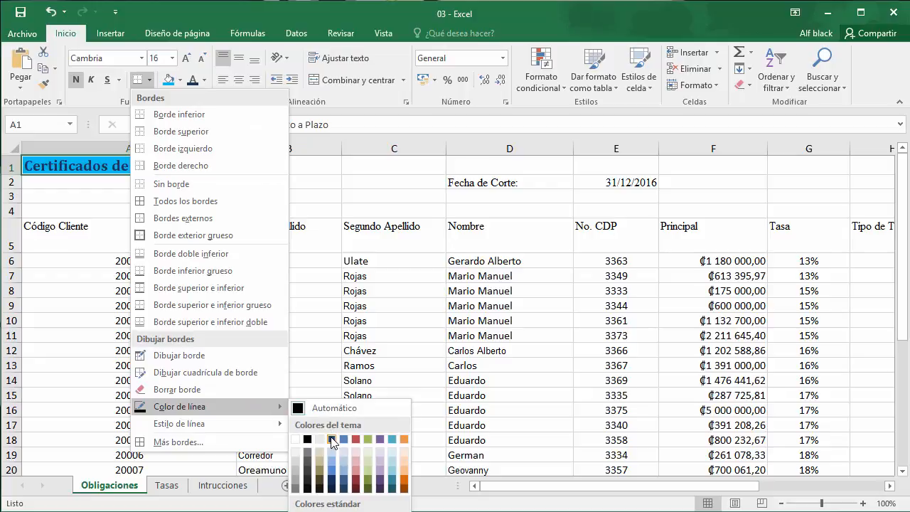
pyautogui.click(332, 482)
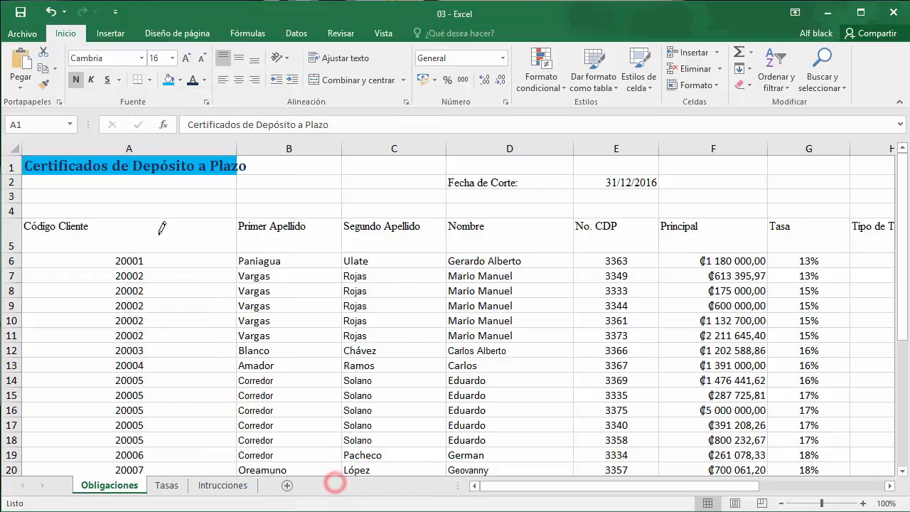
pyautogui.click(148, 80)
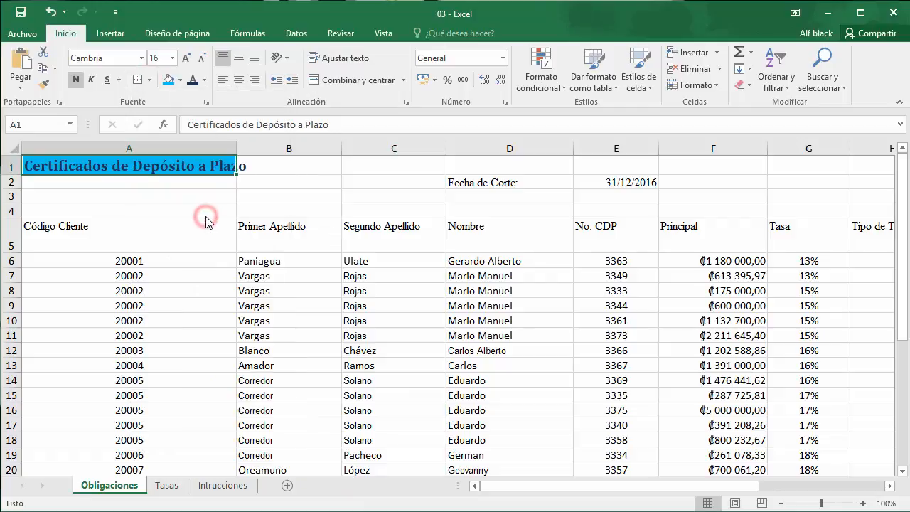
# Check the border around cell A1 in the print preview, then return to the sheet and select A1.
pyautogui.click(204, 198)
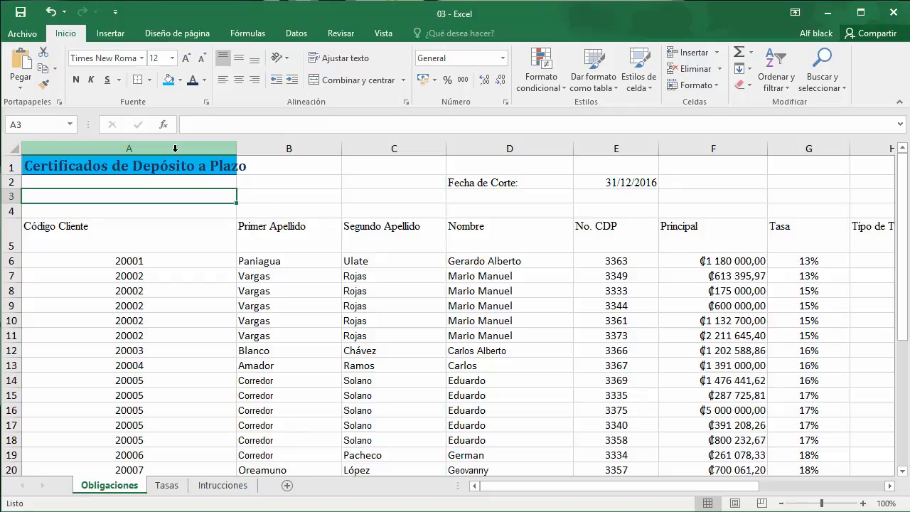
pyautogui.hotkey('ctrl', 'p')
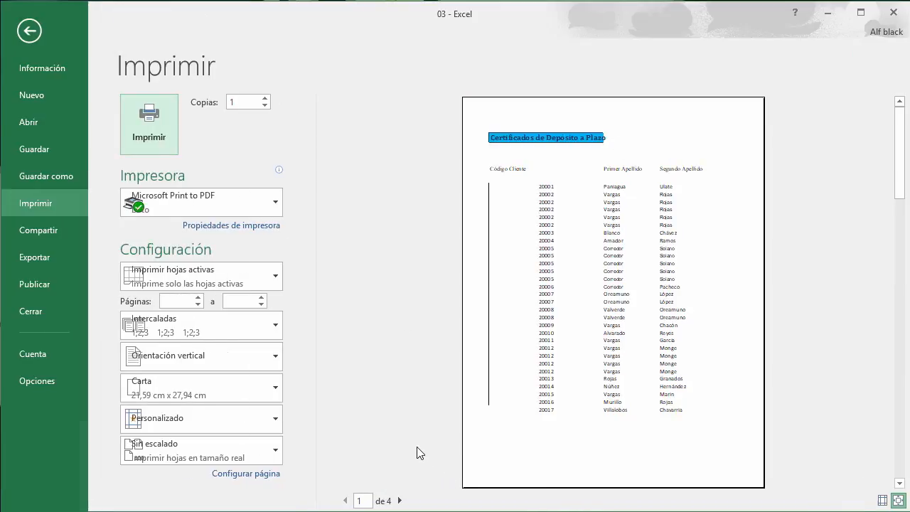
pyautogui.press('Escape')
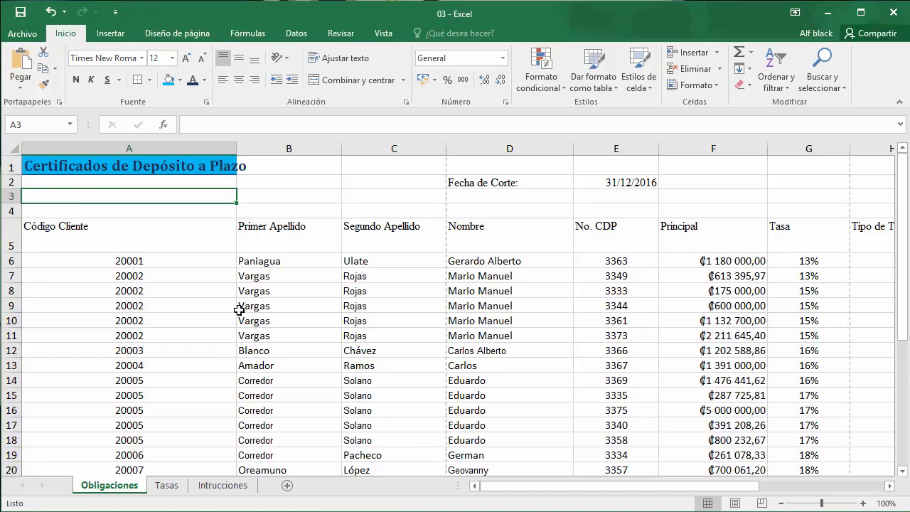
pyautogui.click(178, 164)
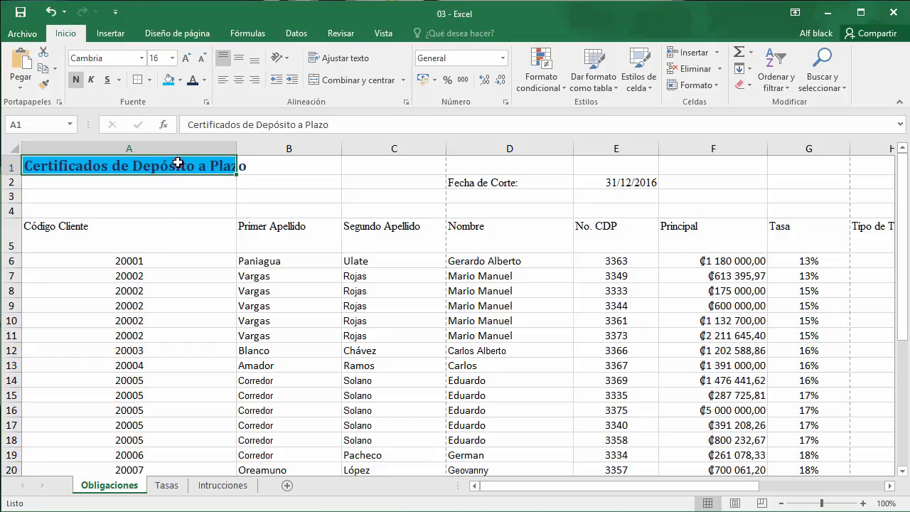
# Autofit column A to the bold title's width and check the title's border in the print preview.
pyautogui.doubleClick(239, 150)
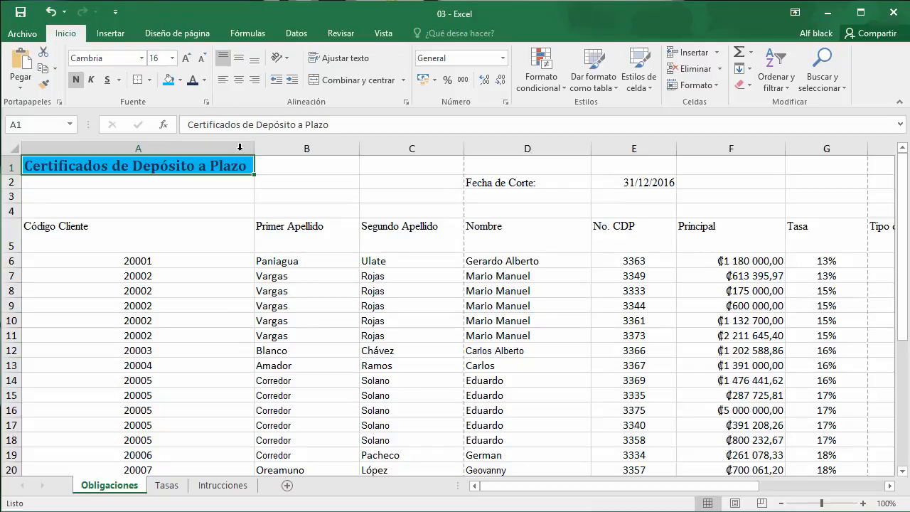
pyautogui.hotkey('ctrl', 'p')
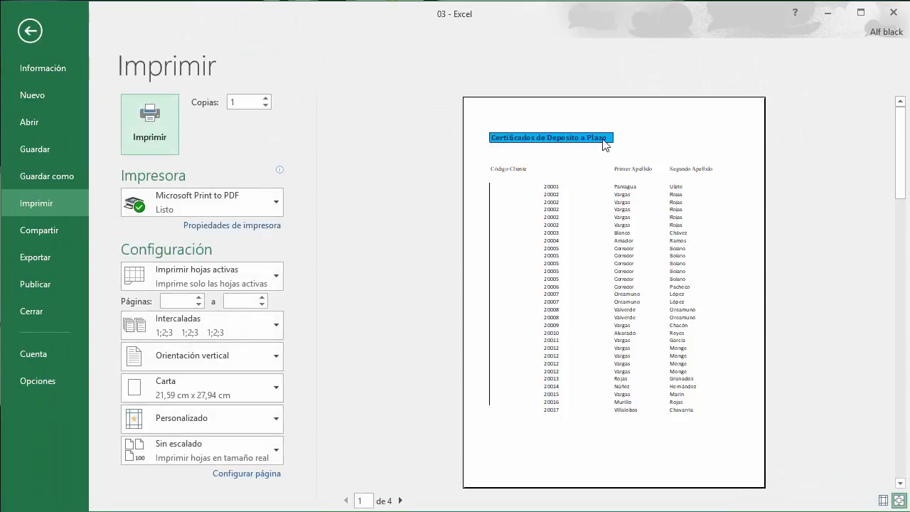
pyautogui.press('Escape')
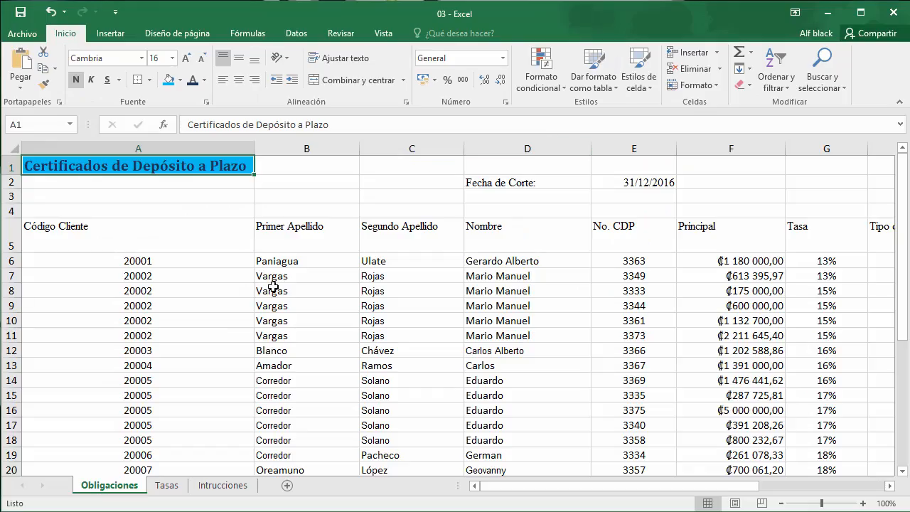
pyautogui.click(301, 180)
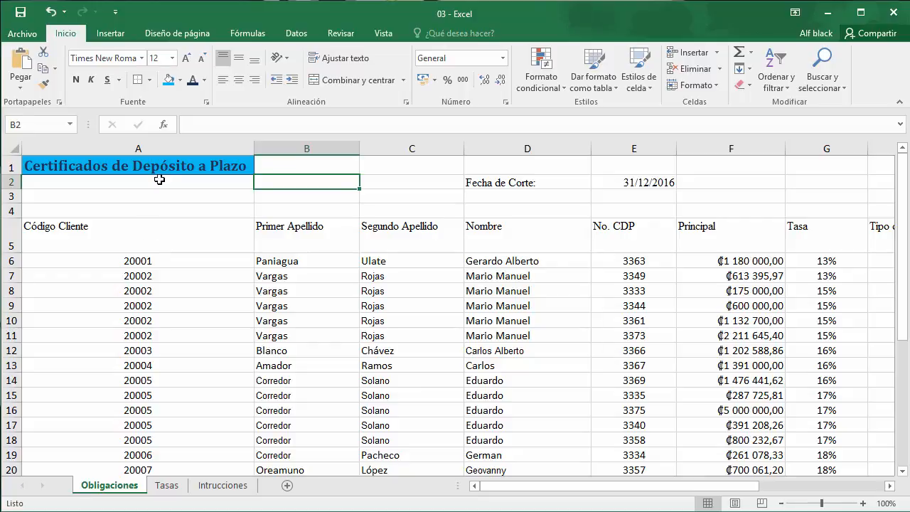
# Following instruction a) on the Intrucciones sheet, apply all borders, dark blue text and bold to cells D2:E2 of Obligaciones.
pyautogui.click(229, 485)
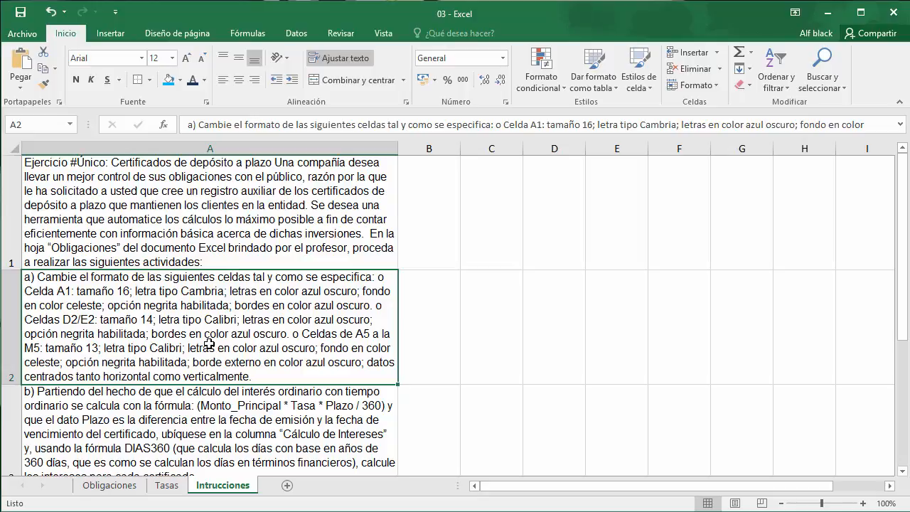
pyautogui.click(122, 485)
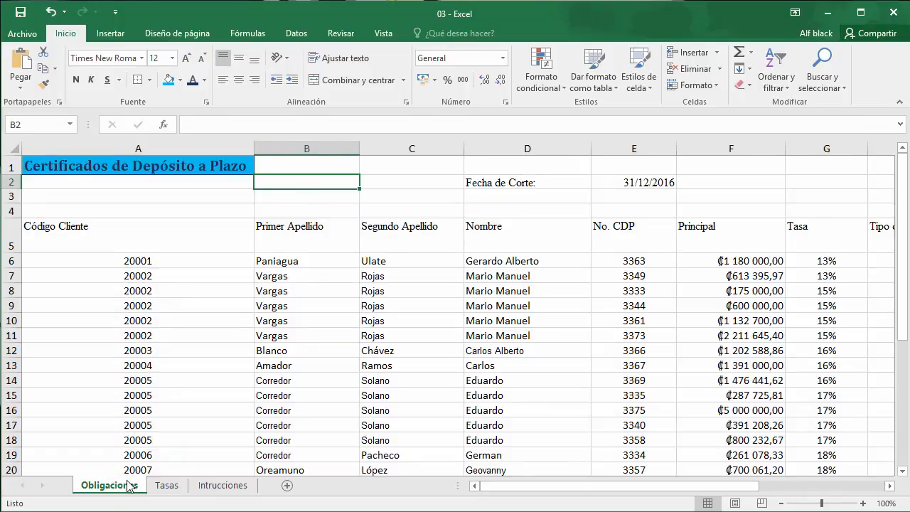
pyautogui.click(524, 184)
pyautogui.moveTo(569, 188); pyautogui.dragTo(631, 187)
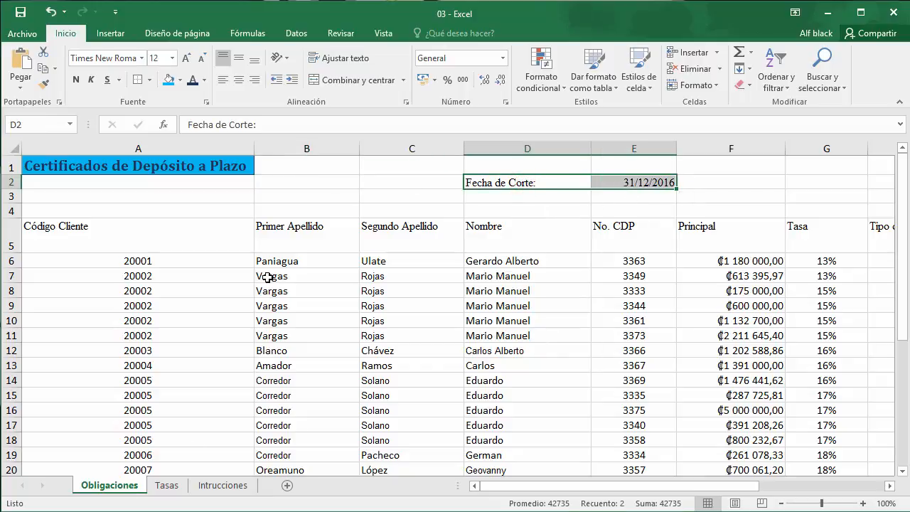
pyautogui.click(150, 83)
pyautogui.click(171, 199)
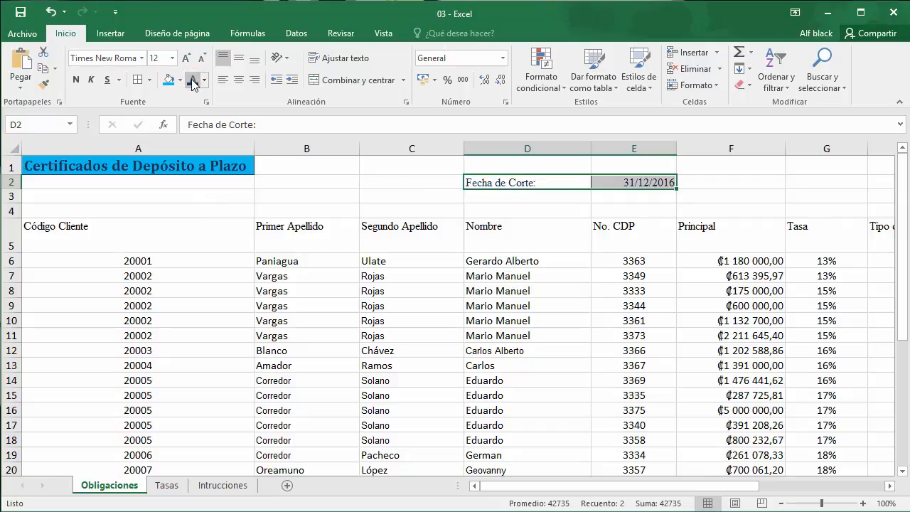
pyautogui.click(75, 82)
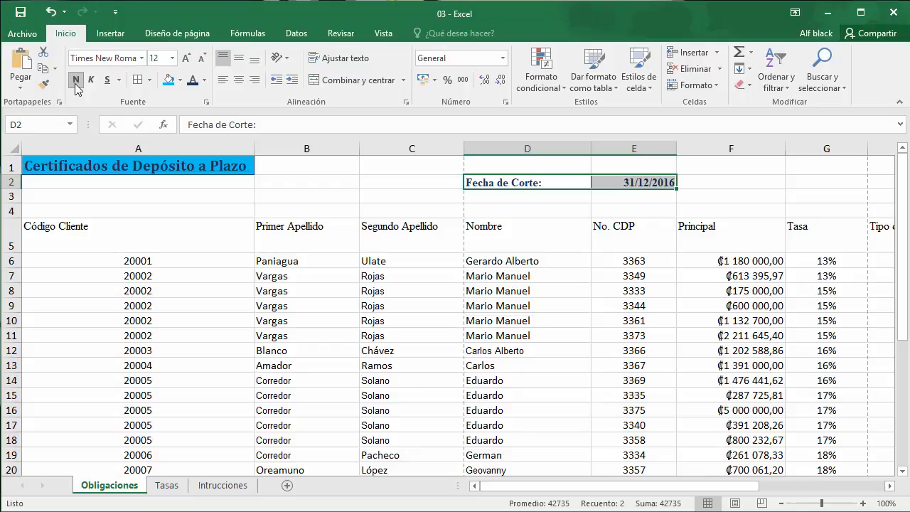
# Set the font of cells D2:E2 to Cambria, size 14.
pyautogui.click(123, 60)
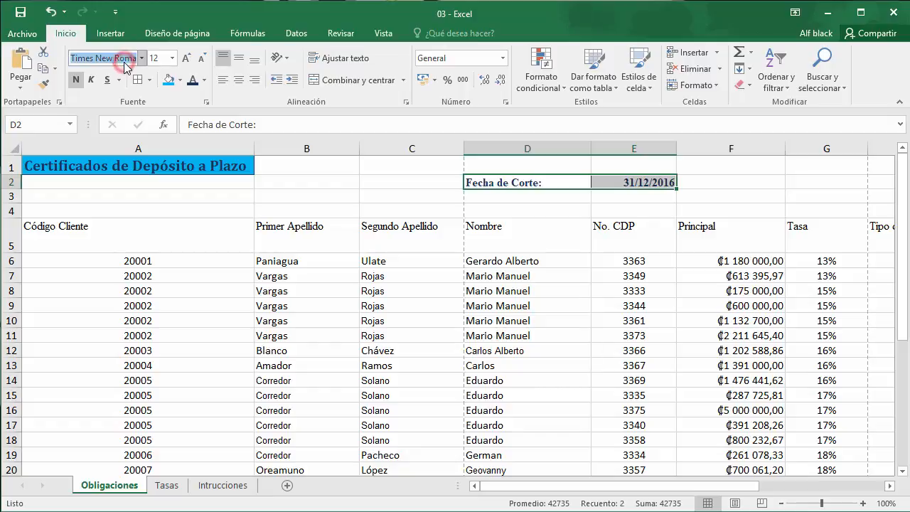
pyautogui.write('Cambria')
pyautogui.press('Tab')
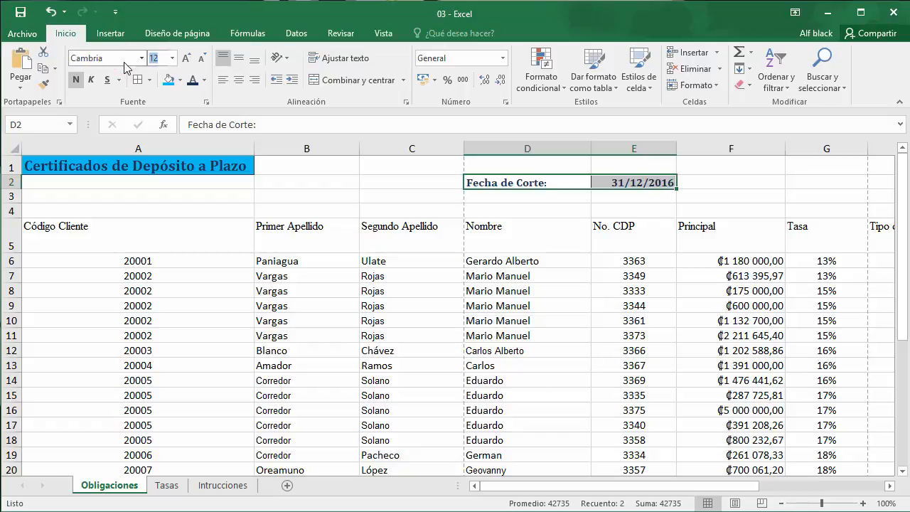
pyautogui.click(172, 58)
pyautogui.click(161, 140)
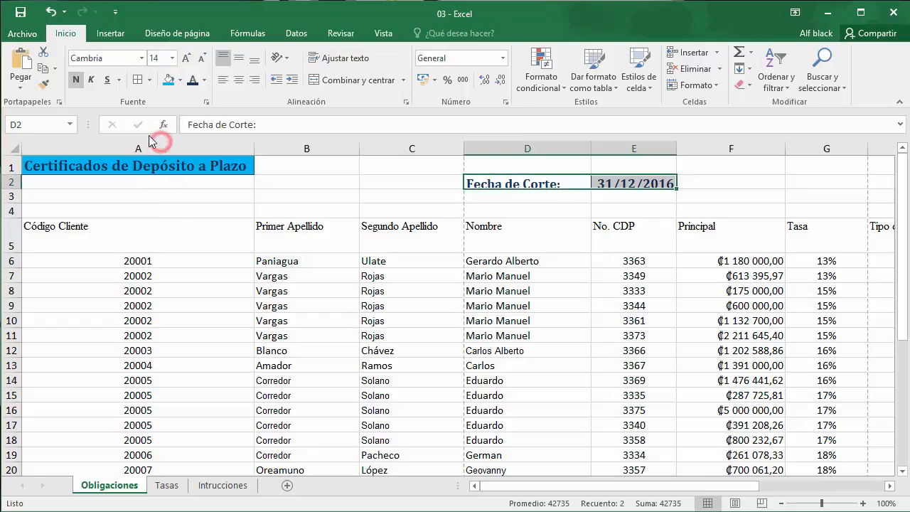
pyautogui.click(447, 181)
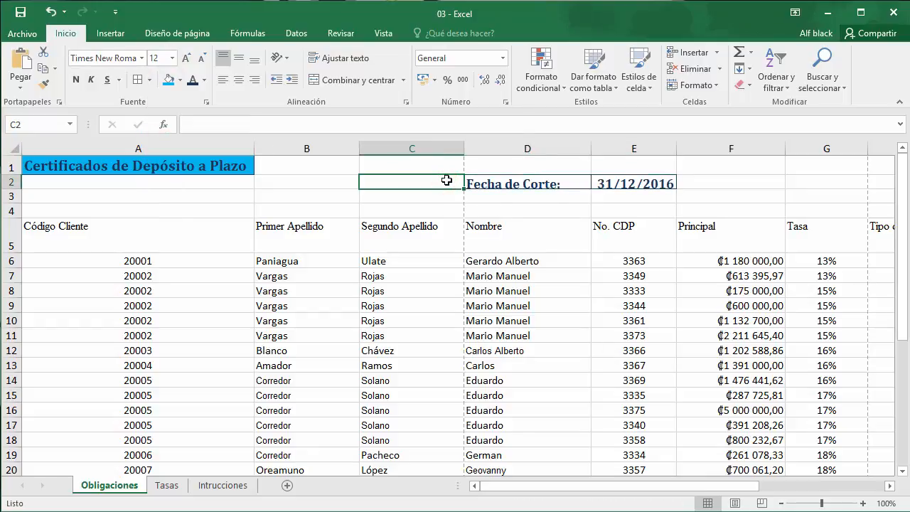
# Reread instruction a) on the Intrucciones sheet and make the header cells A5:M5 of Obligaciones bold.
pyautogui.click(237, 487)
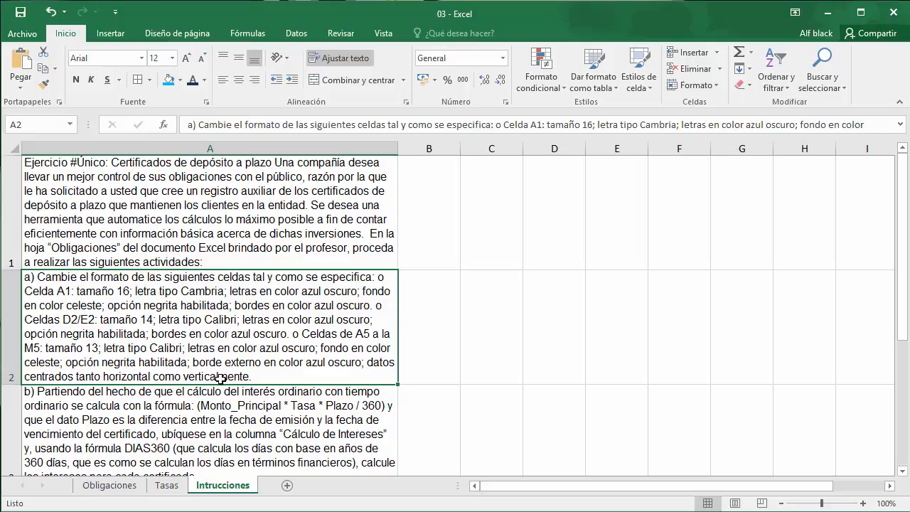
pyautogui.click(105, 485)
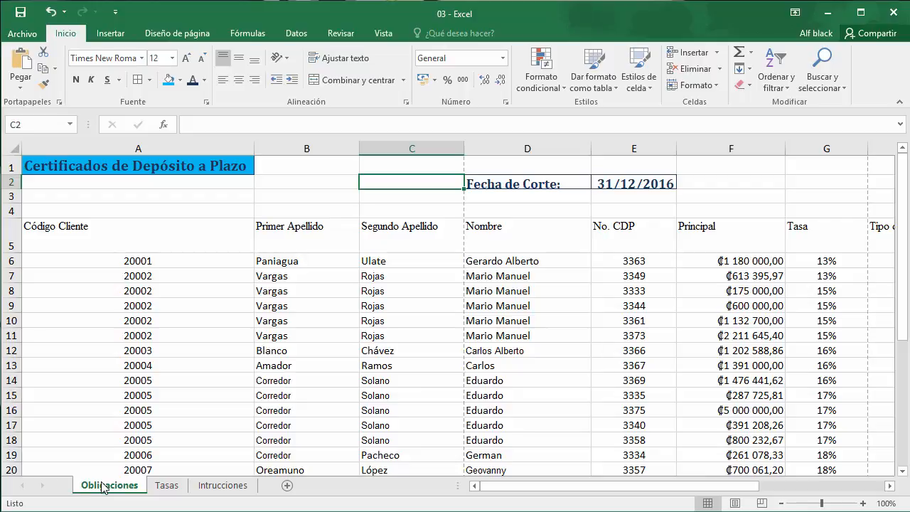
pyautogui.click(98, 241)
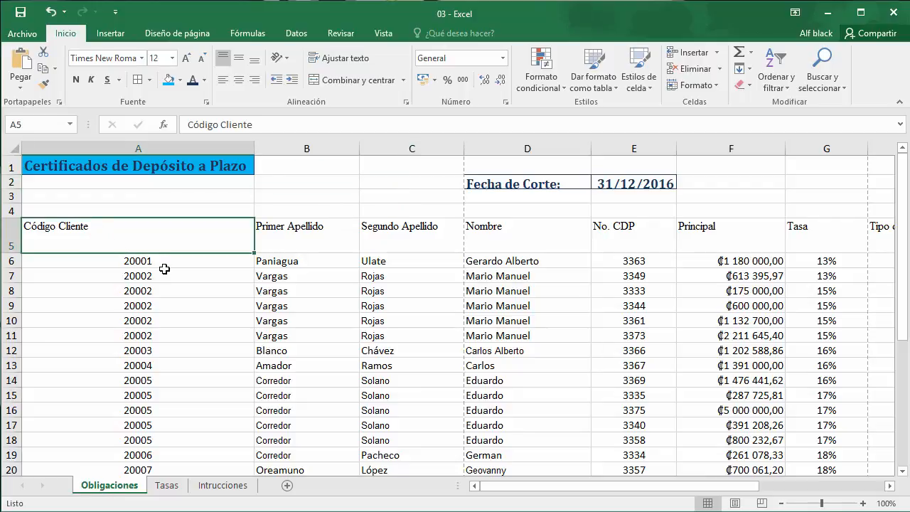
pyautogui.keyDown('ctrl'); pyautogui.scroll(-4, 180, 271); pyautogui.keyUp('ctrl')
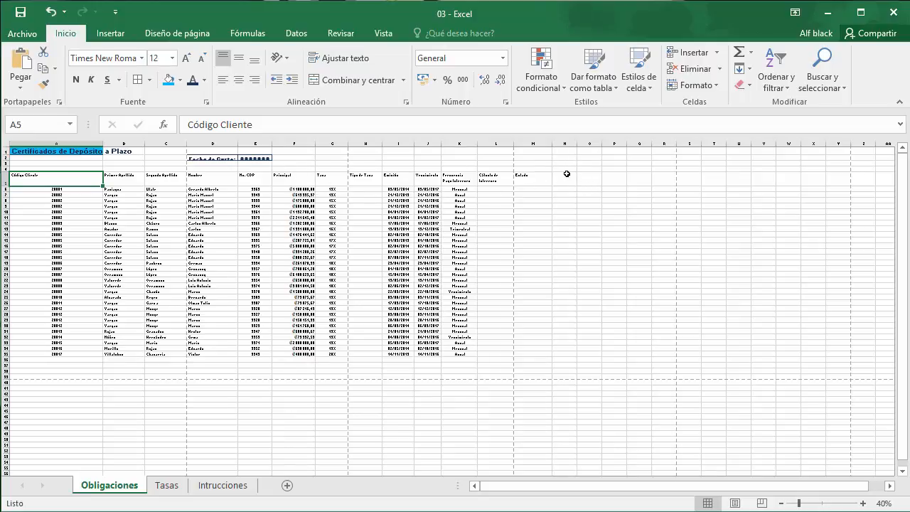
pyautogui.keyDown('ctrl'); pyautogui.scroll(1, 566, 173); pyautogui.keyUp('ctrl')
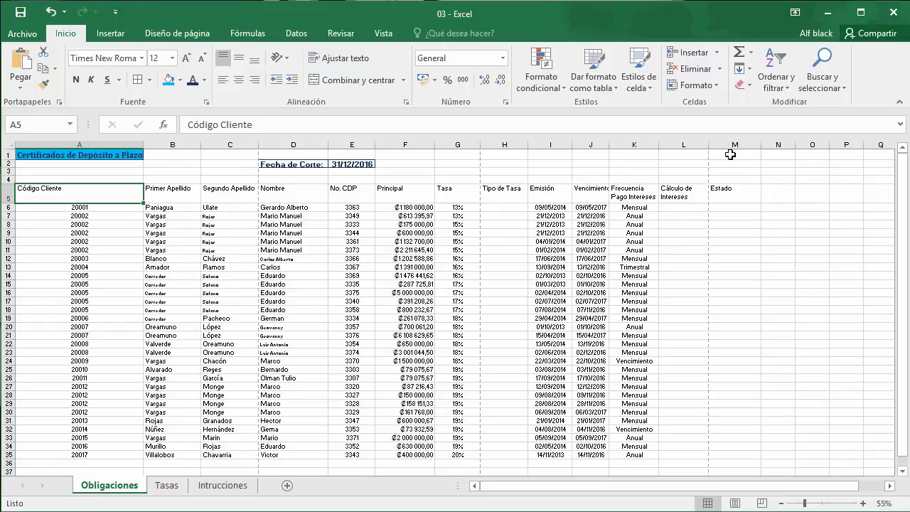
pyautogui.keyDown('ctrl'); pyautogui.click(735, 191); pyautogui.keyUp('ctrl')
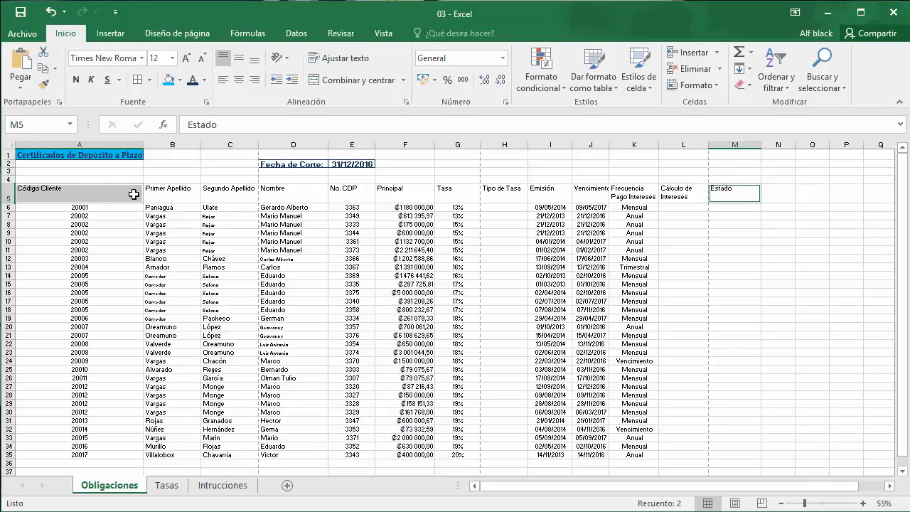
pyautogui.keyDown('shift'); pyautogui.click(81, 192); pyautogui.keyUp('shift')
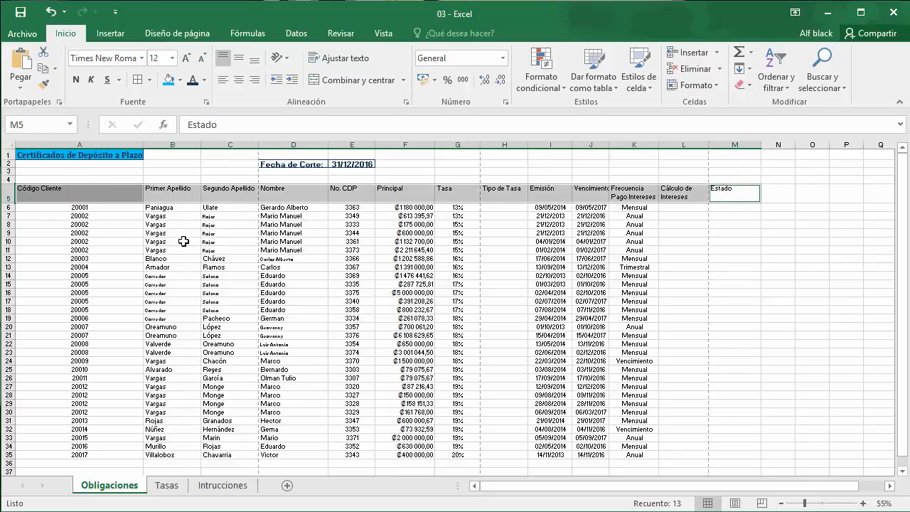
pyautogui.click(51, 189)
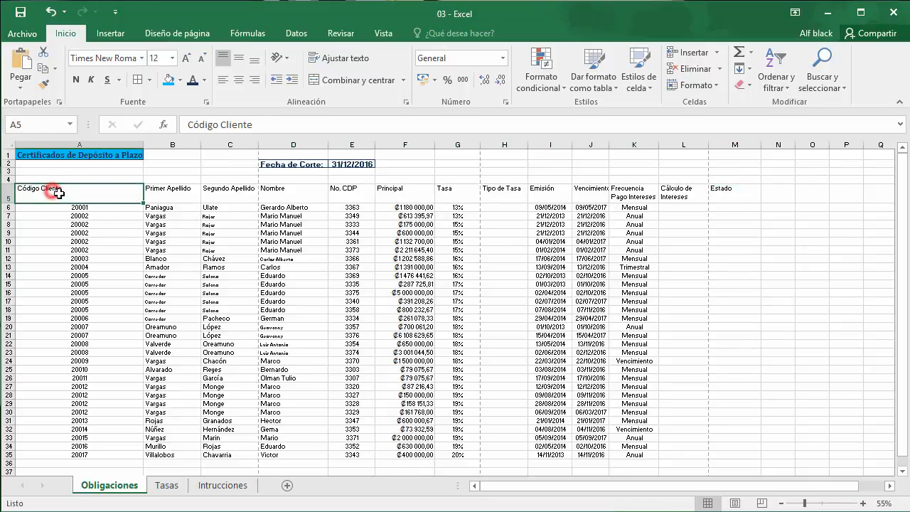
pyautogui.keyDown('shift'); pyautogui.click(725, 197); pyautogui.keyUp('shift')
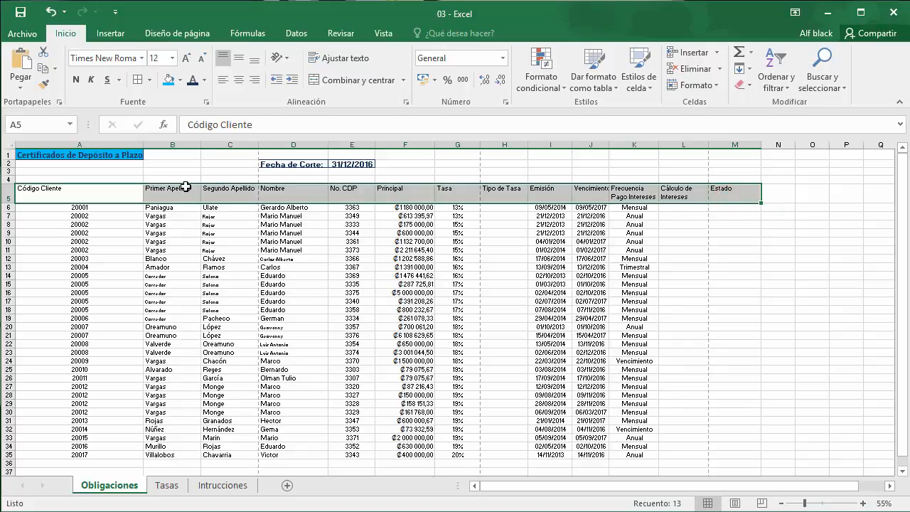
pyautogui.click(76, 79)
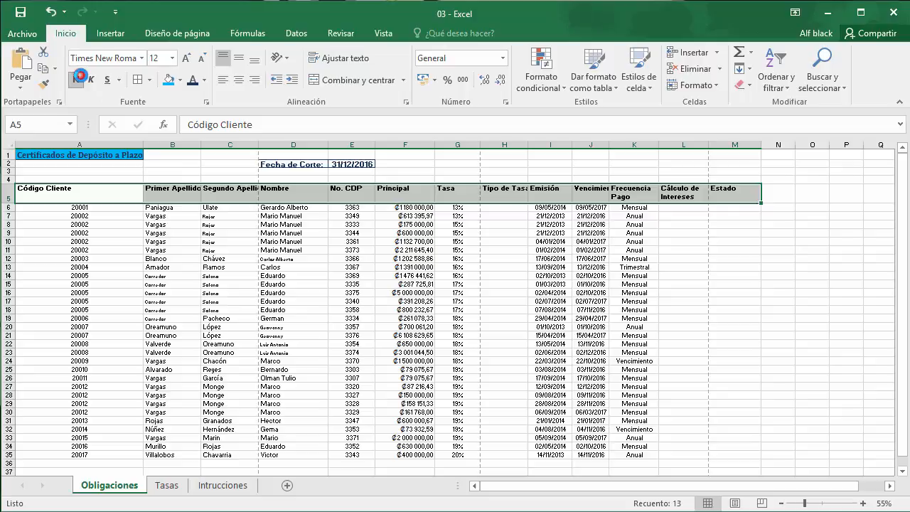
# Set the font of the header cells A5:M5 to Calibri, size 13.
pyautogui.click(122, 59)
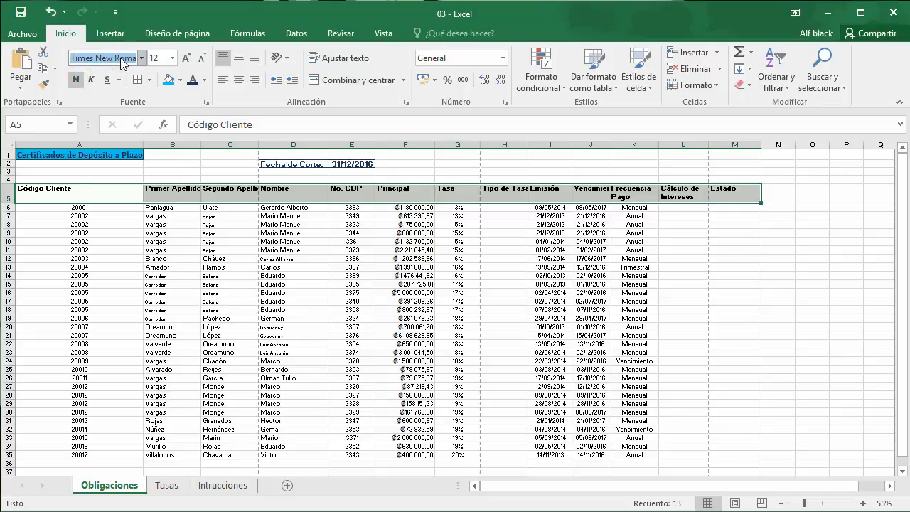
pyautogui.write('Calibri')
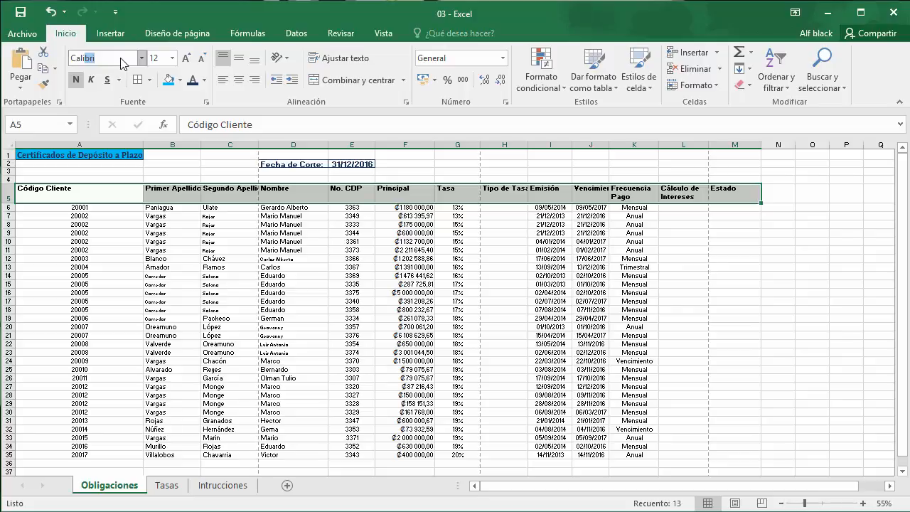
pyautogui.press('Tab')
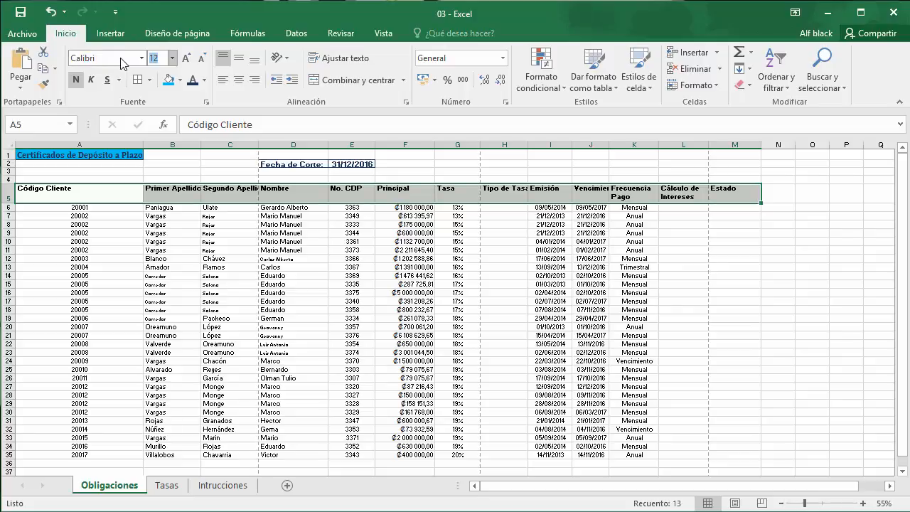
pyautogui.click(183, 58)
pyautogui.click(166, 58)
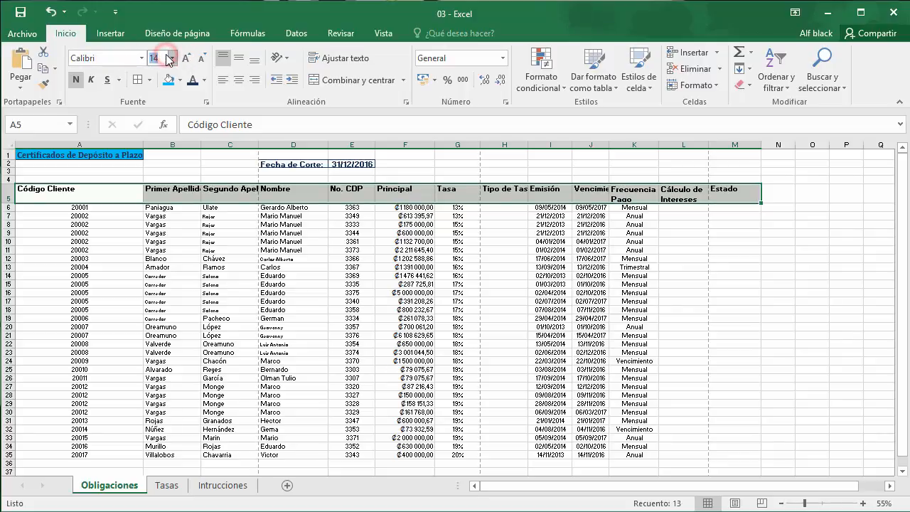
pyautogui.write('13')
pyautogui.press('Return')
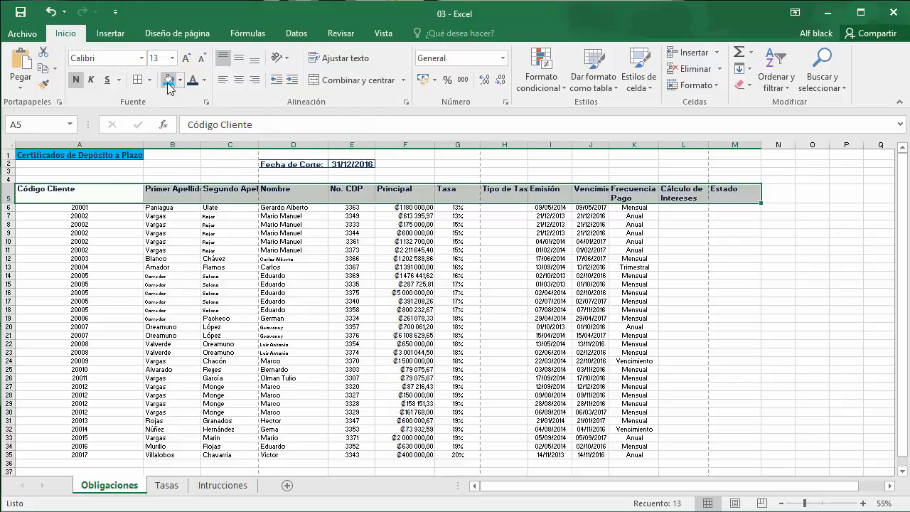
# Fill the header cells A5:M5 with light blue and give the range outside borders only.
pyautogui.click(168, 82)
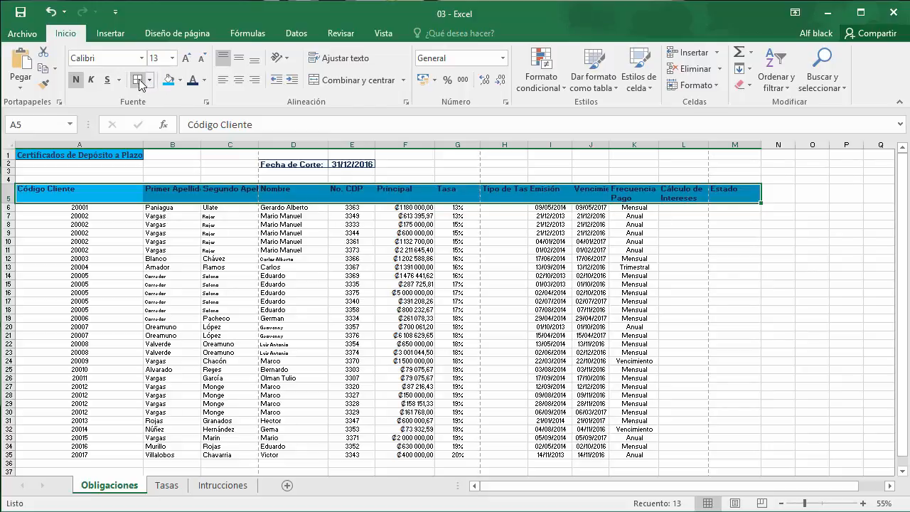
pyautogui.click(138, 80)
pyautogui.click(149, 80)
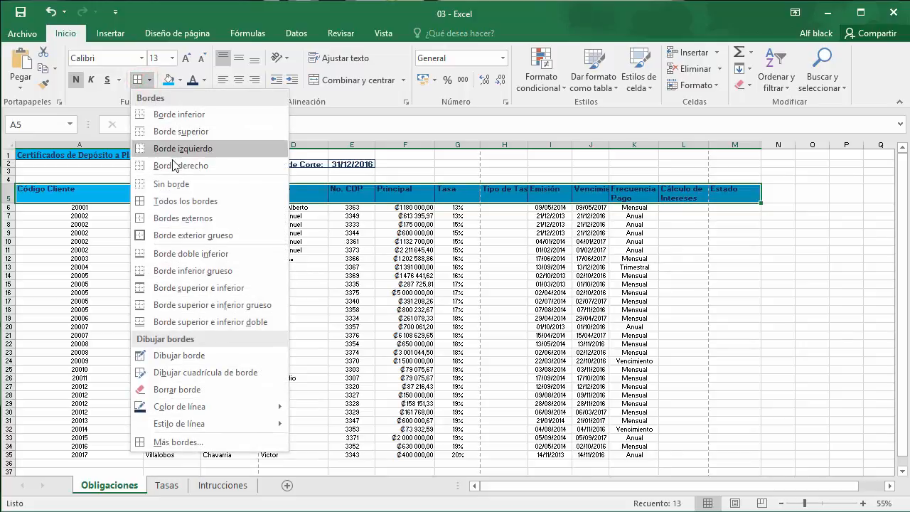
pyautogui.click(175, 184)
pyautogui.click(149, 80)
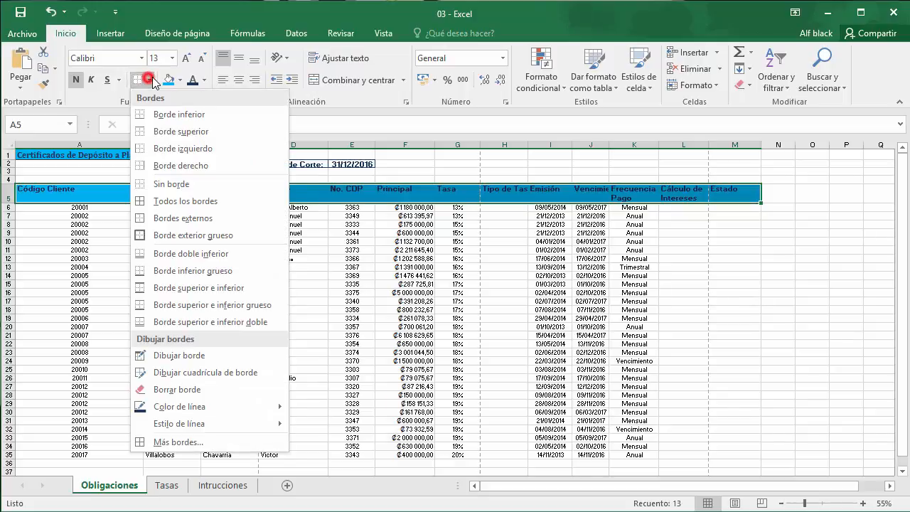
pyautogui.click(197, 217)
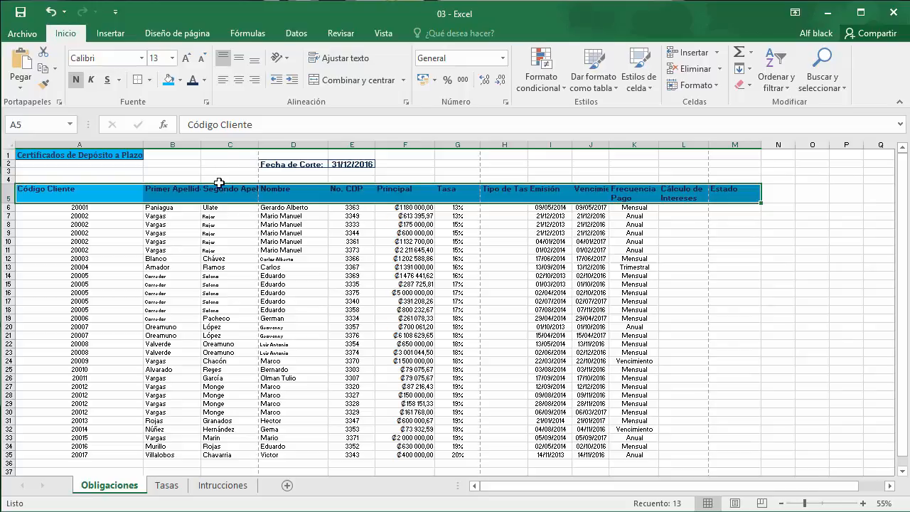
# Centre the header cells A5:M5 horizontally and vertically, and compare with instruction a) on the Intrucciones sheet.
pyautogui.click(240, 80)
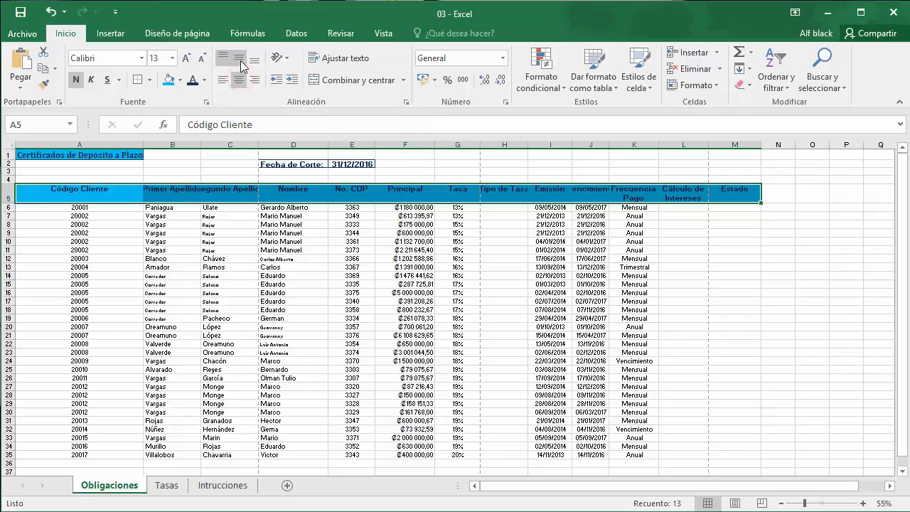
pyautogui.click(240, 59)
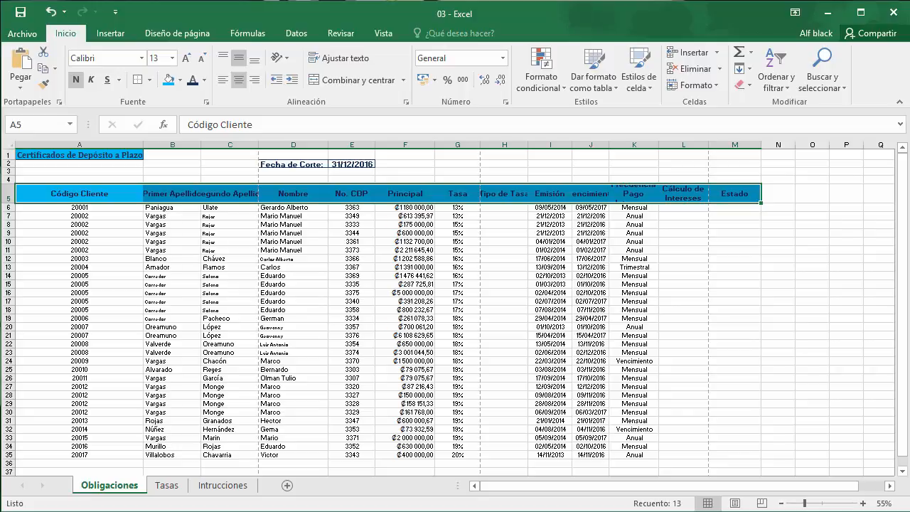
pyautogui.click(223, 485)
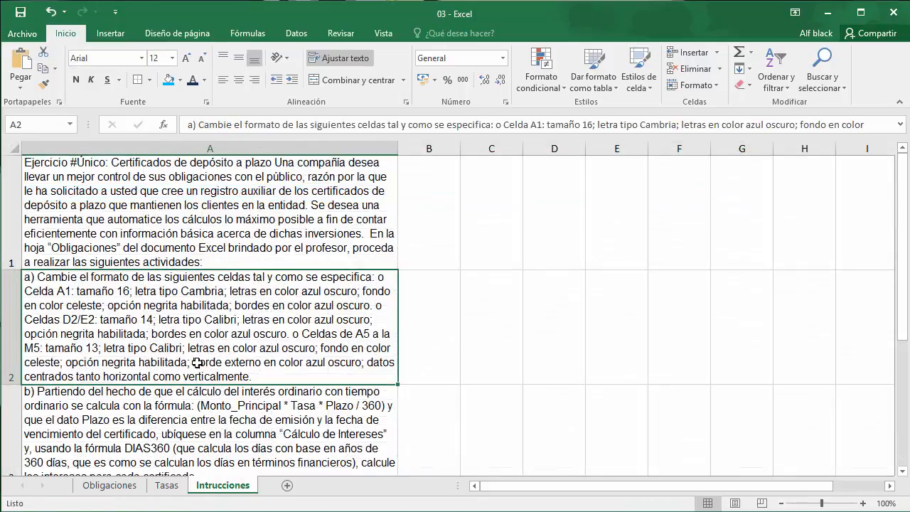
# Read instruction b) on the Intrucciones sheet and start the interest formula in L6 of Obligaciones with =((F6*G6).
pyautogui.scroll(-2, 303, 372)
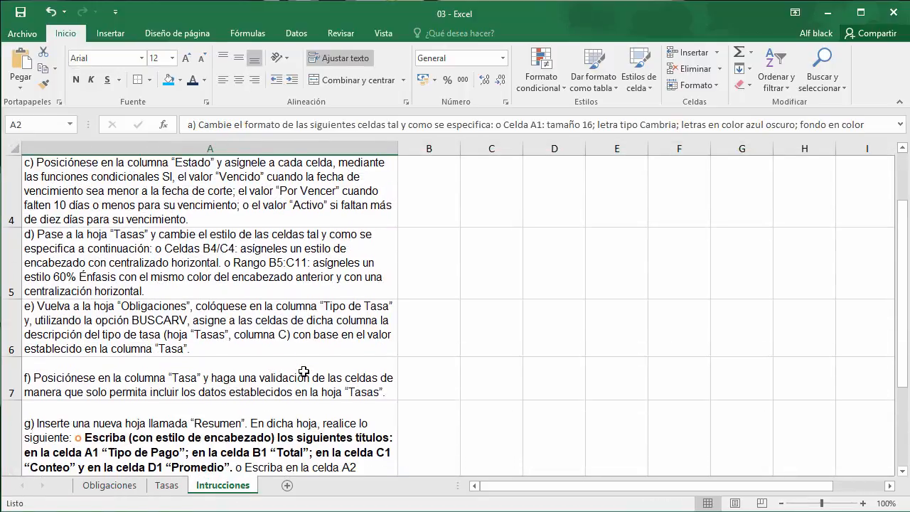
pyautogui.scroll(2, 303, 372)
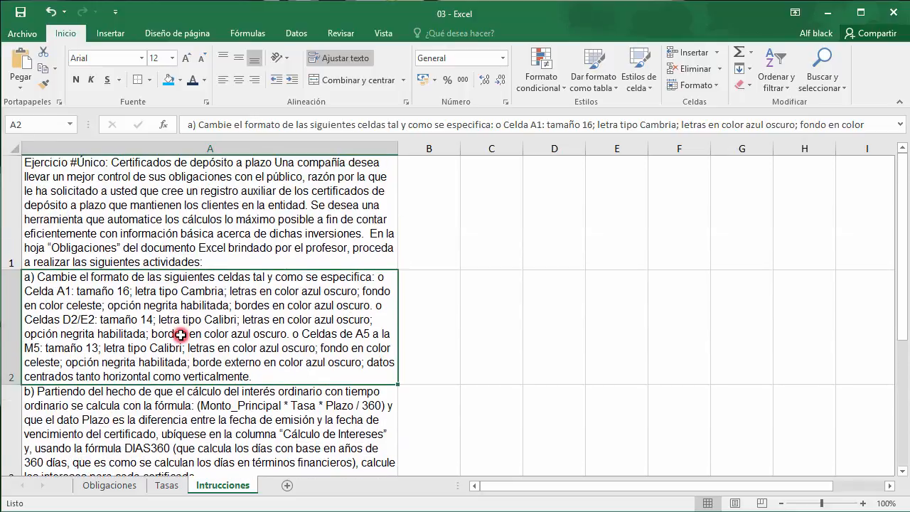
pyautogui.press('Down')
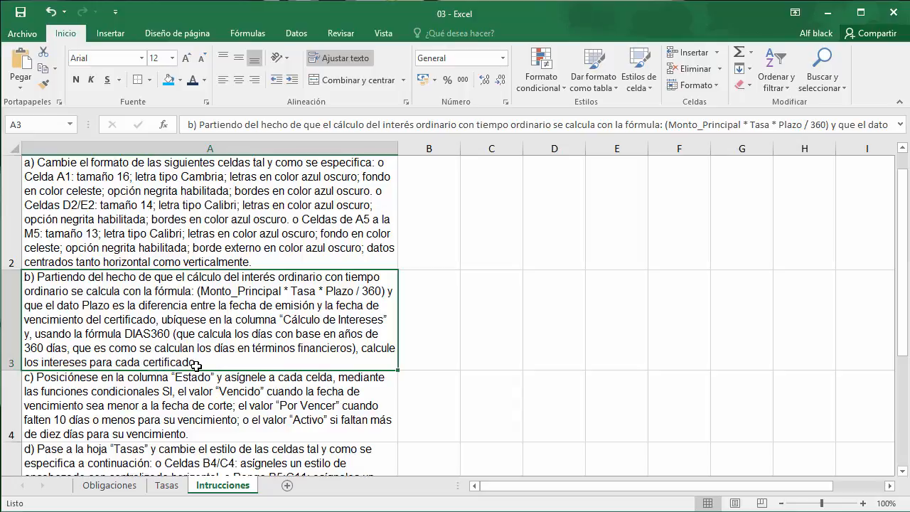
pyautogui.click(132, 486)
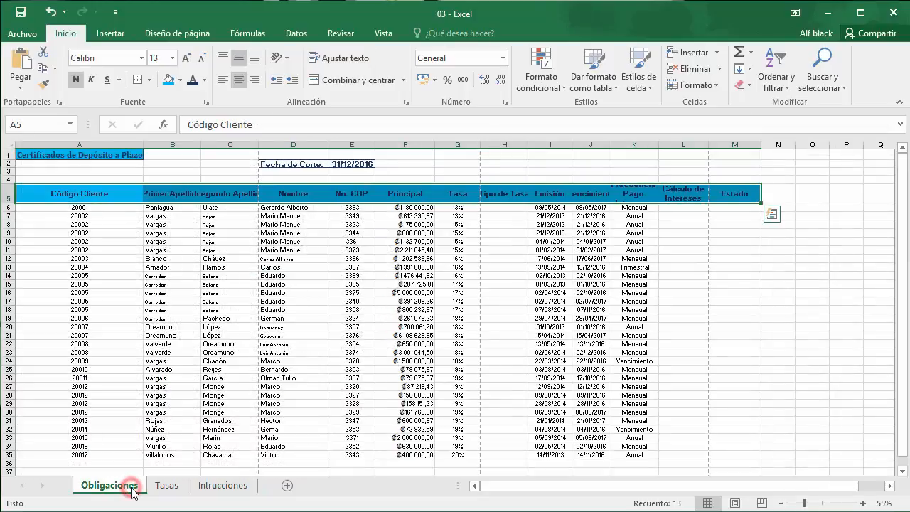
pyautogui.doubleClick(694, 208)
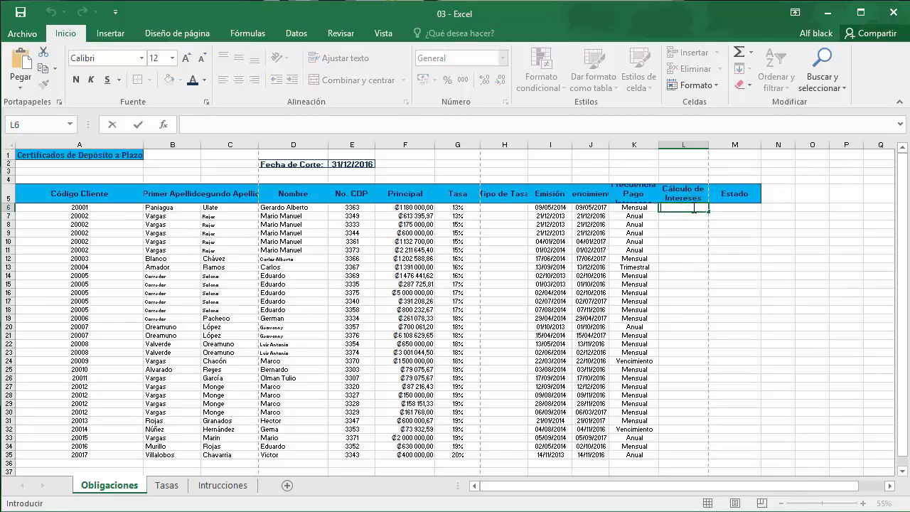
pyautogui.write('=')
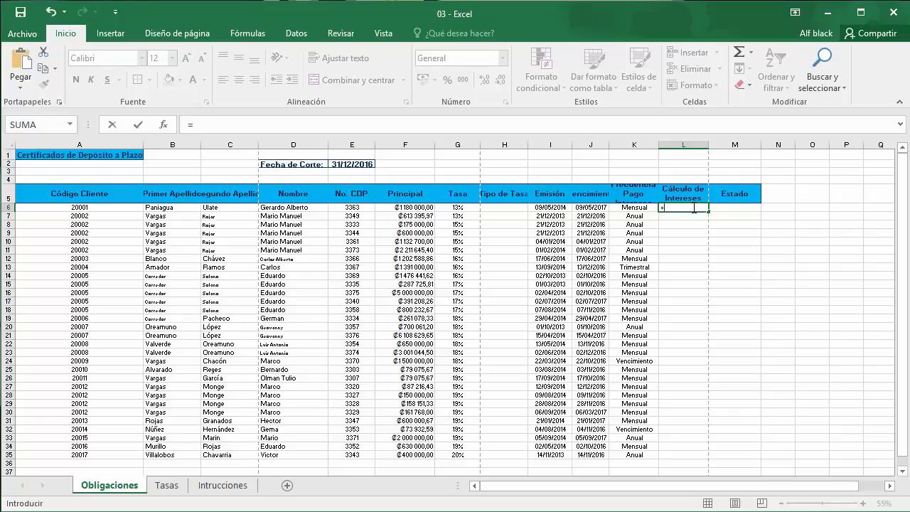
pyautogui.write('((')
pyautogui.click(418, 208)
pyautogui.write('*')
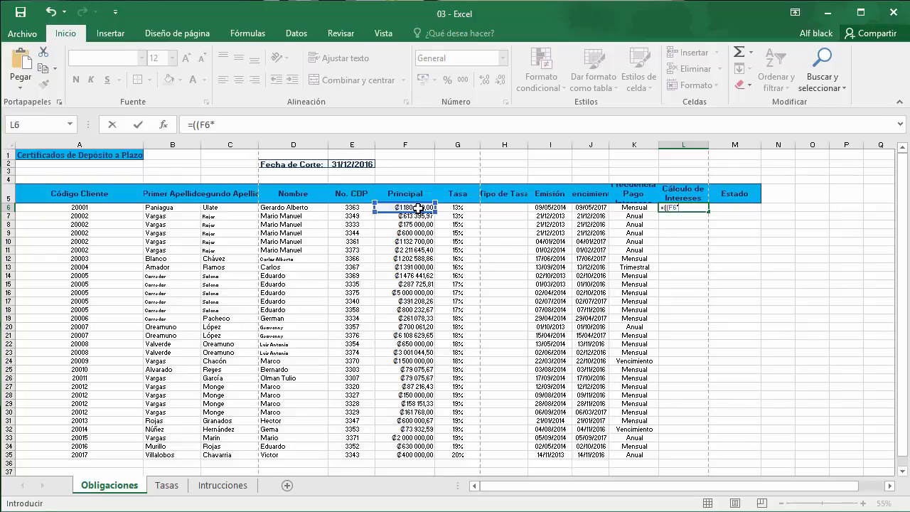
pyautogui.click(461, 207)
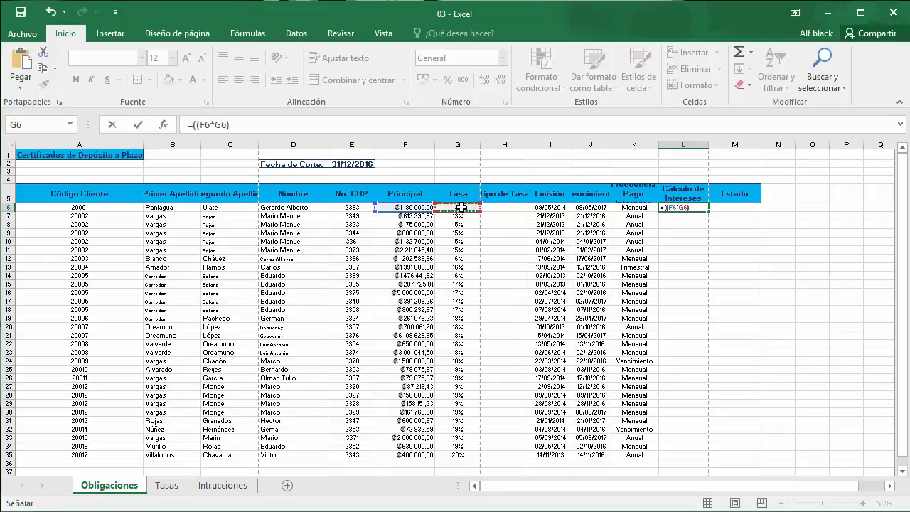
pyautogui.write(')')
# Extend the L6 formula by multiplying with DIAS360(I6;J6;FALSO), using the emission and due dates and the US (NASD) method.
pyautogui.write('*dias')
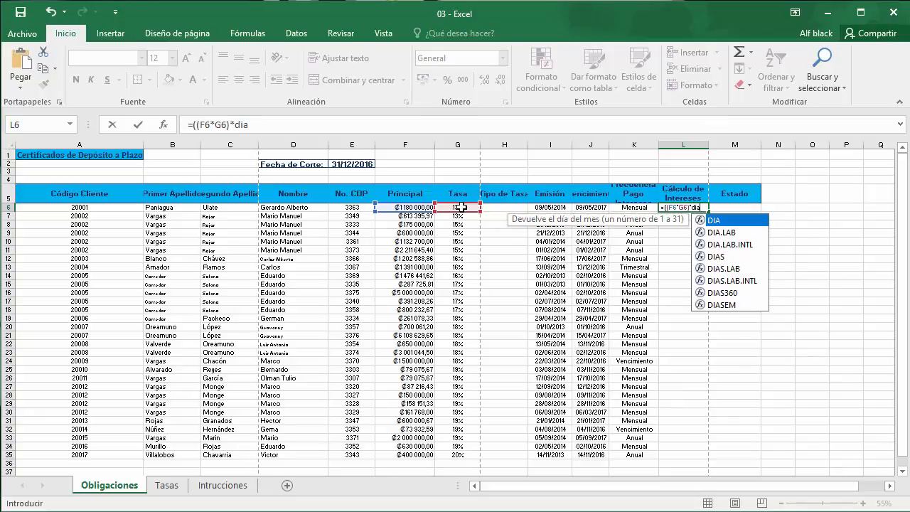
pyautogui.press('Down')
pyautogui.press('Down')
pyautogui.press('Down')
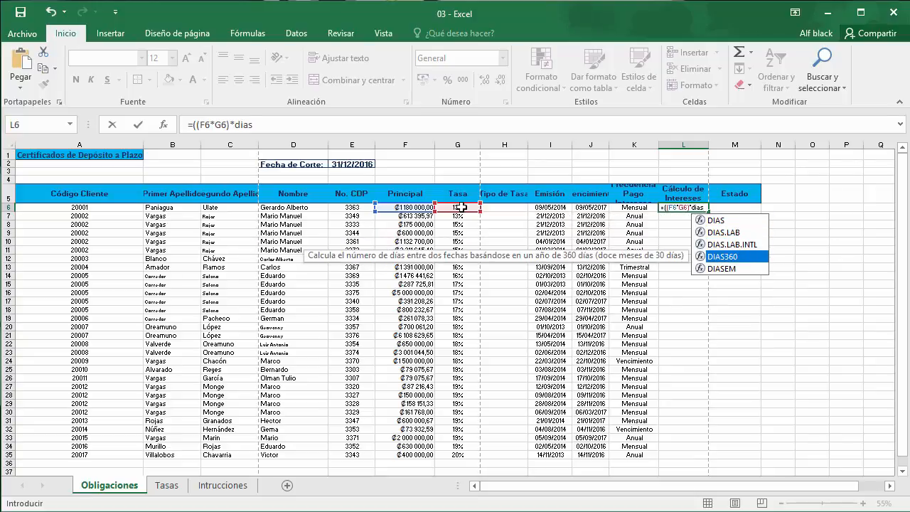
pyautogui.press('Tab')
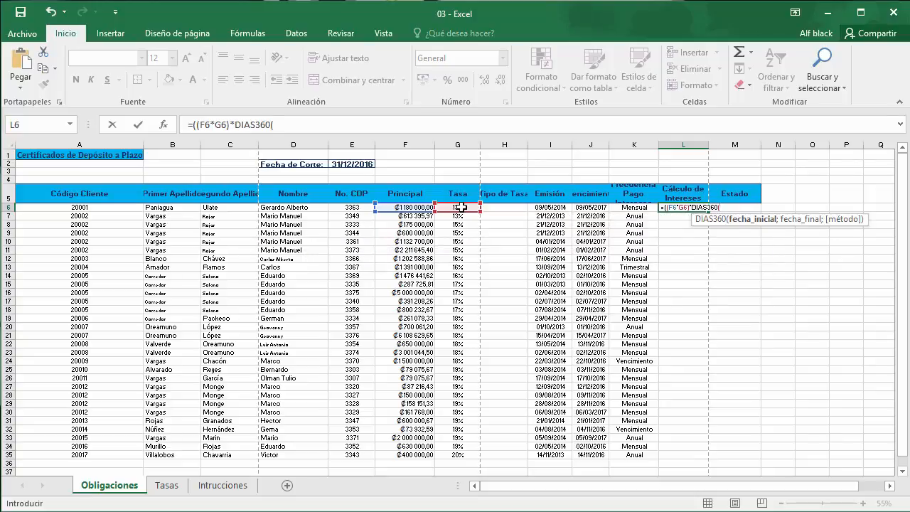
pyautogui.click(561, 206)
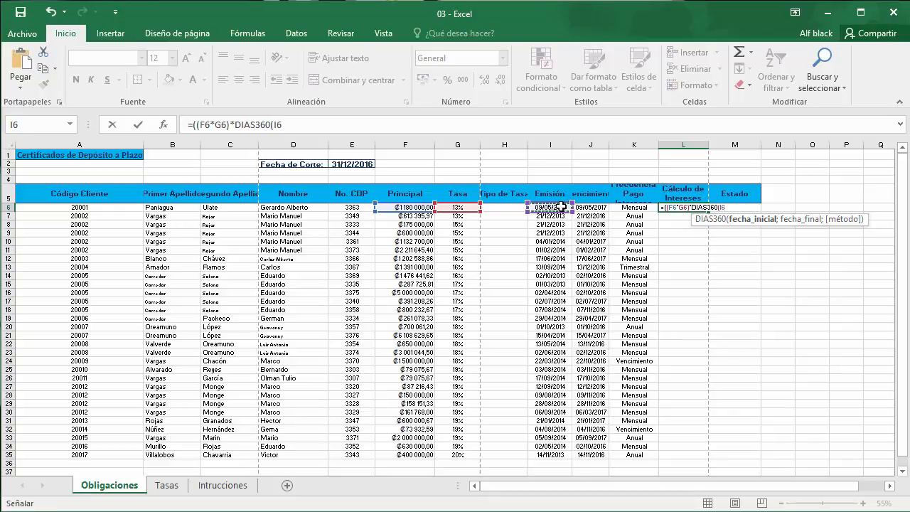
pyautogui.write(';')
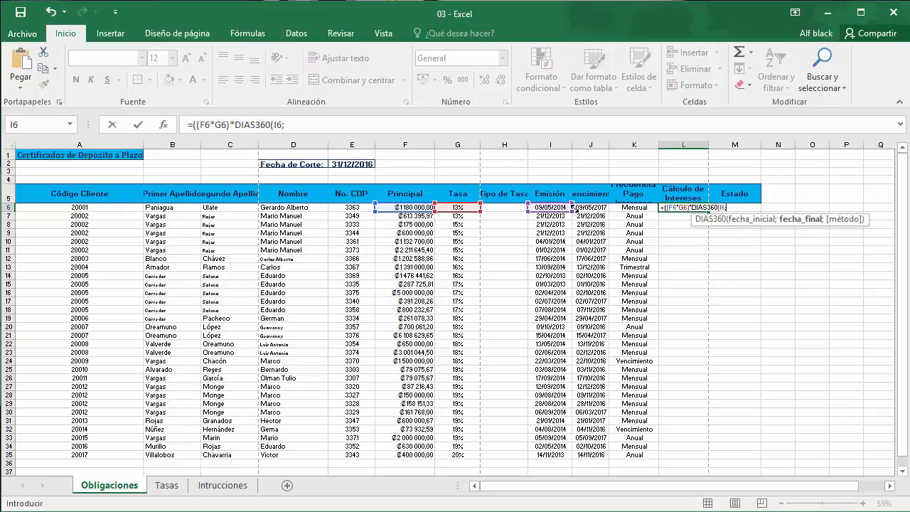
pyautogui.click(593, 206)
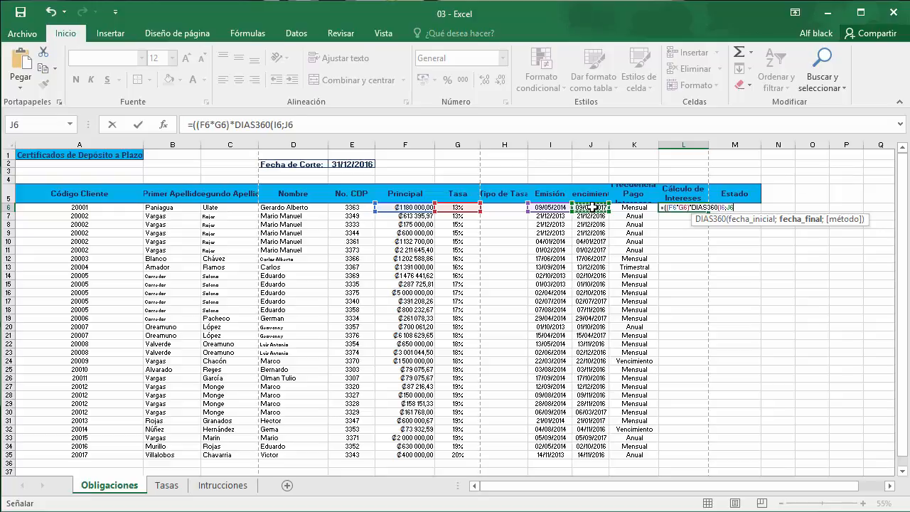
pyautogui.write(';')
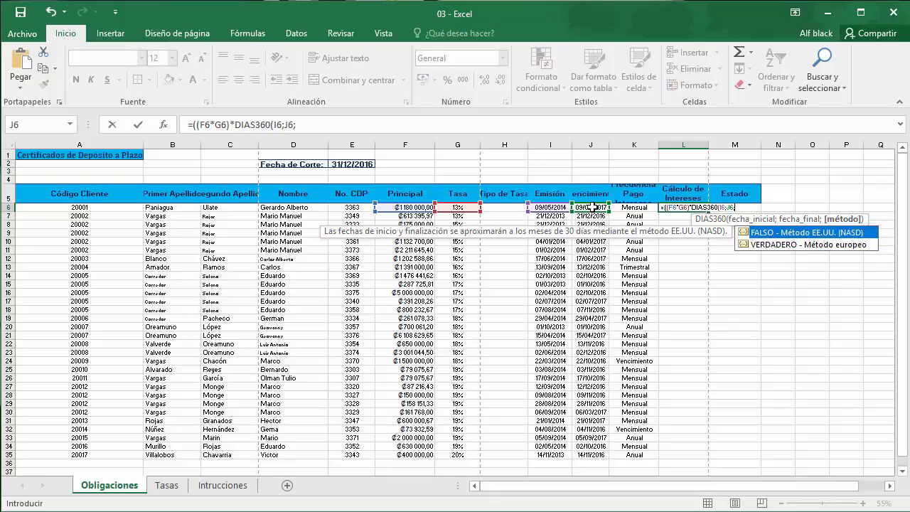
pyautogui.press('Tab')
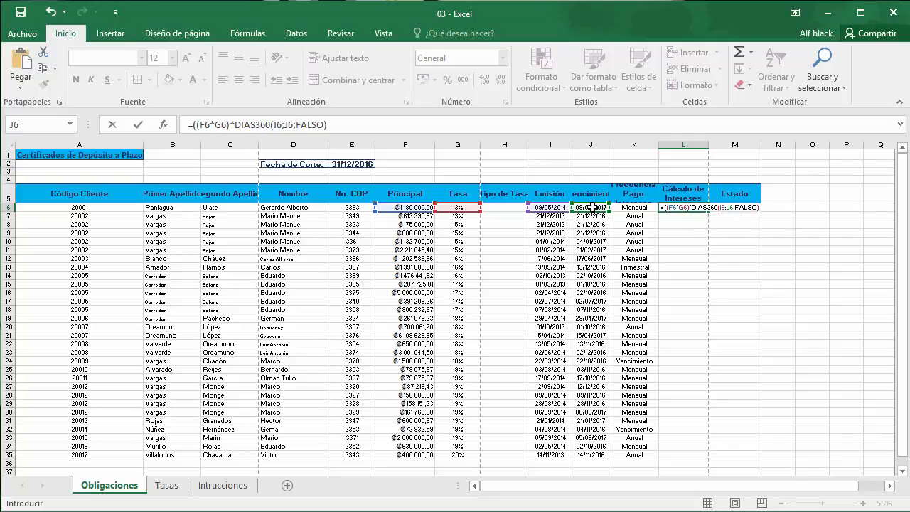
# Complete the L6 formula with a division by 360 and fill it down the Cálculo de Intereses column to L35.
pyautogui.write(')/350')
pyautogui.press('BackSpace')
pyautogui.press('BackSpace')
pyautogui.write('60')
pyautogui.press('Return')
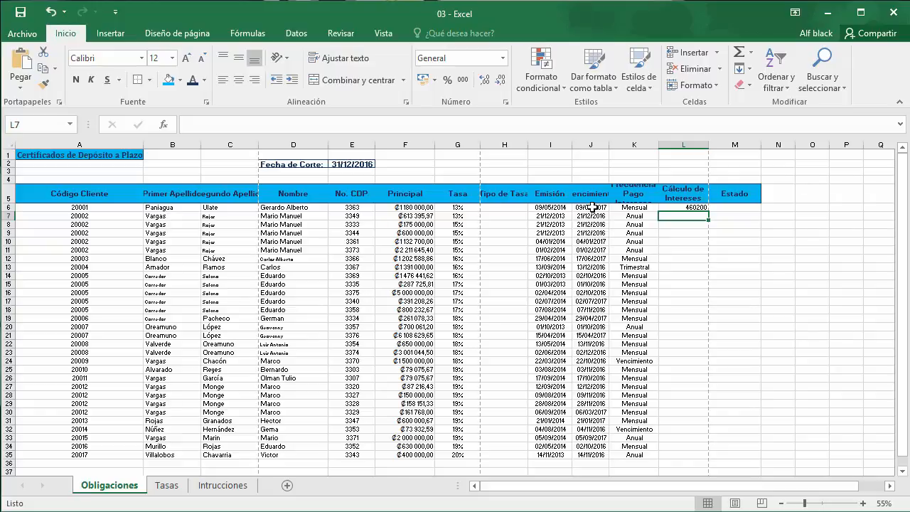
pyautogui.click(688, 207)
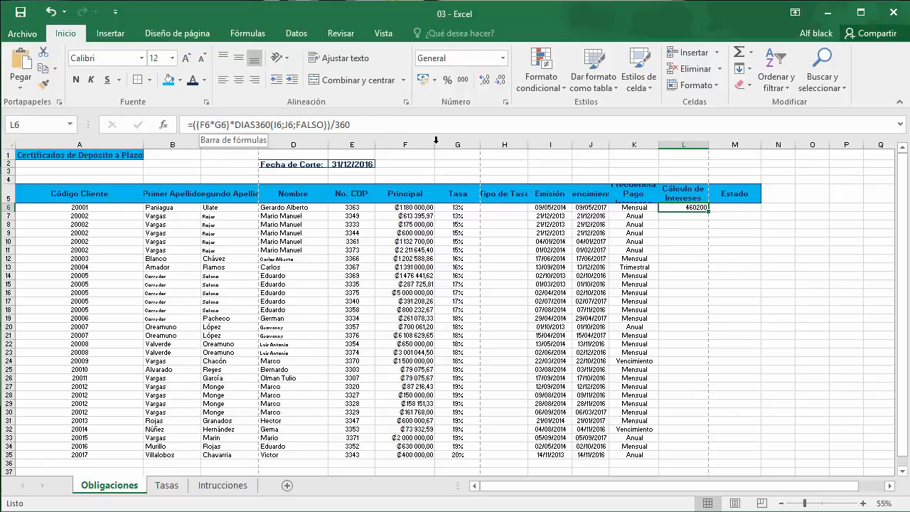
pyautogui.doubleClick(710, 211)
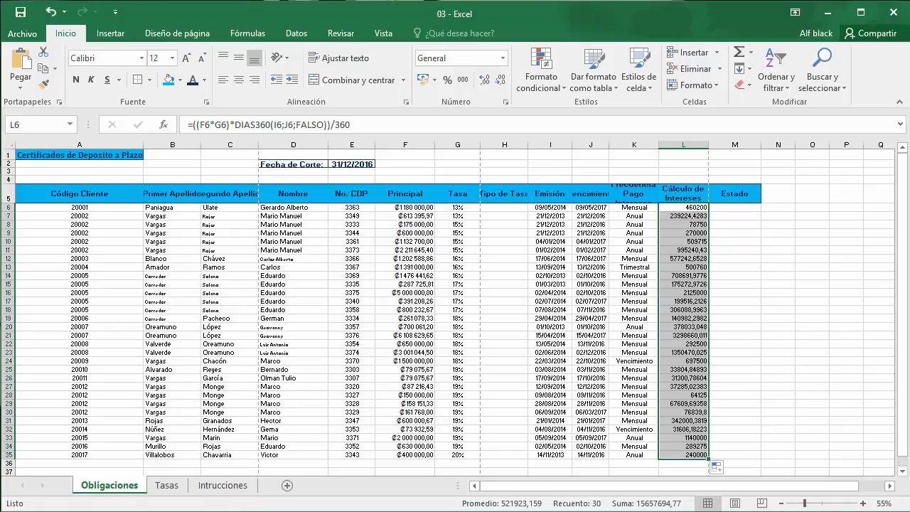
# Read instruction c) on Intrucciones and start the Estado formula in M6 of Obligaciones with =SI(J6<$E$2;"Vencido";.
pyautogui.click(226, 486)
pyautogui.click(184, 424)
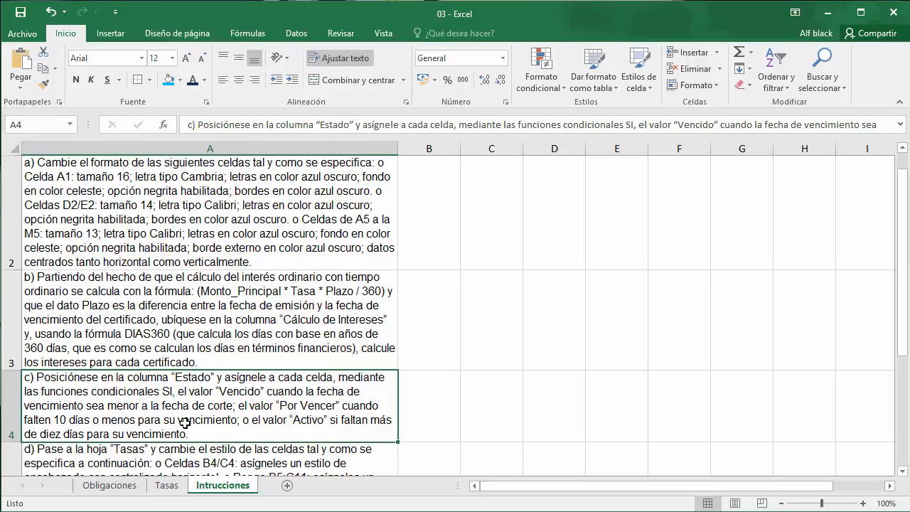
pyautogui.click(128, 486)
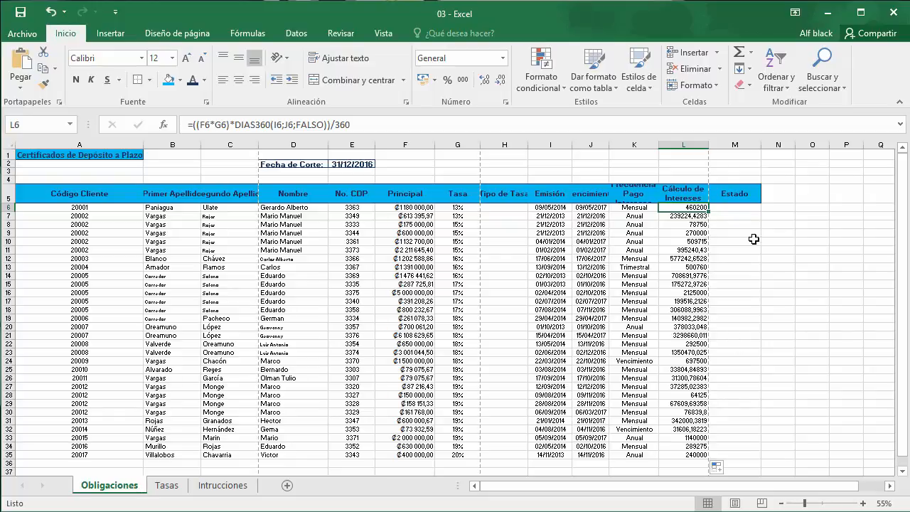
pyautogui.click(740, 206)
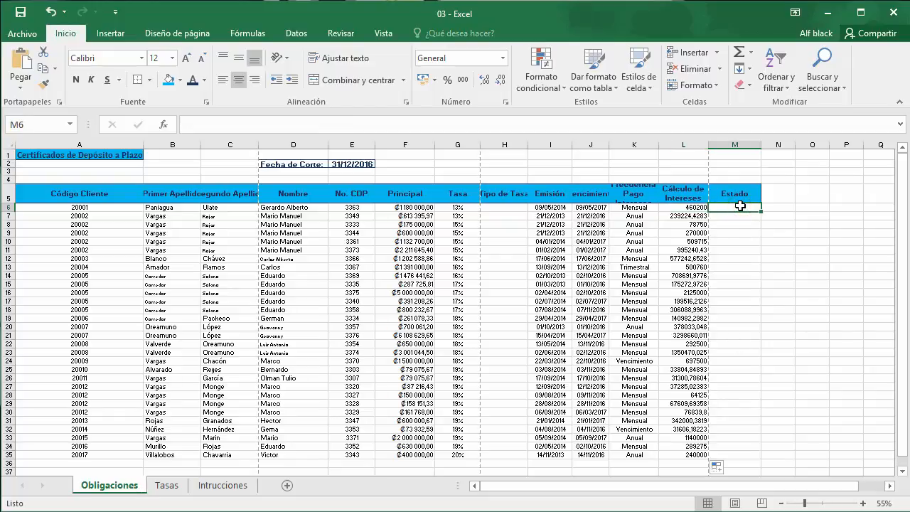
pyautogui.write('=SI(')
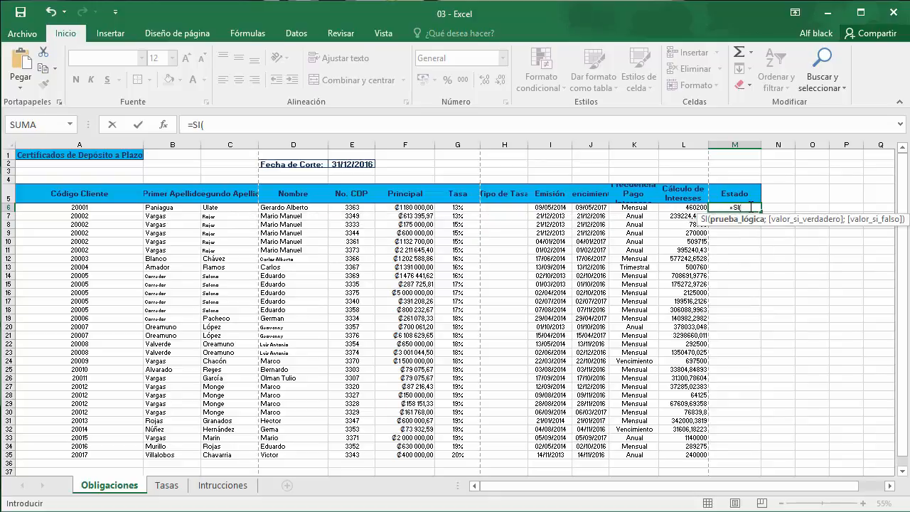
pyautogui.click(592, 208)
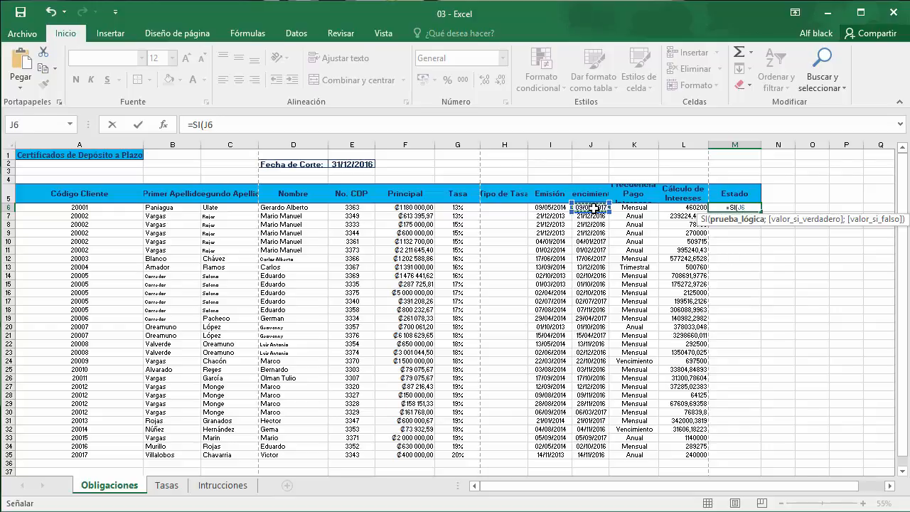
pyautogui.write('<')
pyautogui.click(365, 164)
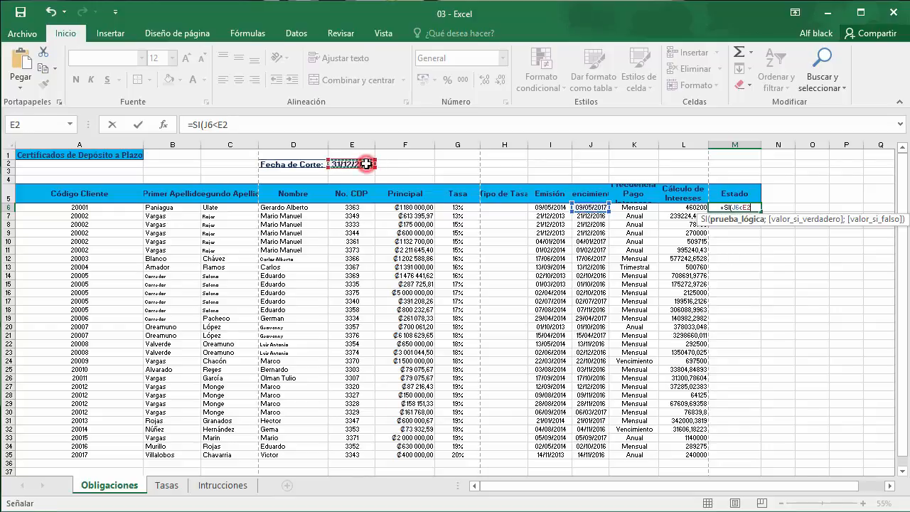
pyautogui.press('F4')
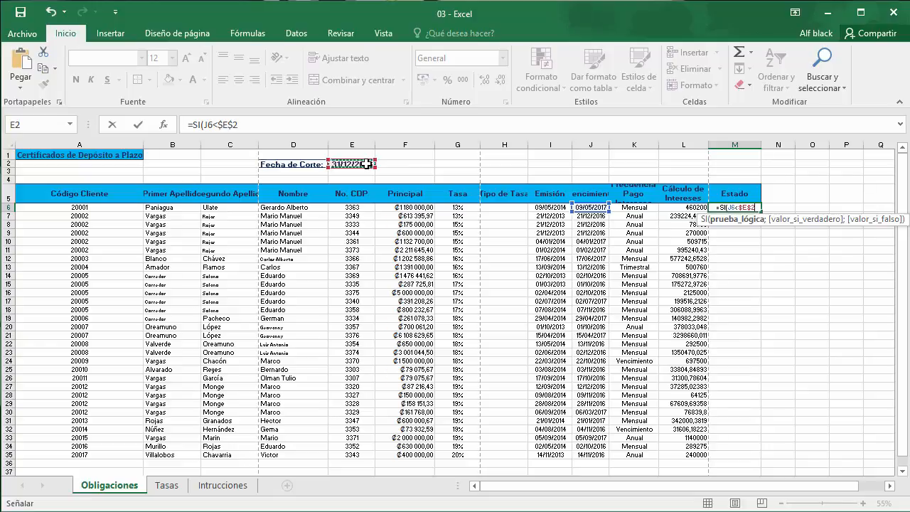
pyautogui.write(';')
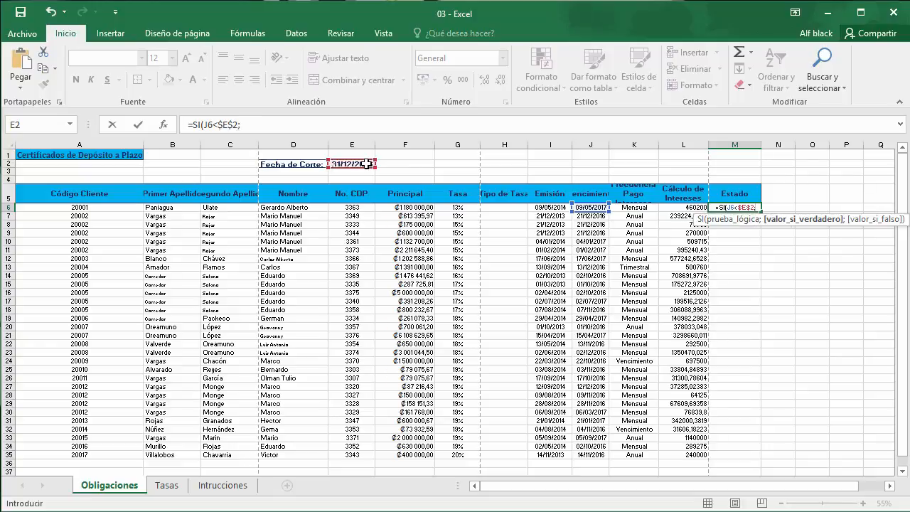
pyautogui.write('"Vencido')
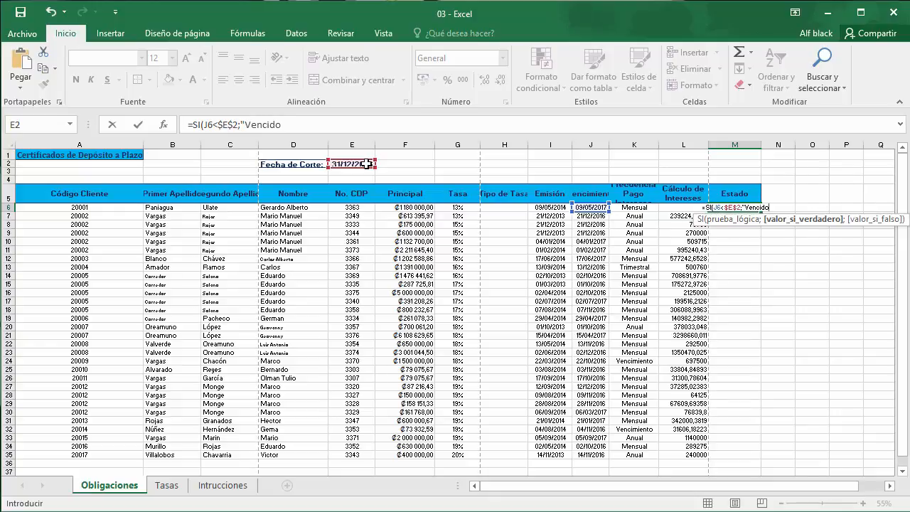
pyautogui.write('";')
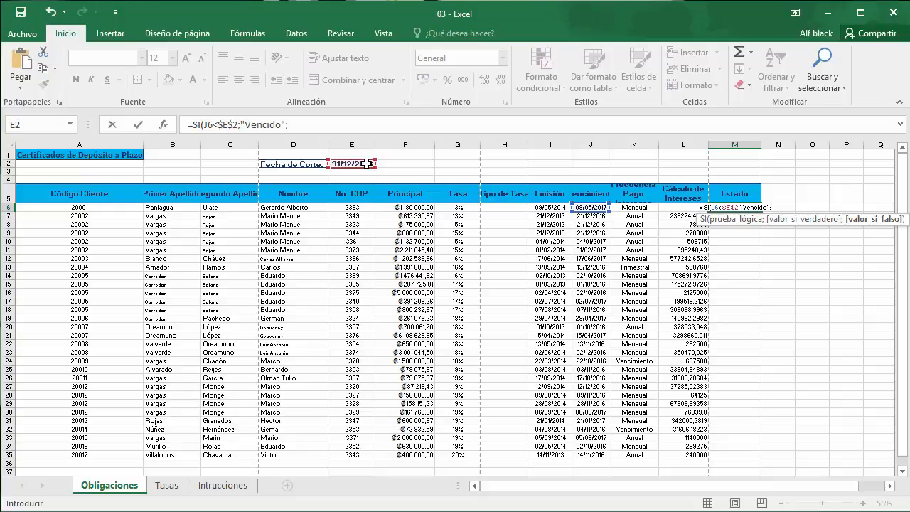
# Extend the M6 Estado formula with a nested SI whose condition is (J6-$E$2)<11, keeping the cut-off date reference absolute.
pyautogui.write('si')
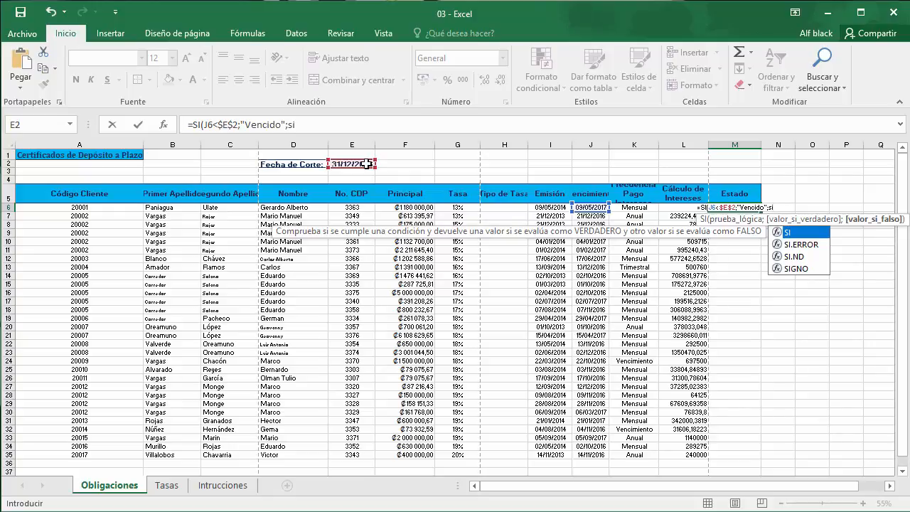
pyautogui.write('(')
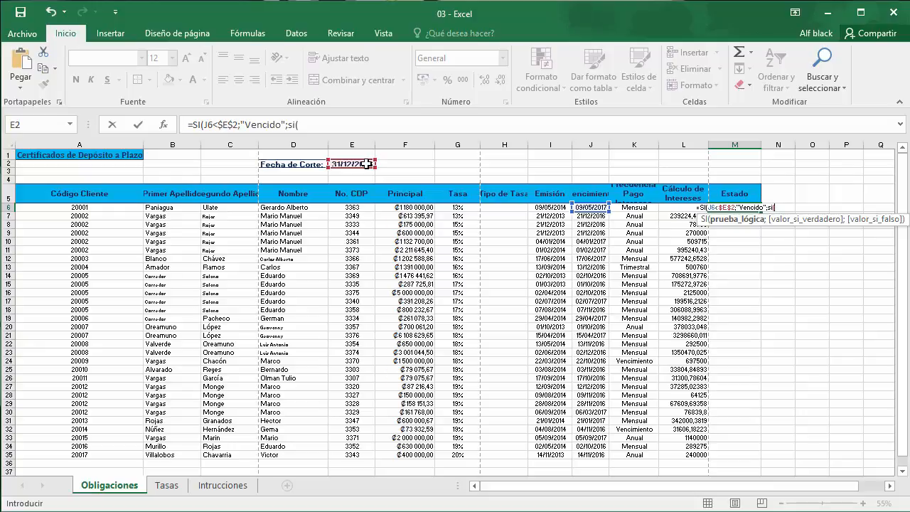
pyautogui.write('(')
pyautogui.click(588, 210)
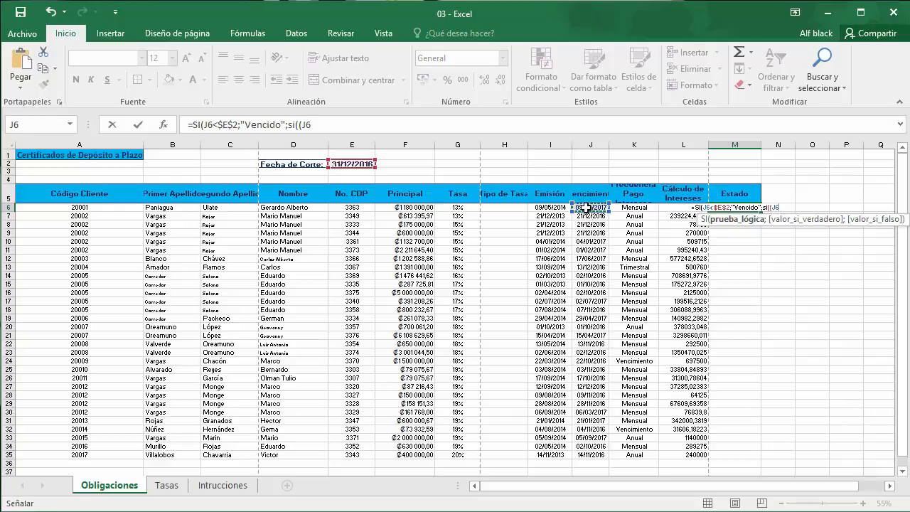
pyautogui.write('-')
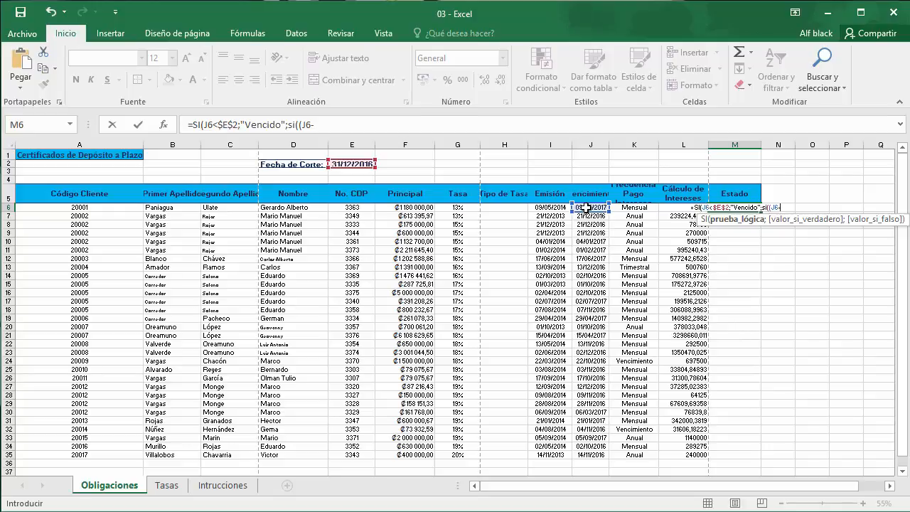
pyautogui.click(348, 165)
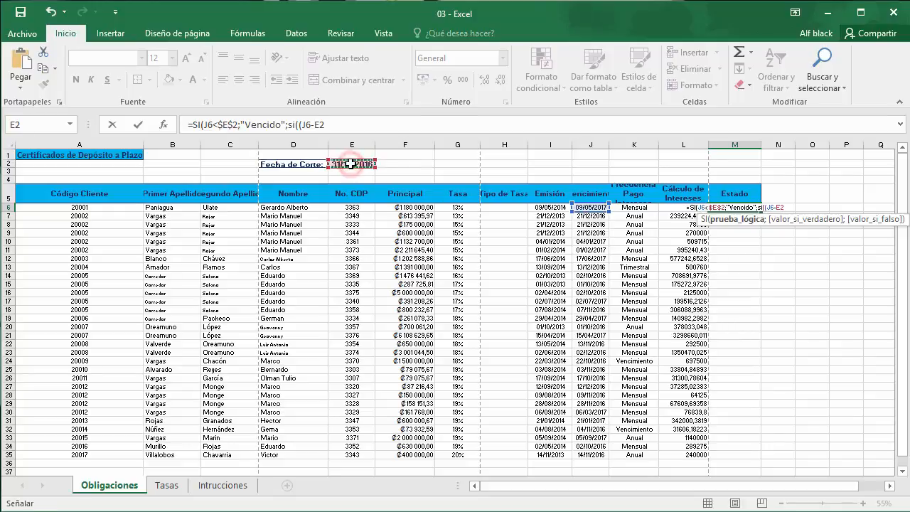
pyautogui.press('F4')
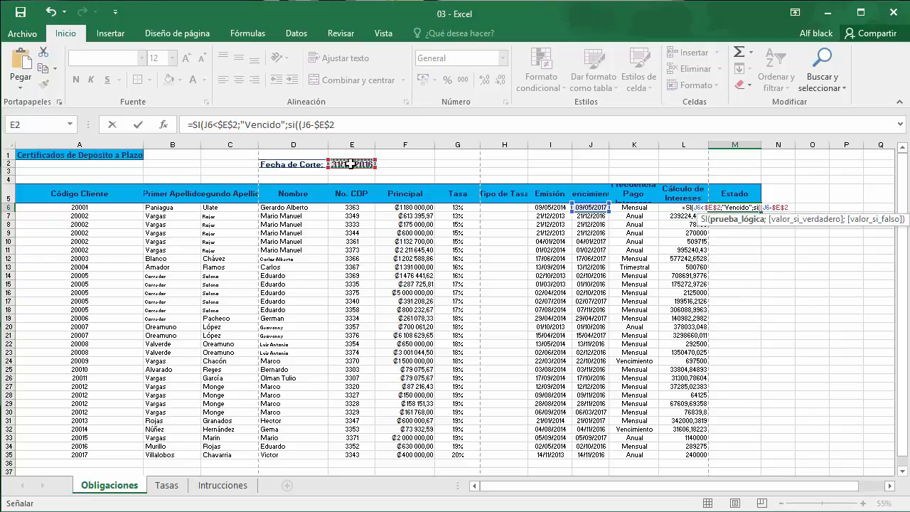
pyautogui.write(')')
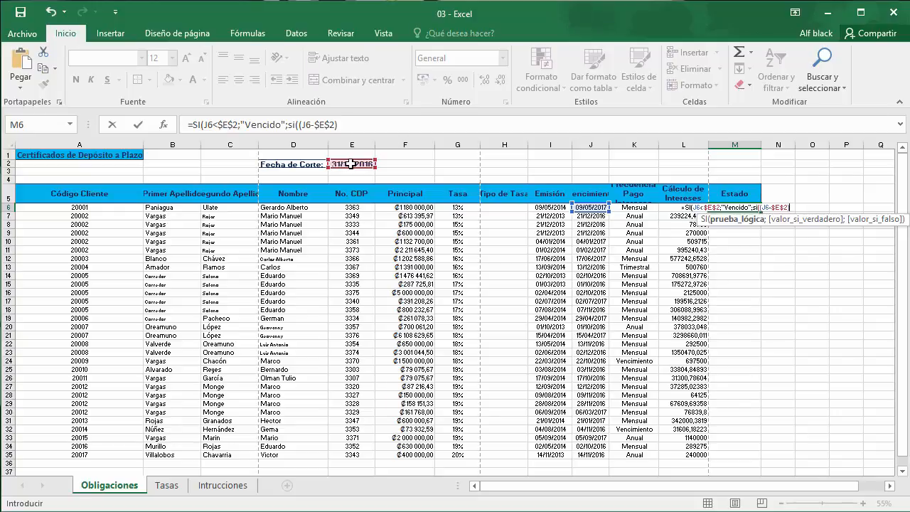
pyautogui.write('<11')
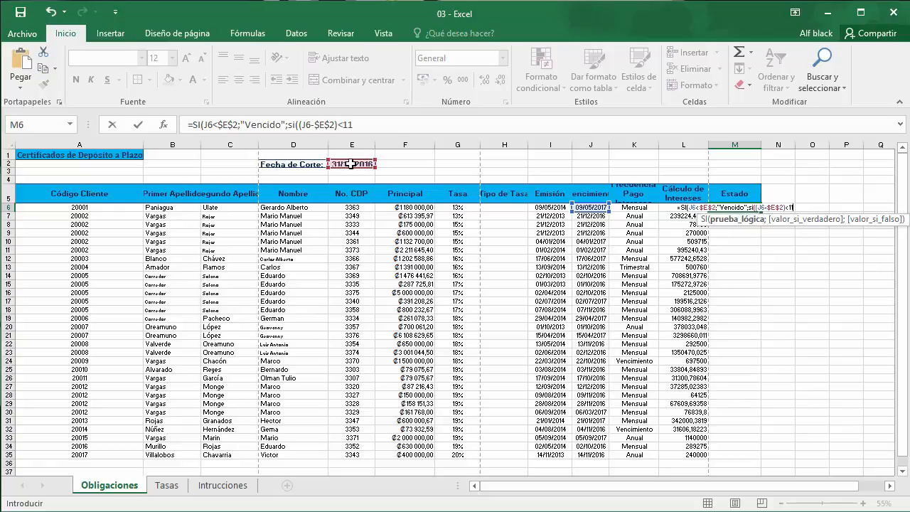
pyautogui.write(';')
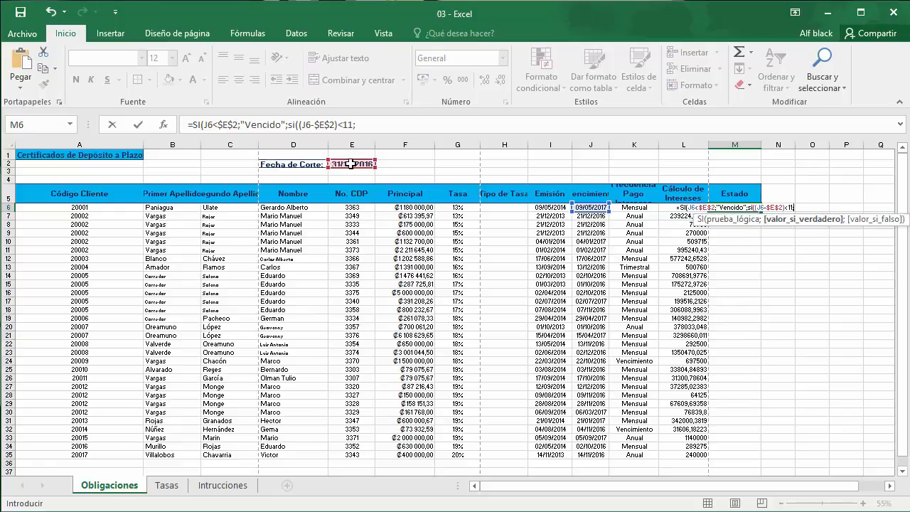
# Complete the nested SI in M6 with "Por vencer" as the true value and "Activo" as the false value, closing both functions.
pyautogui.write('"')
pyautogui.write('Por v')
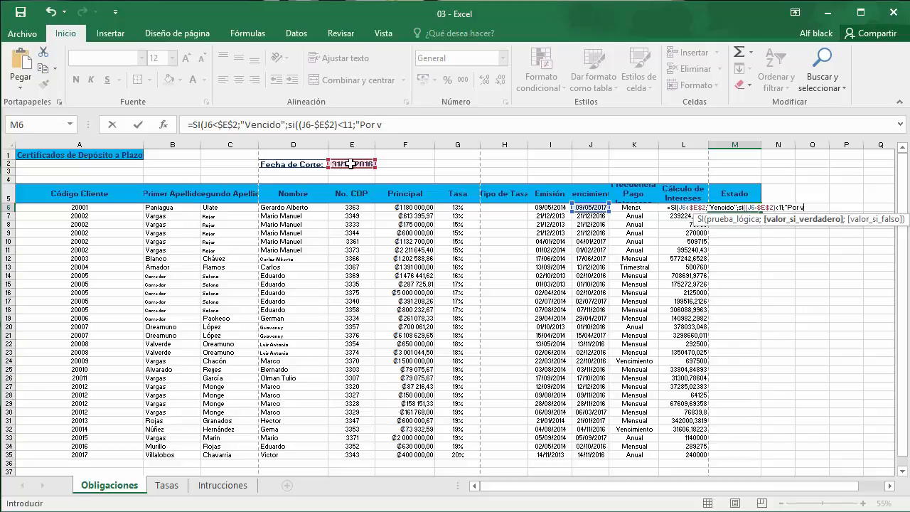
pyautogui.write('encer"')
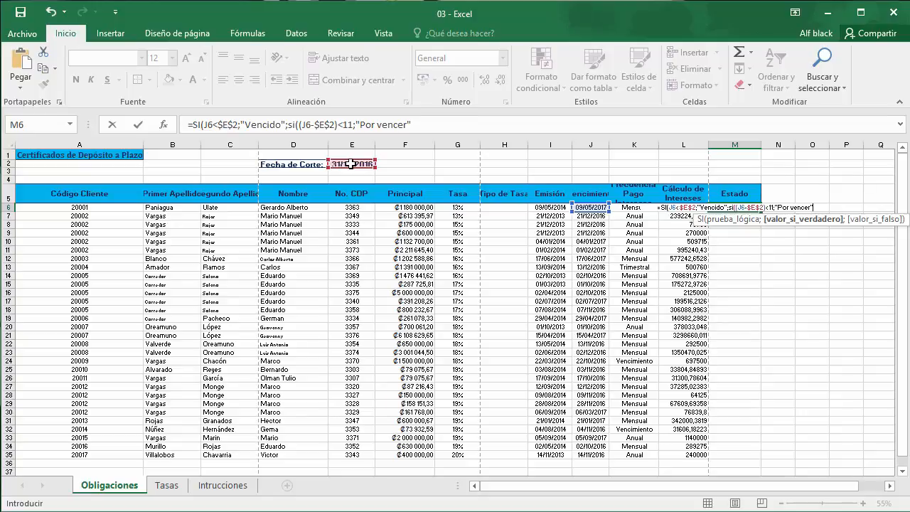
pyautogui.write(';')
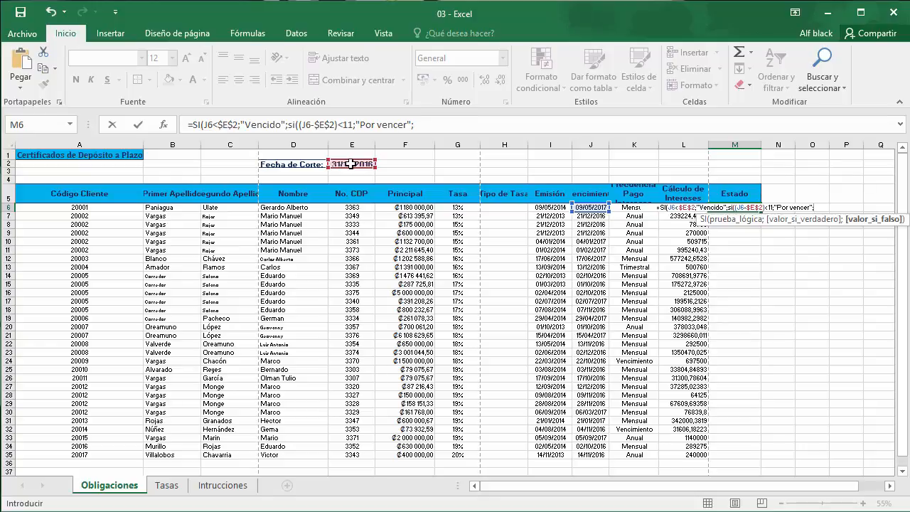
pyautogui.write('"')
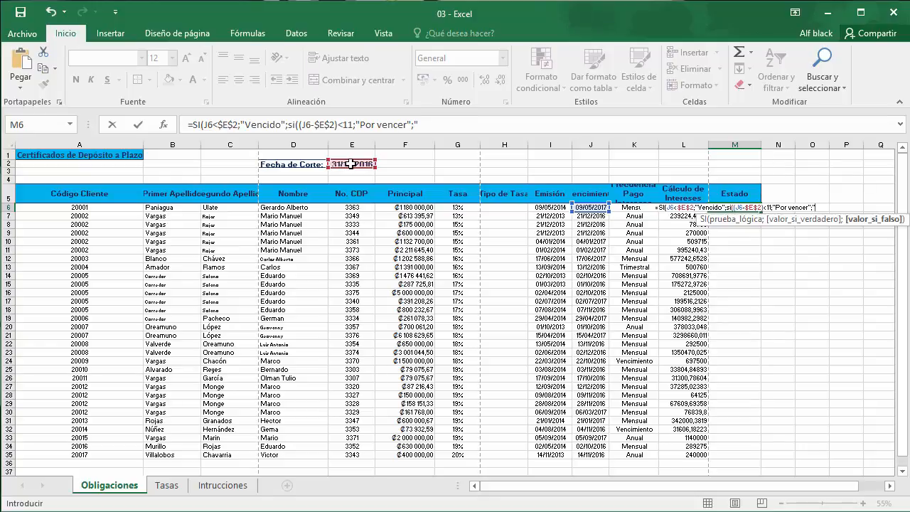
pyautogui.write('Ac')
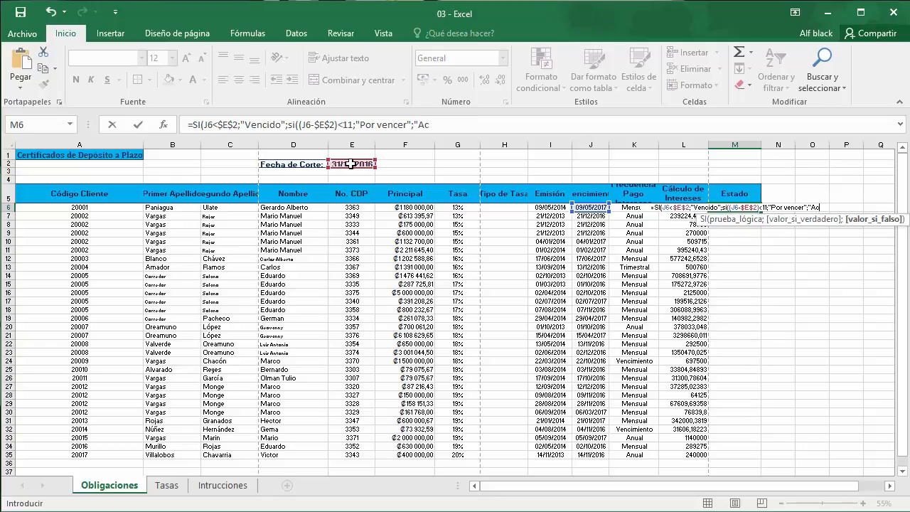
pyautogui.write('tivo"')
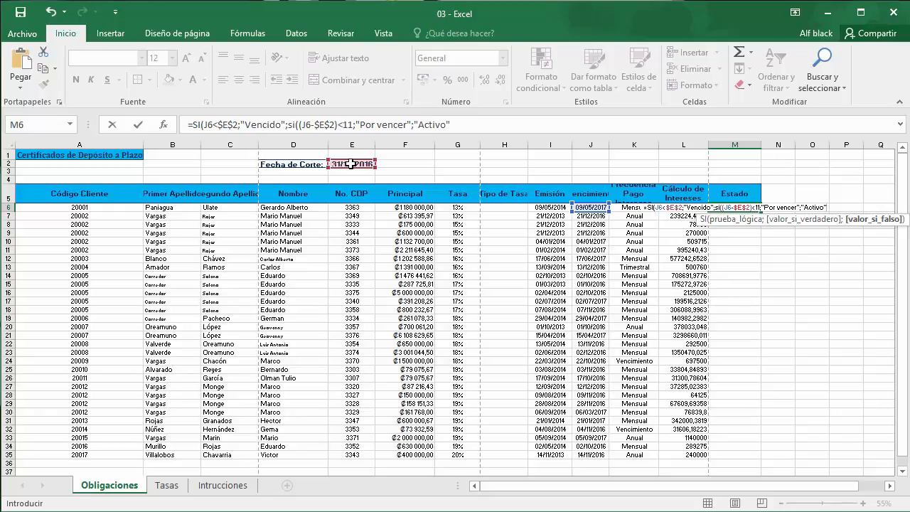
pyautogui.write(')')
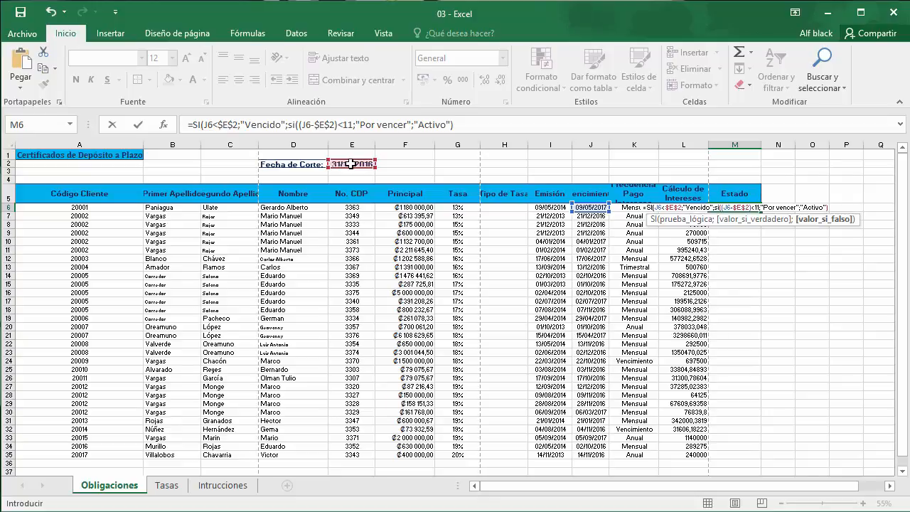
pyautogui.write(')')
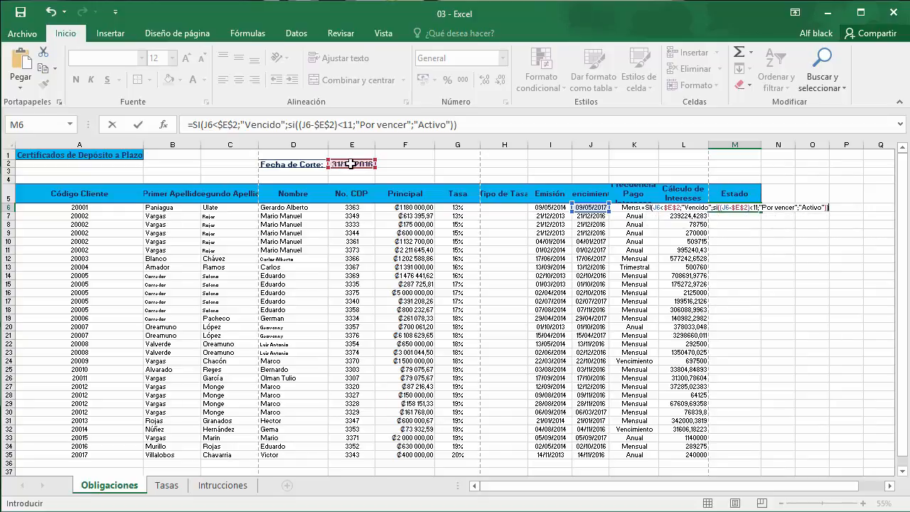
pyautogui.press('Return')
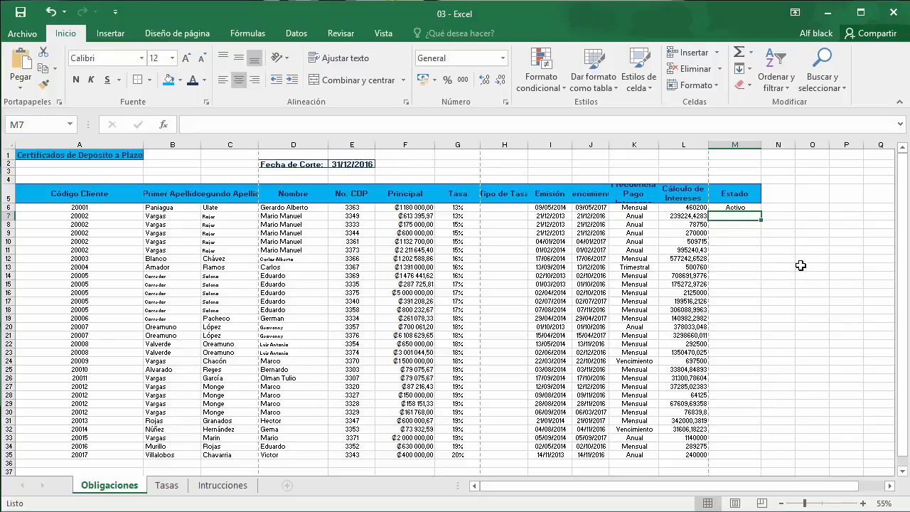
# Fill the M6 formula down the Estado column to M35 and check row 10's status against its due date.
pyautogui.click(755, 207)
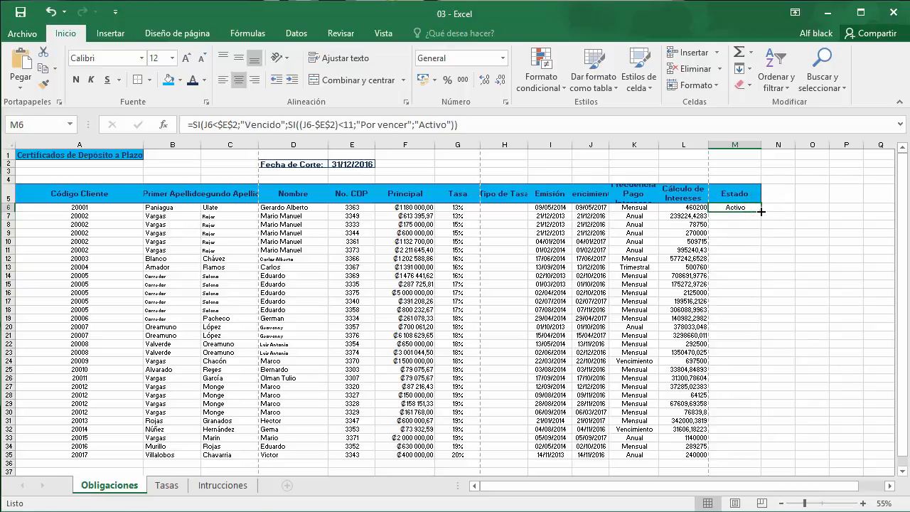
pyautogui.doubleClick(760, 210)
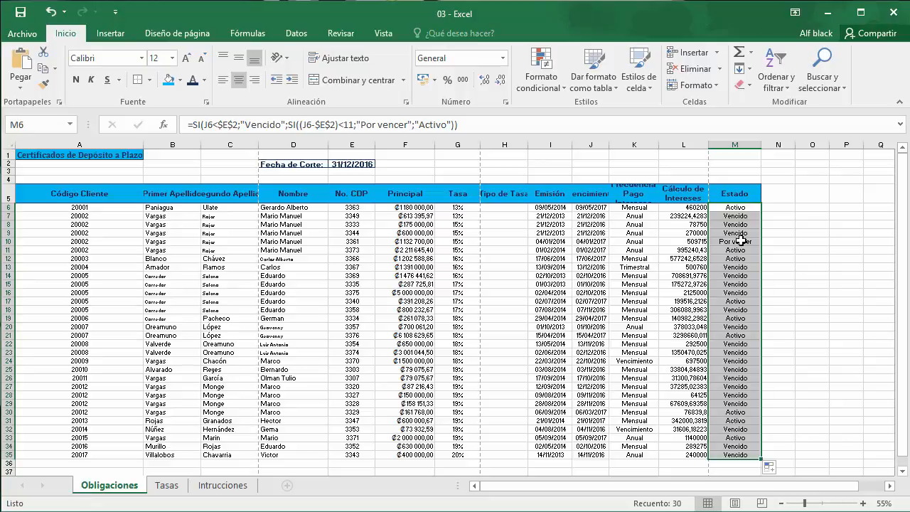
pyautogui.click(740, 242)
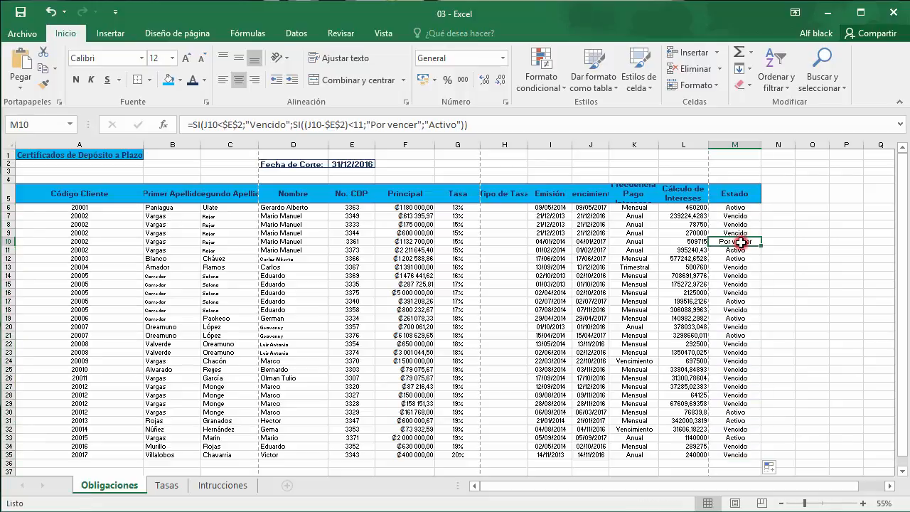
pyautogui.click(602, 241)
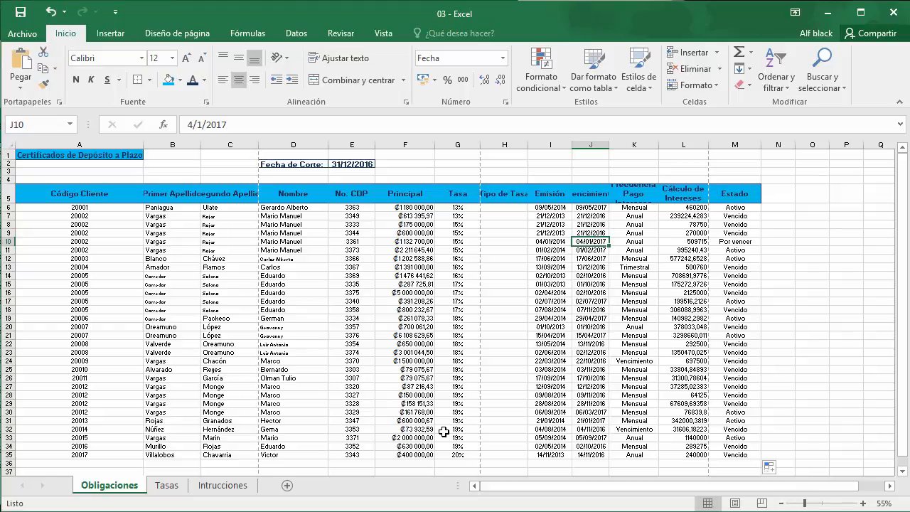
# Read instruction d) on Intrucciones and center the headings in B4:C4 of the Tasas sheet horizontally.
pyautogui.click(240, 486)
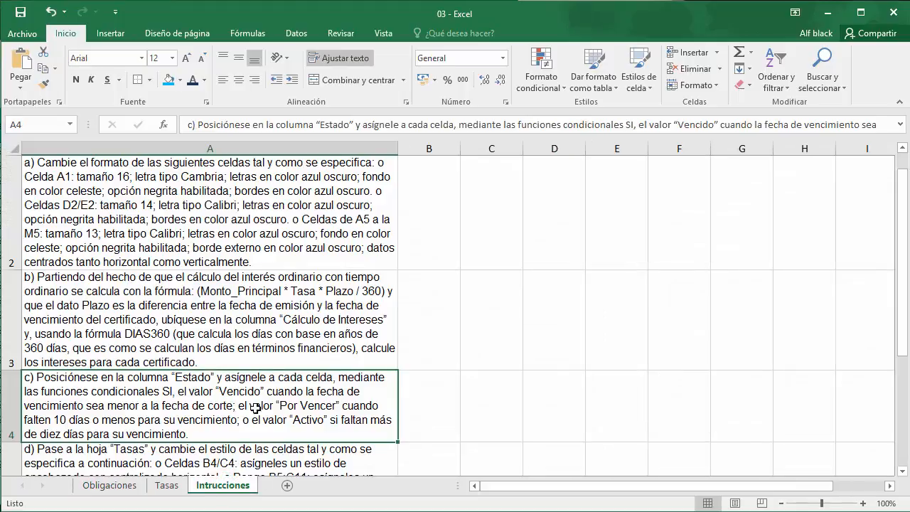
pyautogui.scroll(-1, 283, 382)
pyautogui.scroll(-1, 282, 382)
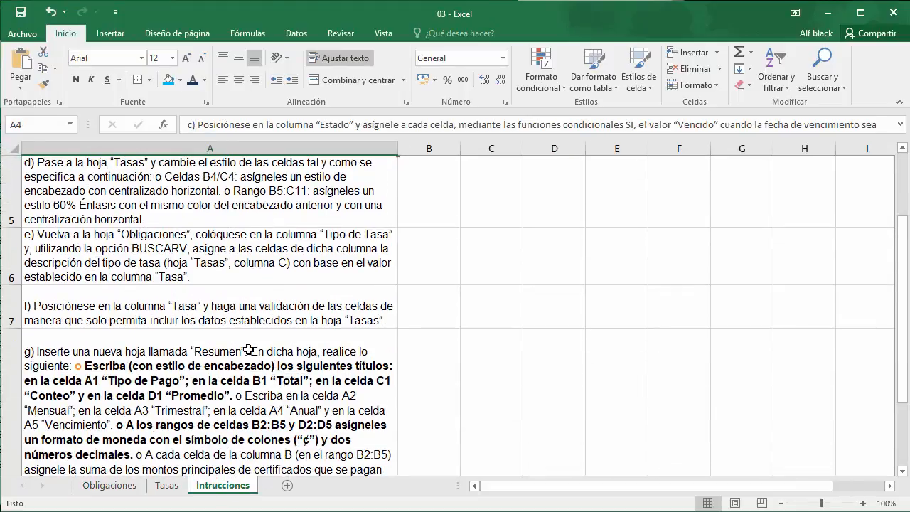
pyautogui.press('Down')
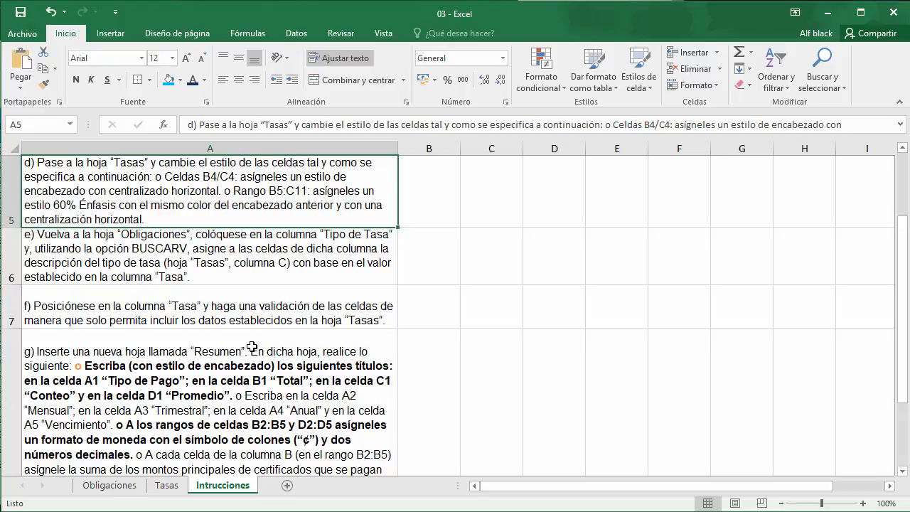
pyautogui.click(162, 487)
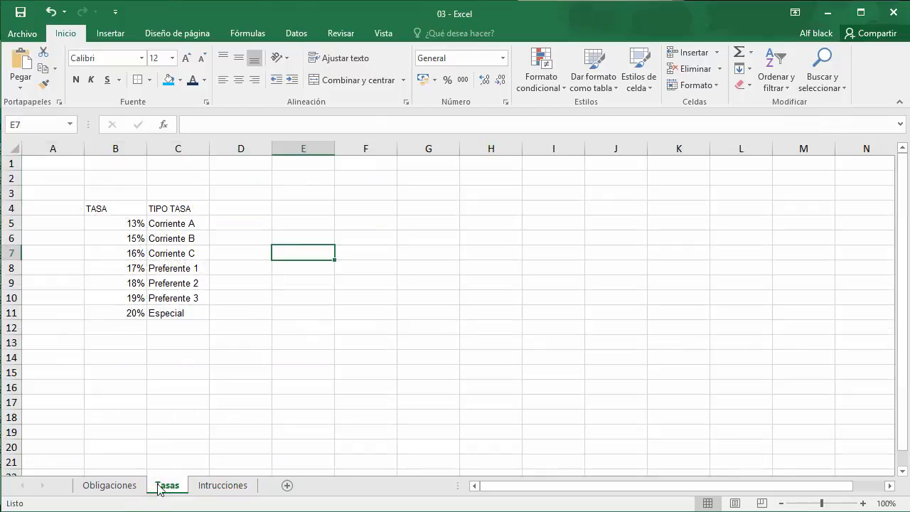
pyautogui.click(95, 209)
pyautogui.moveTo(148, 208); pyautogui.dragTo(157, 207)
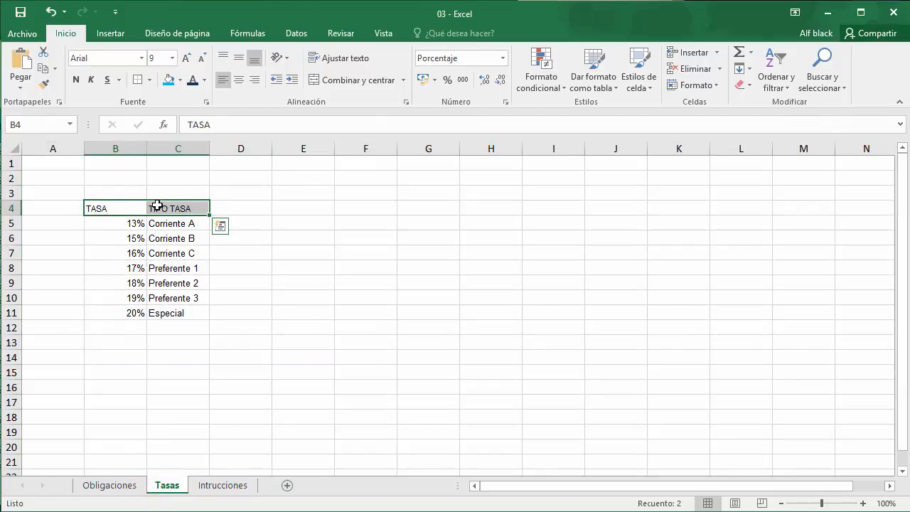
pyautogui.click(240, 80)
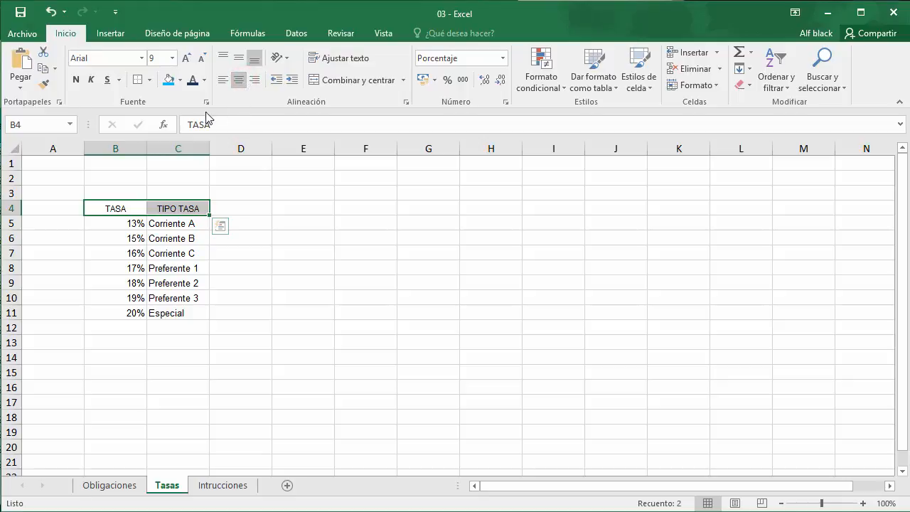
# Recheck instruction d), then apply the 60% - Énfasis1 cell style and horizontal centering to B5:C11 on Tasas.
pyautogui.click(222, 487)
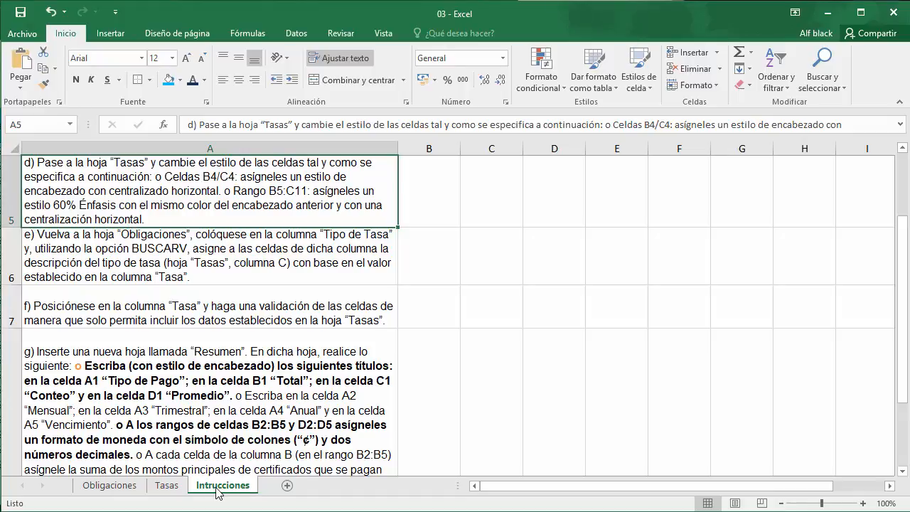
pyautogui.click(165, 487)
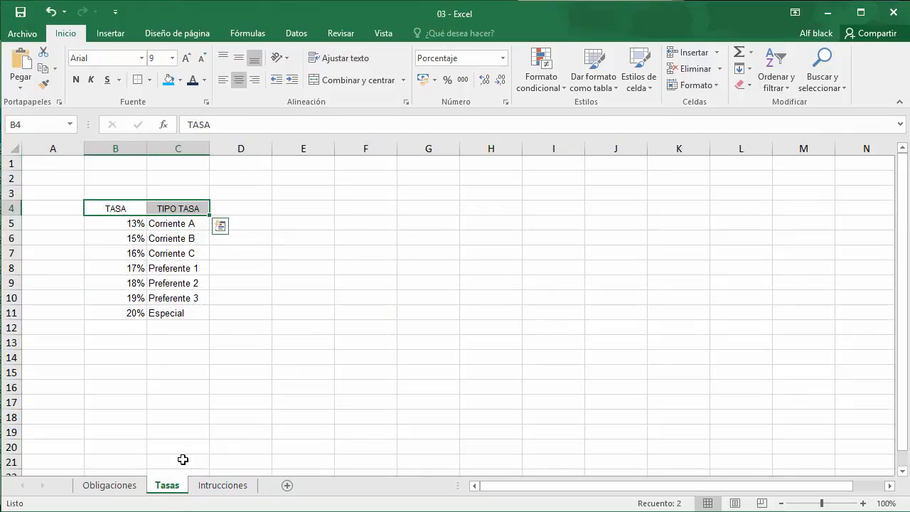
pyautogui.moveTo(126, 222); pyautogui.dragTo(169, 317)
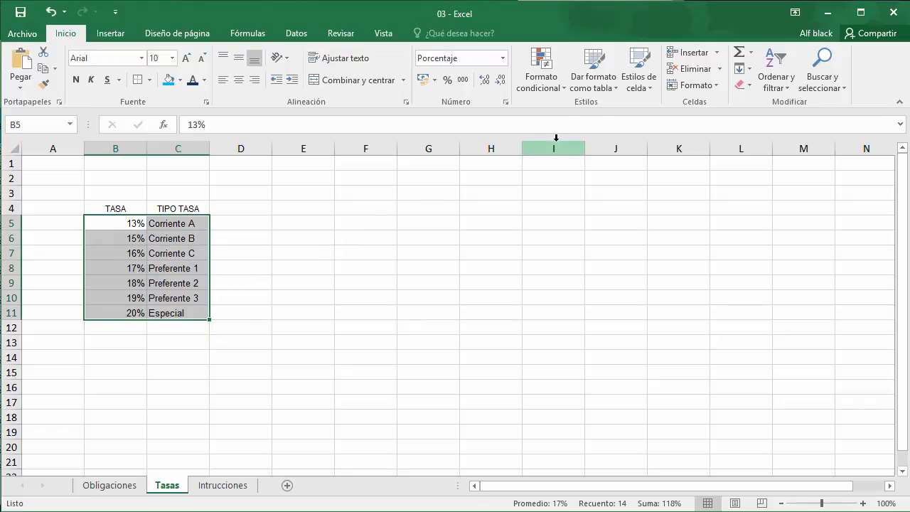
pyautogui.click(636, 87)
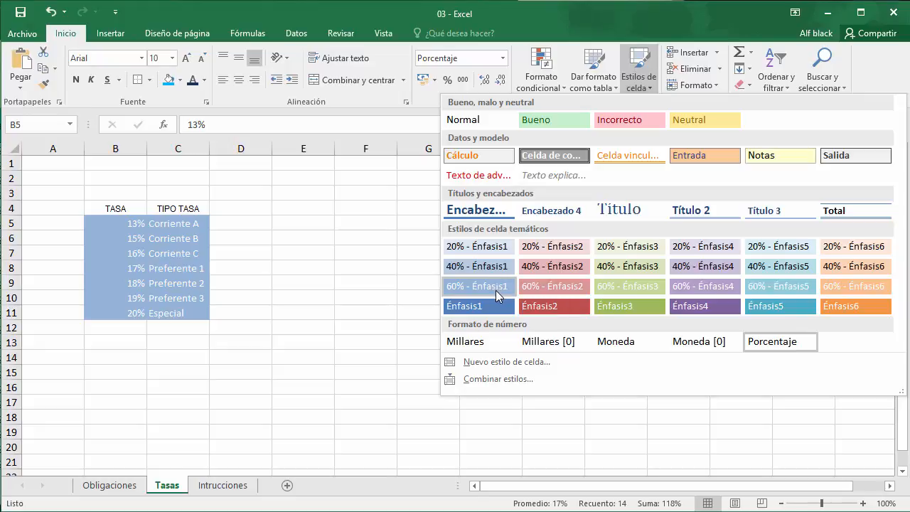
pyautogui.click(498, 286)
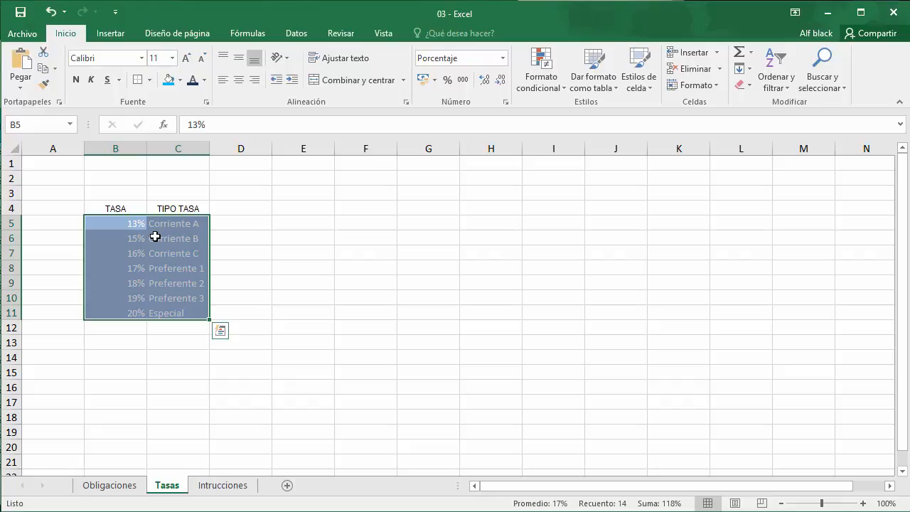
pyautogui.click(239, 79)
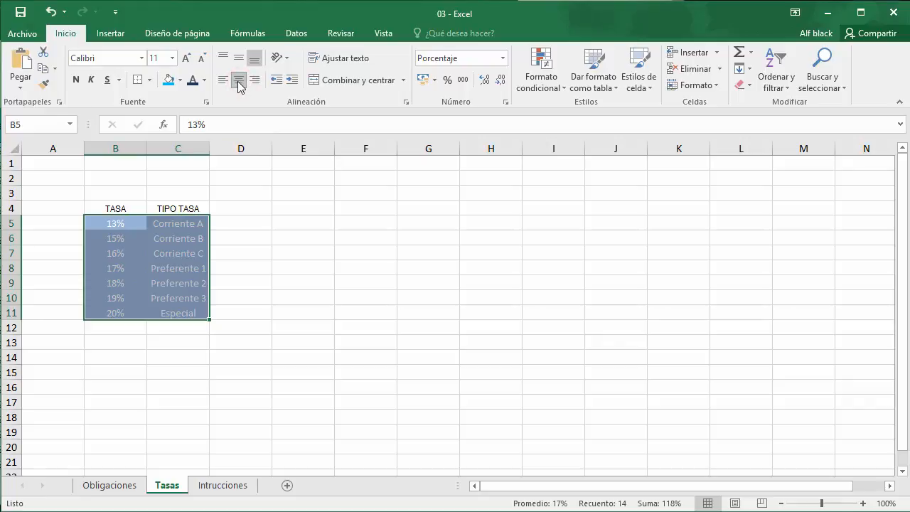
pyautogui.click(320, 252)
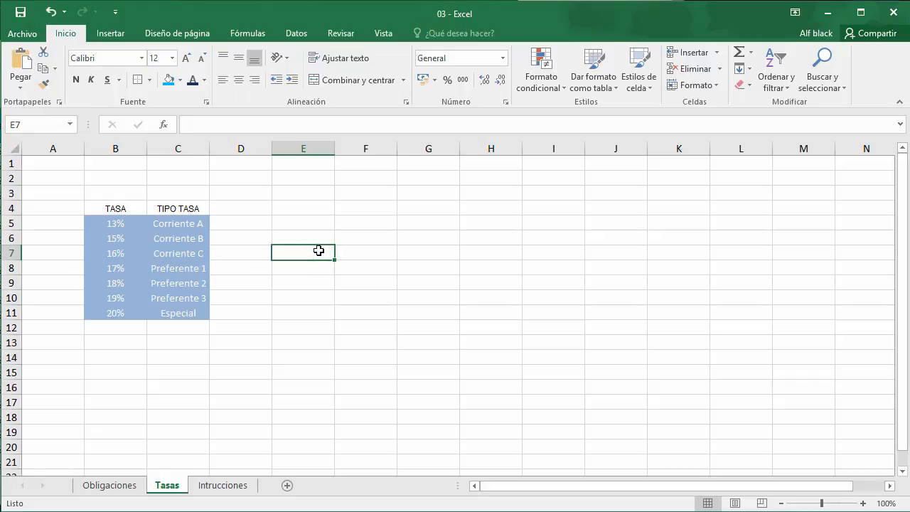
# Read instruction e) on Intrucciones, then start a BUSCARV formula in H6 of Obligaciones with G6 as the lookup value.
pyautogui.click(222, 486)
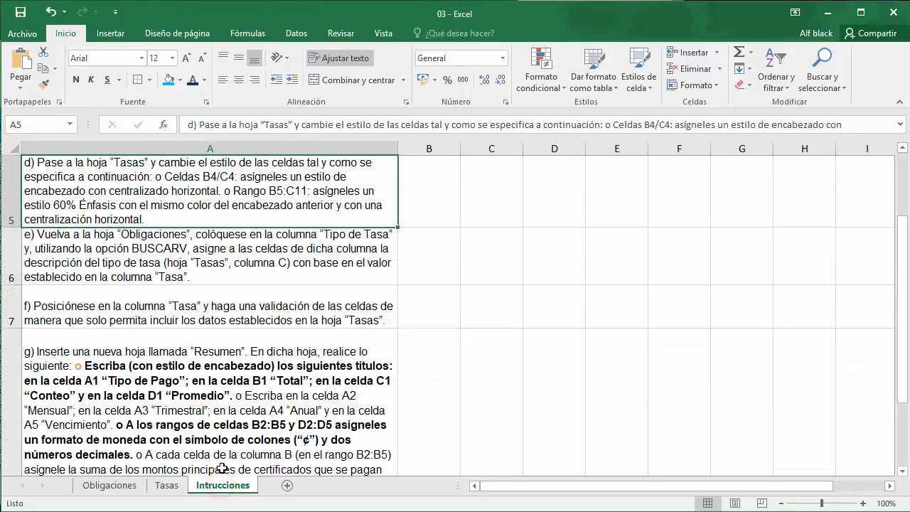
pyautogui.press('Down')
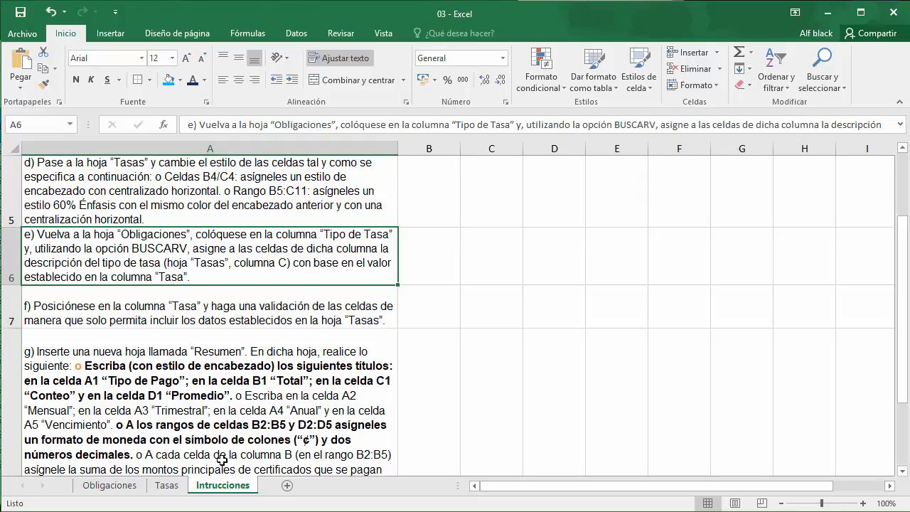
pyautogui.click(133, 489)
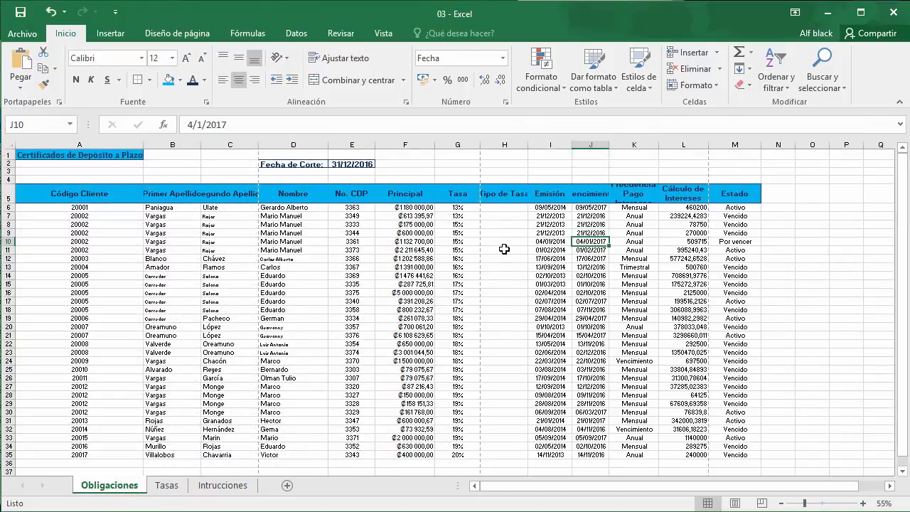
pyautogui.click(498, 208)
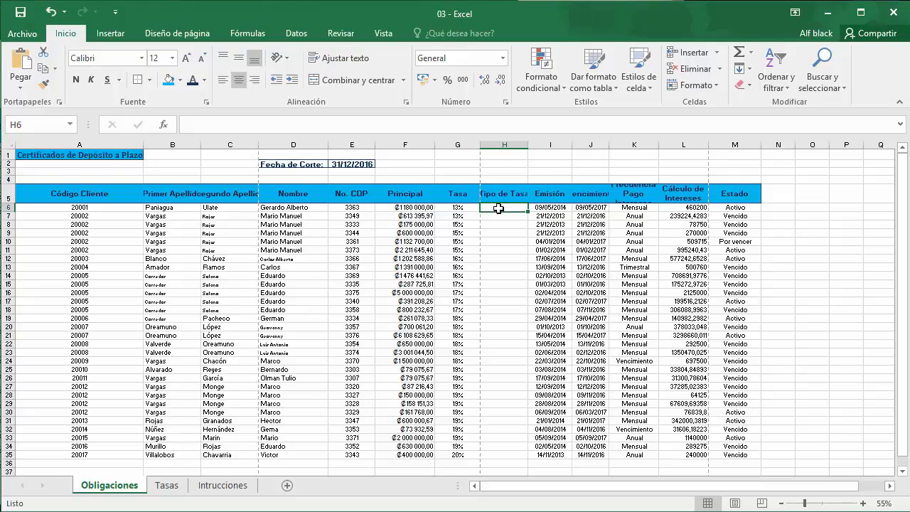
pyautogui.write('=')
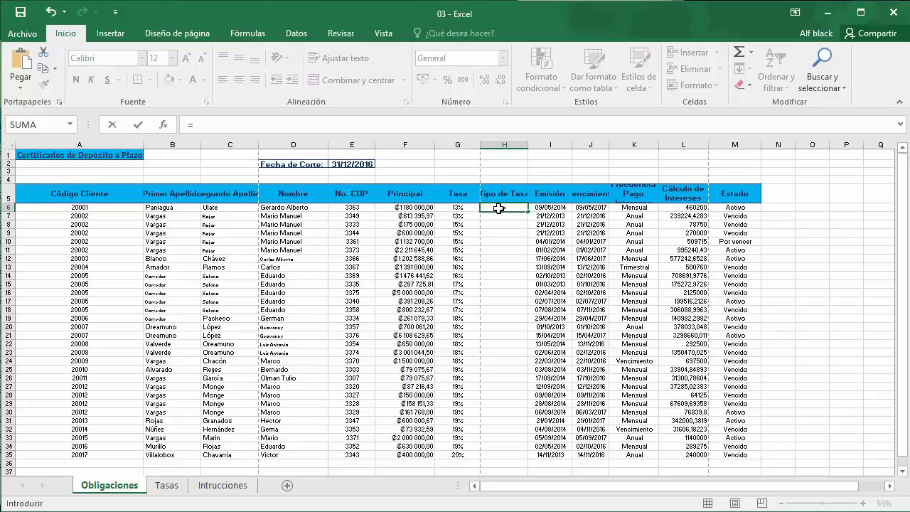
pyautogui.write('bus')
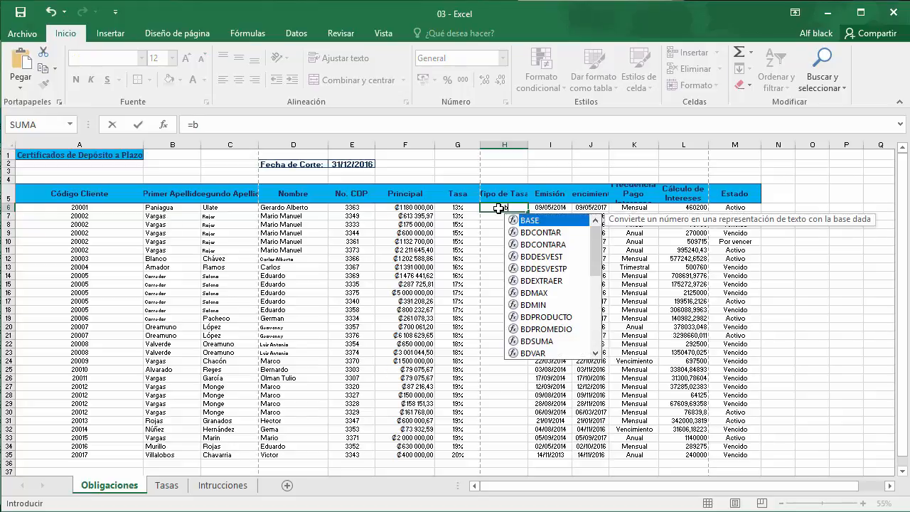
pyautogui.press('Down')
pyautogui.press('Down')
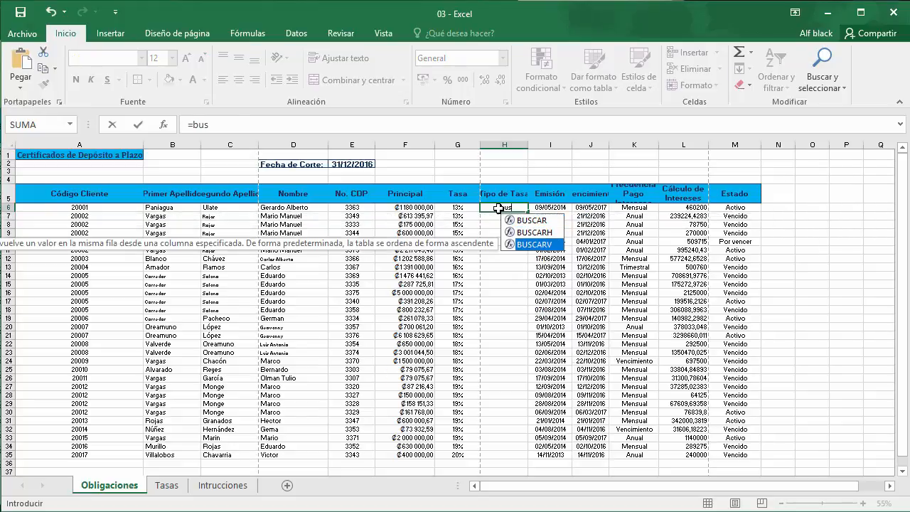
pyautogui.press('Tab')
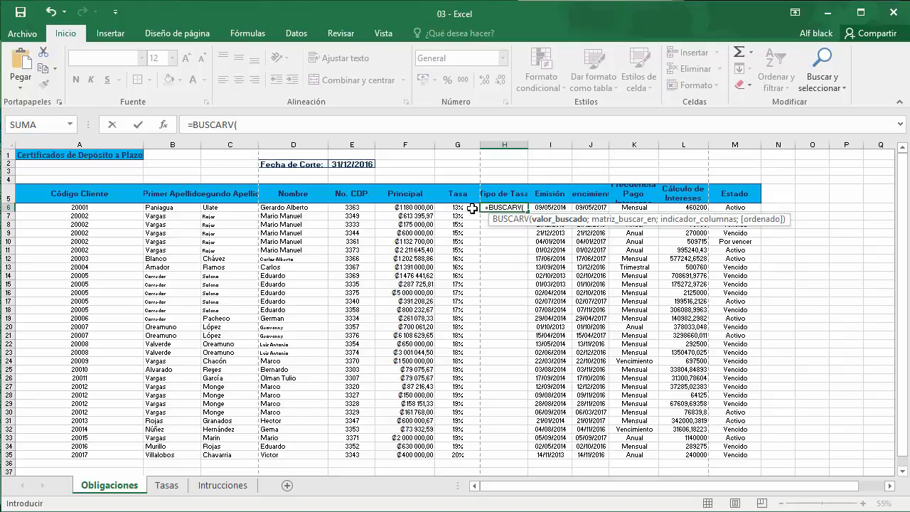
pyautogui.click(470, 207)
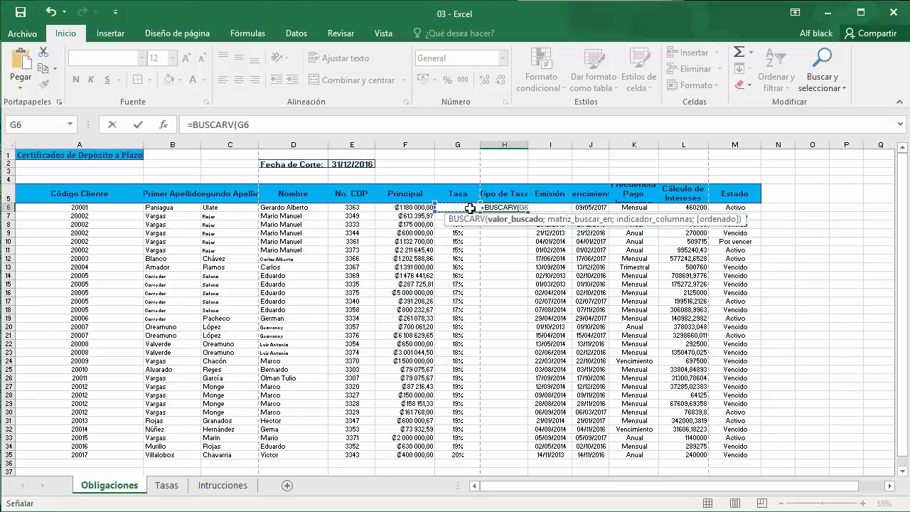
pyautogui.write(';')
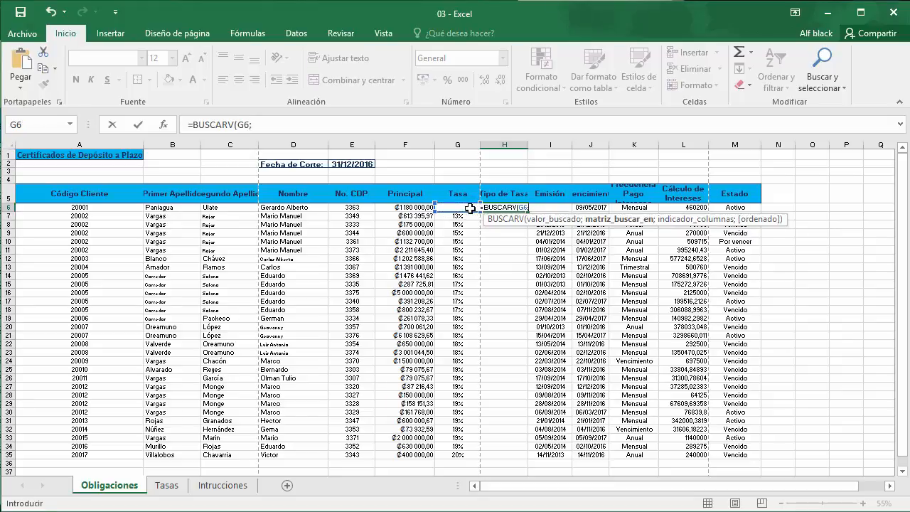
# Complete the BUSCARV in H6 with Tasas!B5:C11 as the table, column 2 and FALSO for an exact match.
pyautogui.click(172, 484)
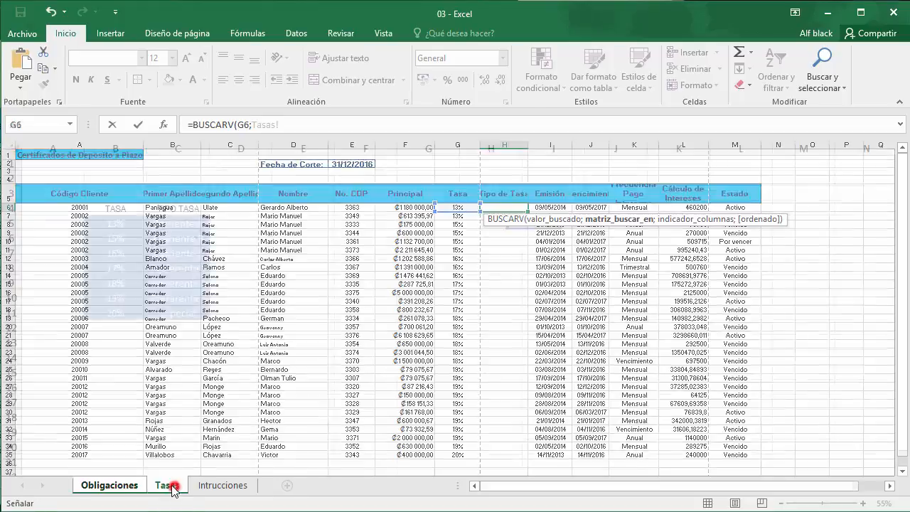
pyautogui.moveTo(114, 220); pyautogui.dragTo(170, 311)
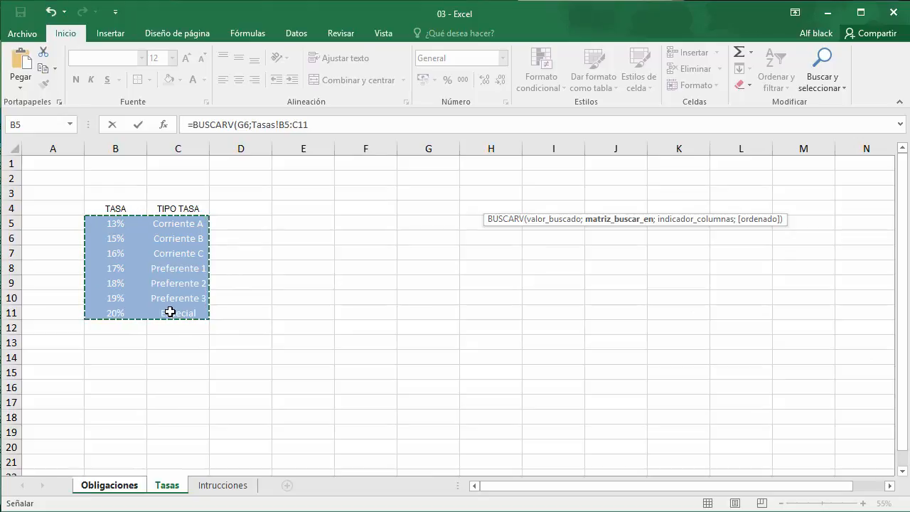
pyautogui.write(';')
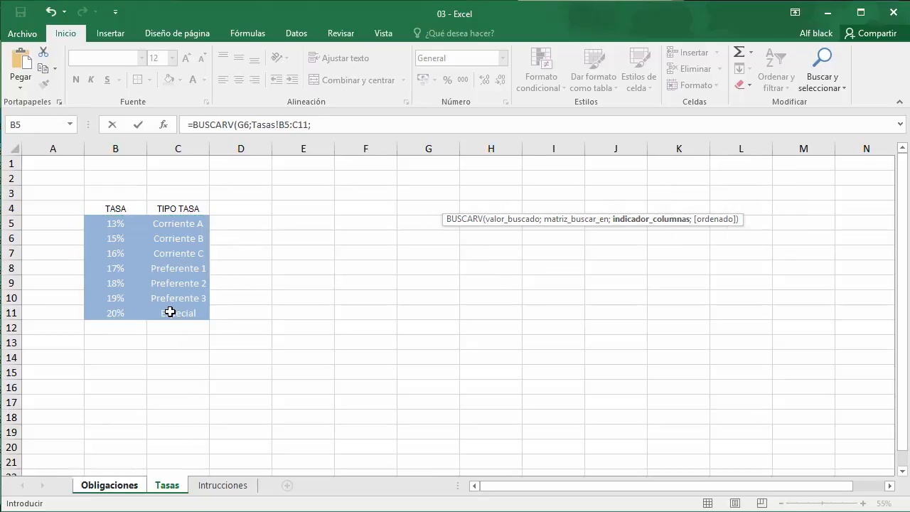
pyautogui.write('2')
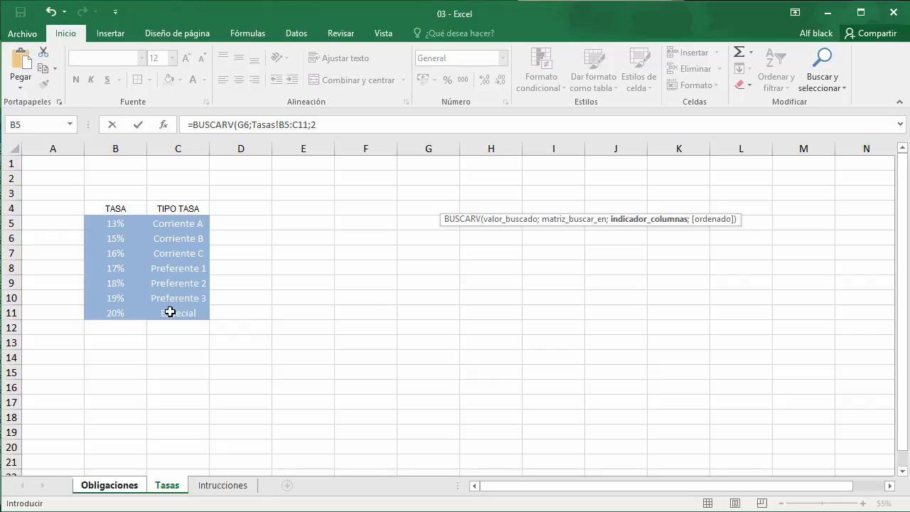
pyautogui.write(';')
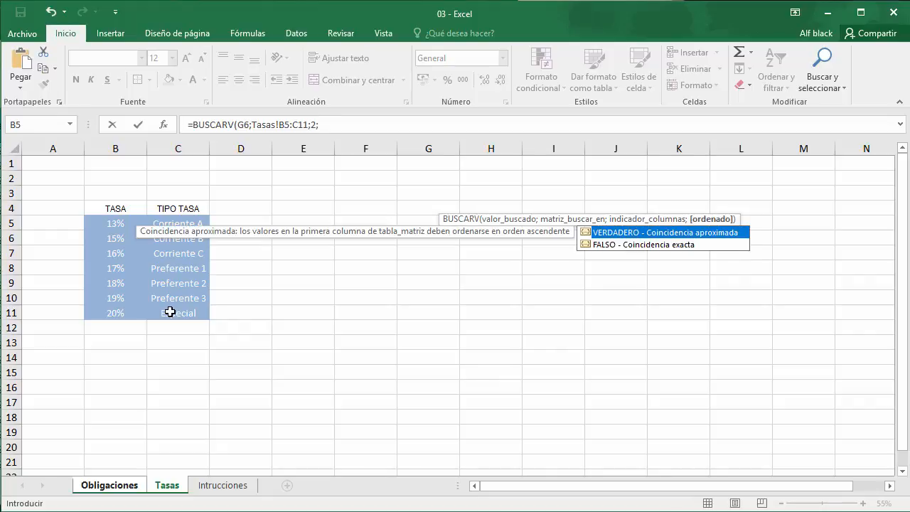
pyautogui.press('Down')
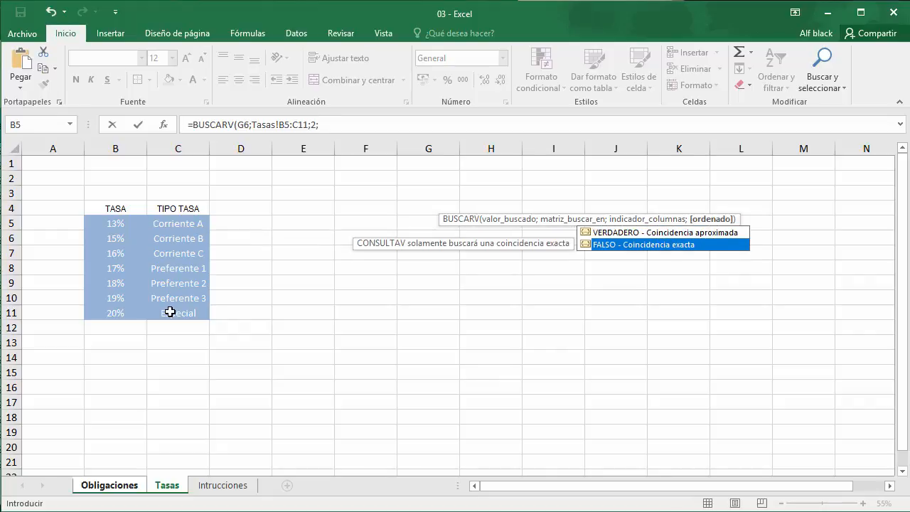
pyautogui.press('Tab')
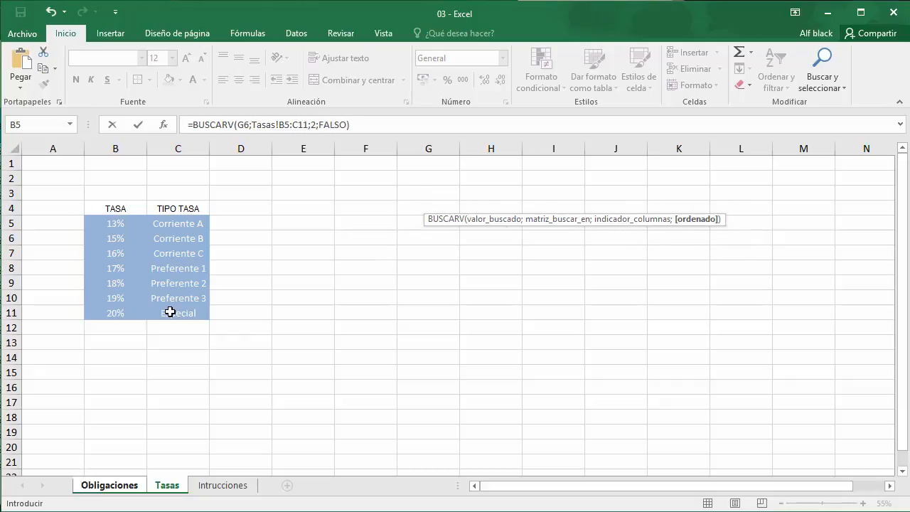
pyautogui.press('Return')
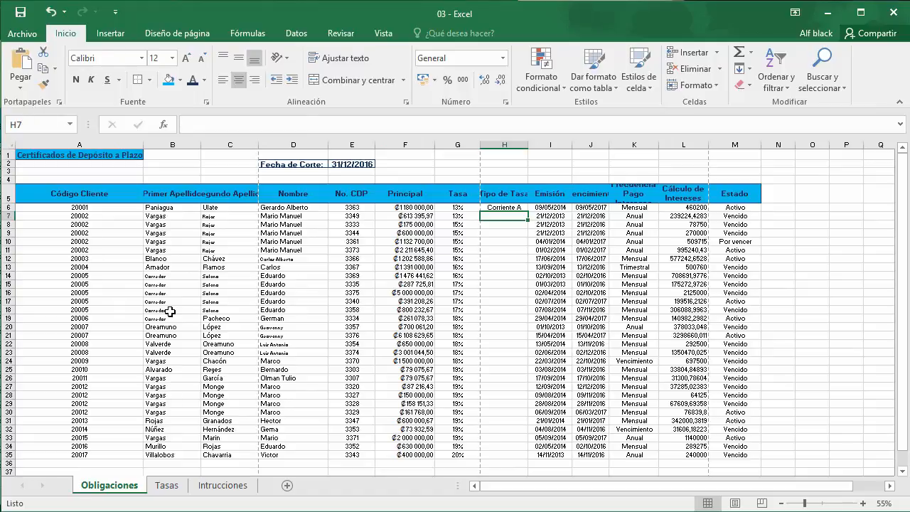
# Make the H6 formula's table range absolute as Tasas!$B$5:$C$11 and fill it down the Tipo de Tasa column to H35.
pyautogui.click(507, 208)
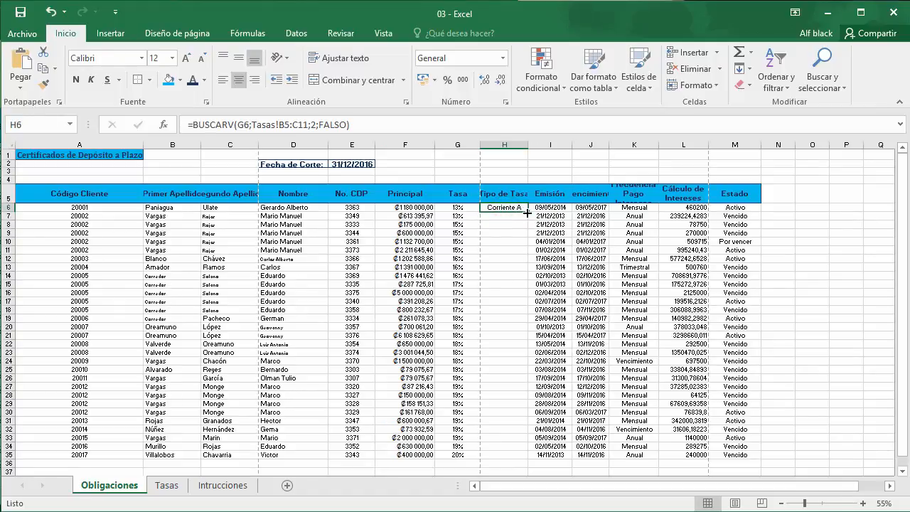
pyautogui.click(284, 127)
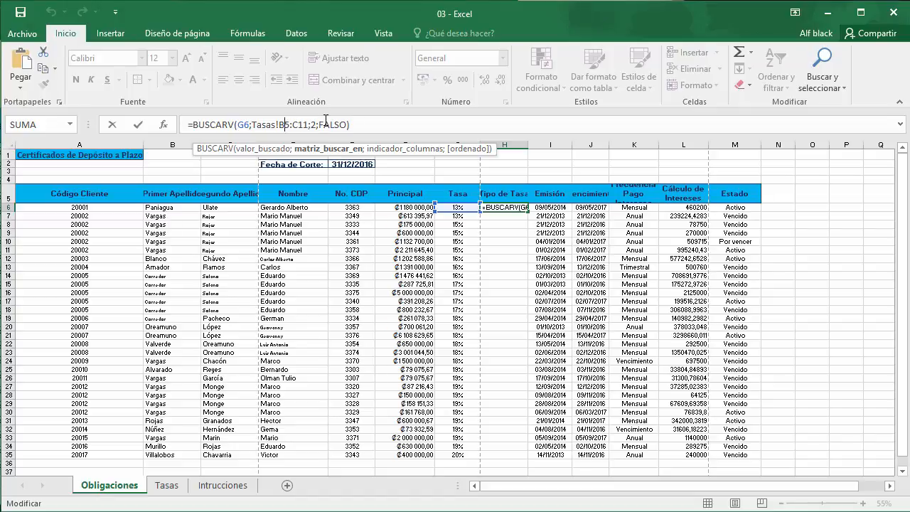
pyautogui.press('F4')
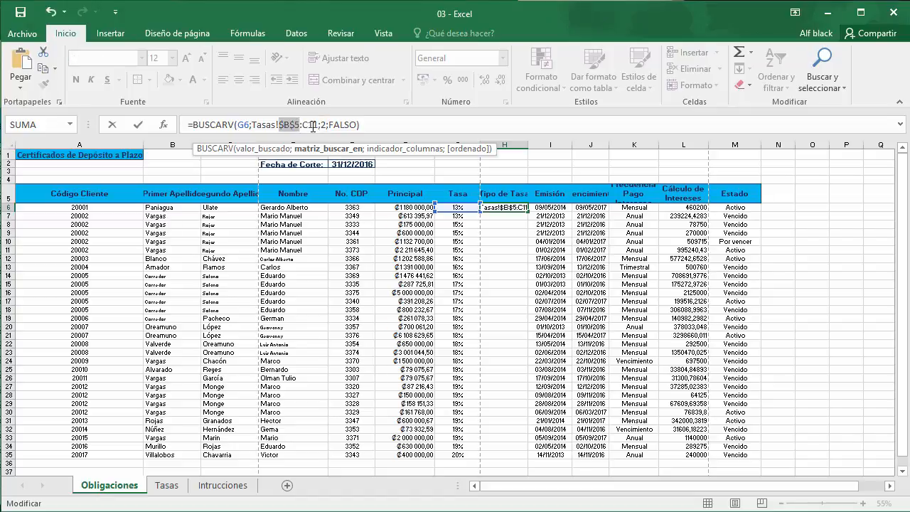
pyautogui.doubleClick(311, 126)
pyautogui.press('F4')
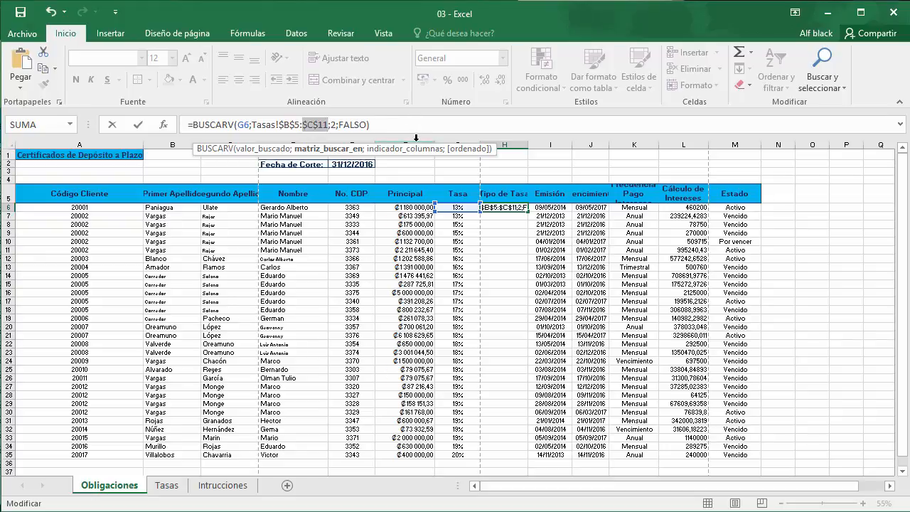
pyautogui.press('Return')
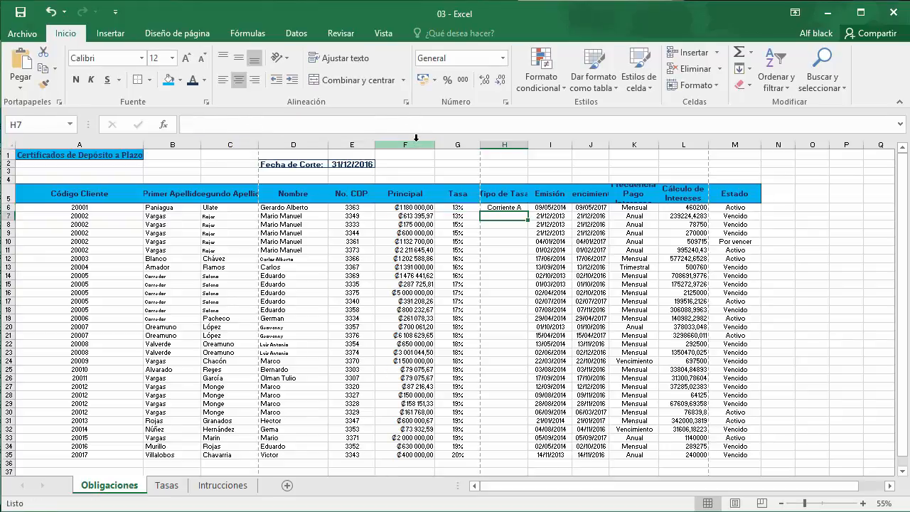
pyautogui.click(518, 206)
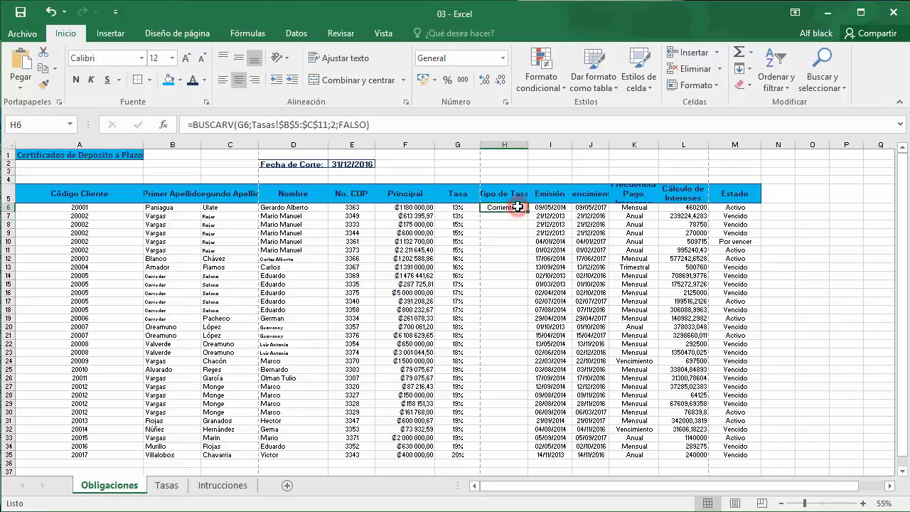
pyautogui.doubleClick(527, 211)
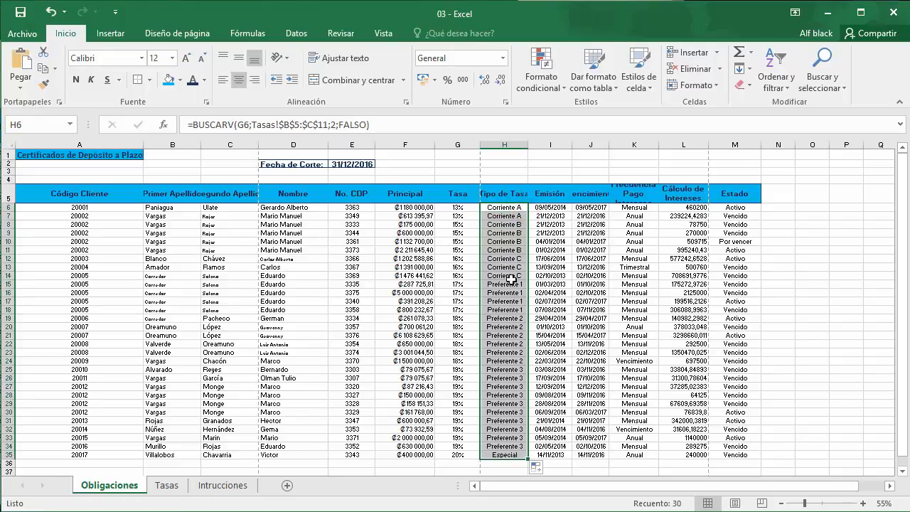
# Read instruction f) on Intrucciones, then open data validation for the Tasa cells G6:G35 on Obligaciones.
pyautogui.click(223, 485)
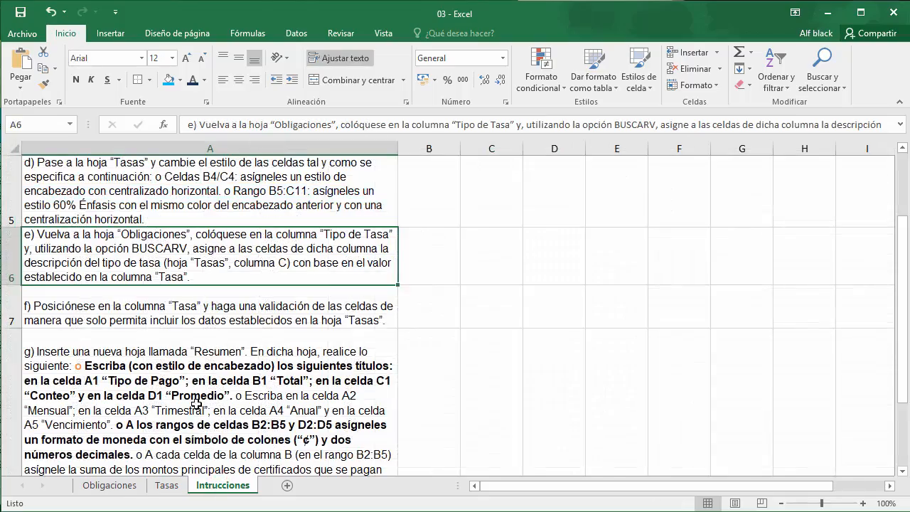
pyautogui.click(193, 311)
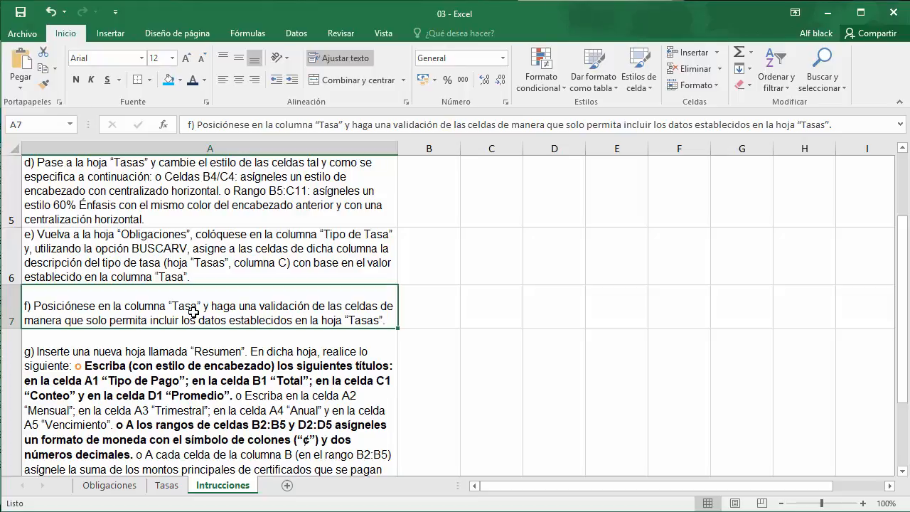
pyautogui.click(128, 488)
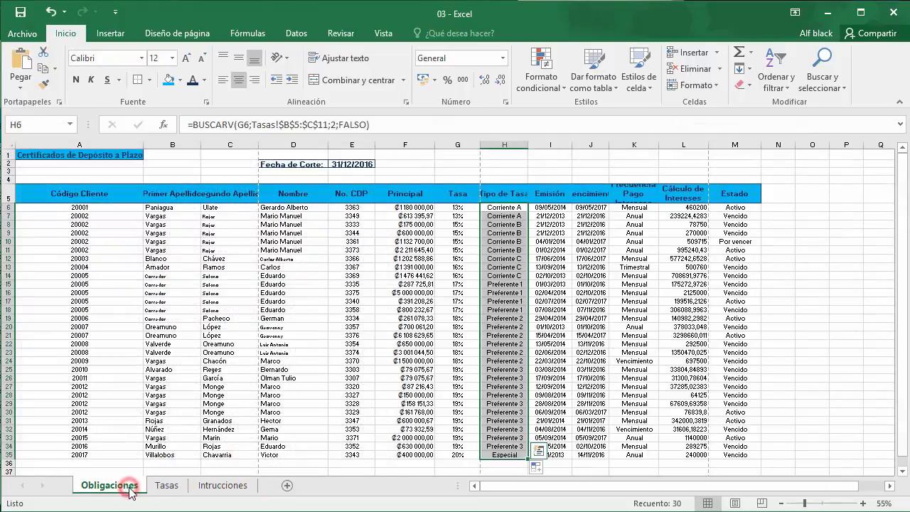
pyautogui.moveTo(466, 207); pyautogui.dragTo(469, 456)
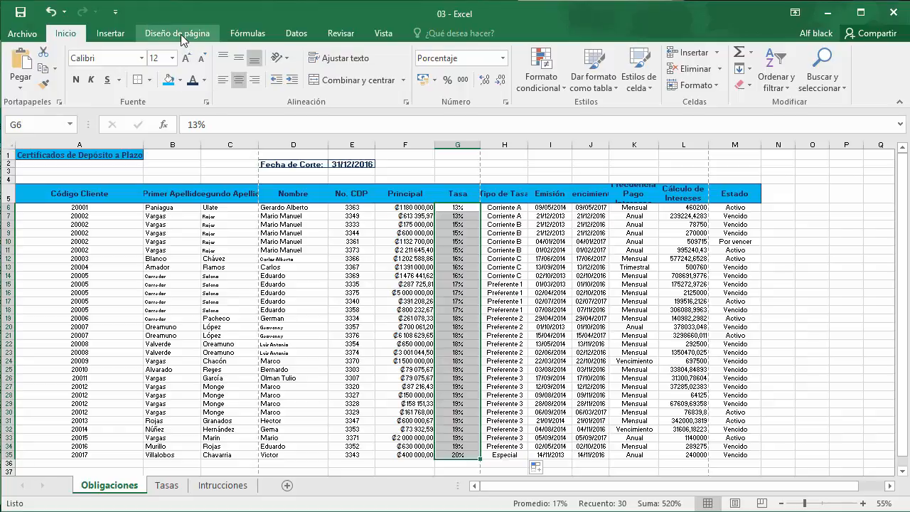
pyautogui.click(298, 32)
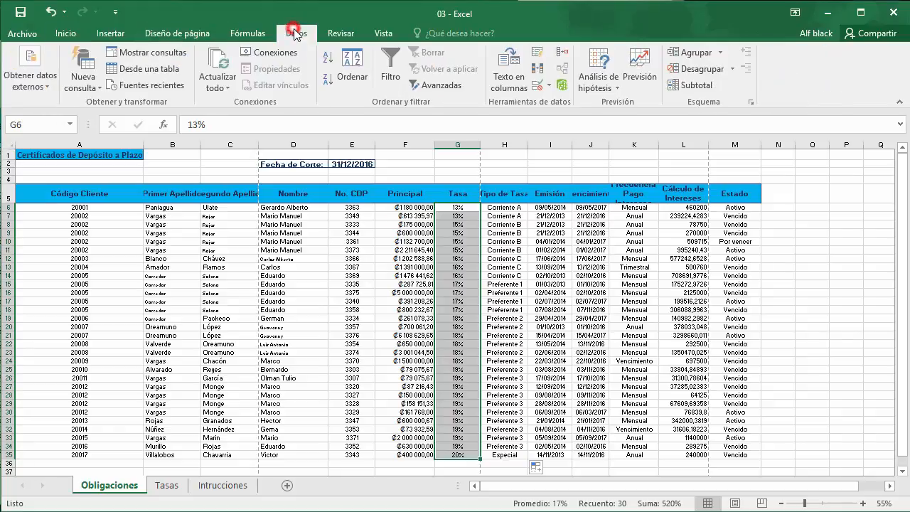
pyautogui.click(538, 86)
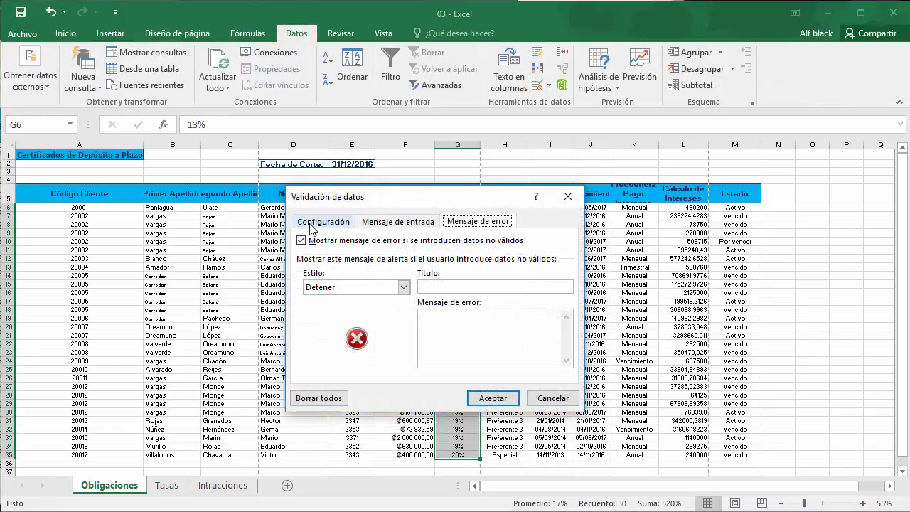
# Restrict the Tasa cells to a list whose source is =Tasas!$B$5:$B$11, with an in-cell dropdown.
pyautogui.click(362, 287)
pyautogui.click(362, 294)
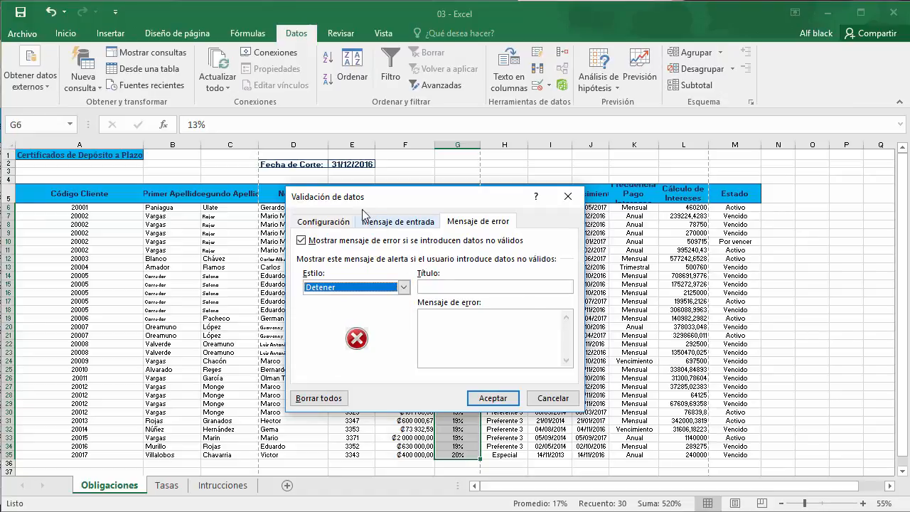
pyautogui.click(324, 220)
pyautogui.click(384, 268)
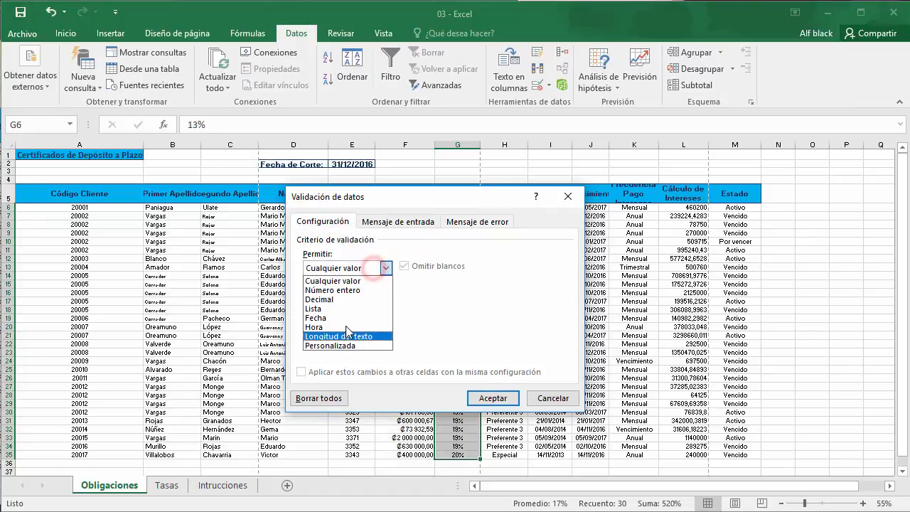
pyautogui.click(347, 308)
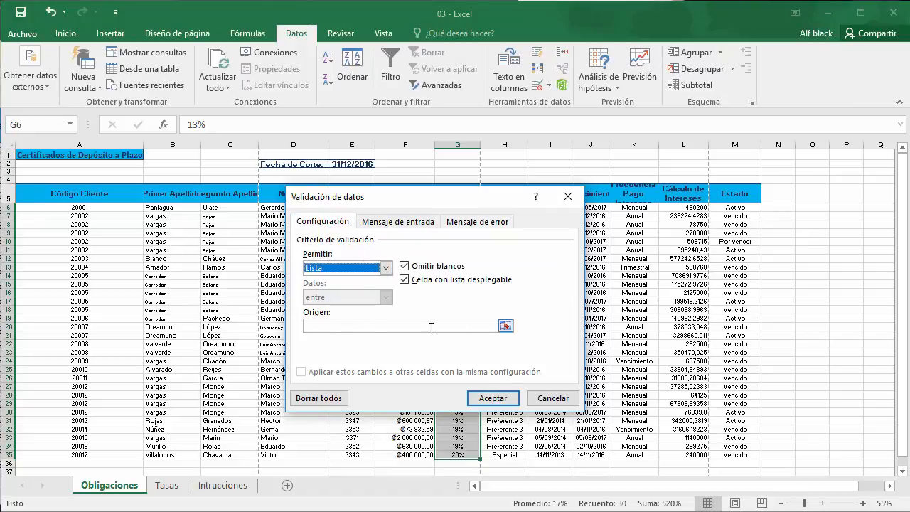
pyautogui.click(506, 326)
pyautogui.click(168, 485)
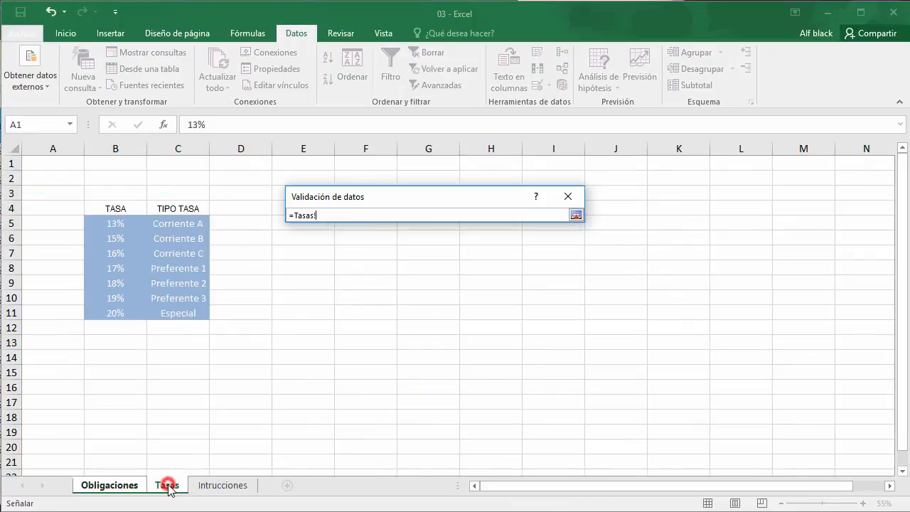
pyautogui.moveTo(114, 223); pyautogui.dragTo(117, 312)
pyautogui.click(575, 215)
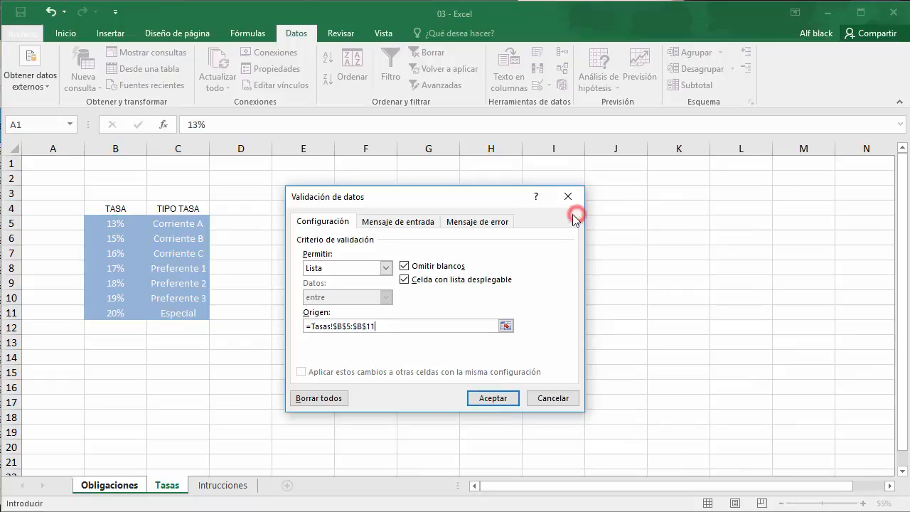
# Give the validation an error alert titled "Error" with the message "Tasa incorrecta verifique valor" and apply it.
pyautogui.click(485, 221)
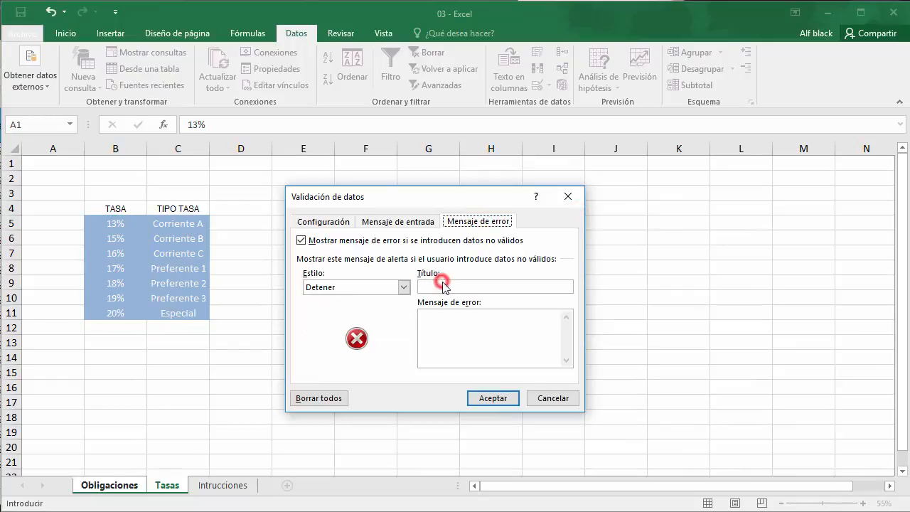
pyautogui.click(443, 285)
pyautogui.write('E')
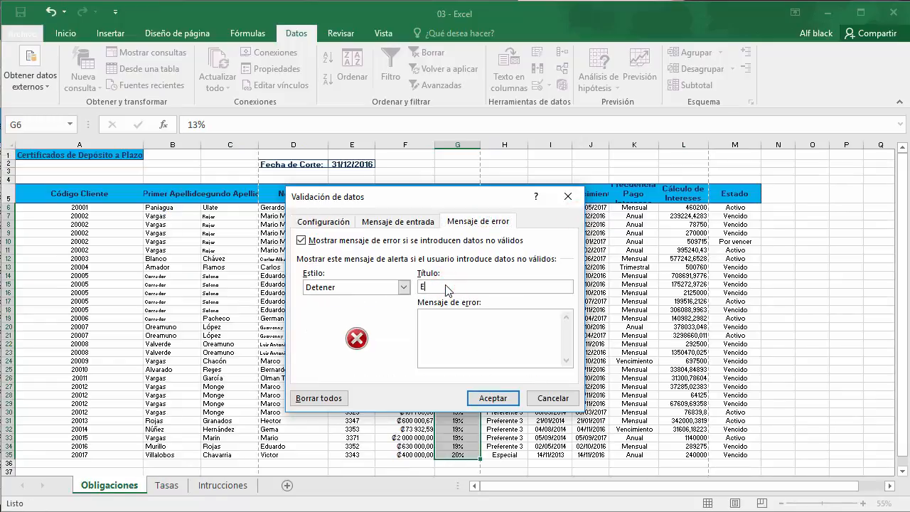
pyautogui.write('rror')
pyautogui.write('Tasa ')
pyautogui.write('incorrecta ')
pyautogui.write('conseu')
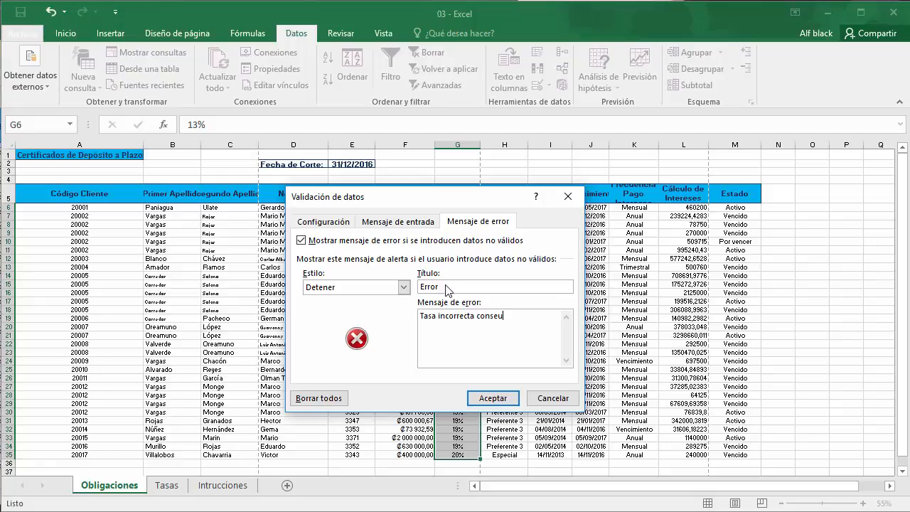
pyautogui.press('BackSpace')
pyautogui.press('BackSpace')
pyautogui.press('BackSpace')
pyautogui.press('BackSpace')
pyautogui.press('BackSpace')
pyautogui.press('BackSpace')
pyautogui.write('verifique valor')
pyautogui.press('Return')
pyautogui.click(492, 398)
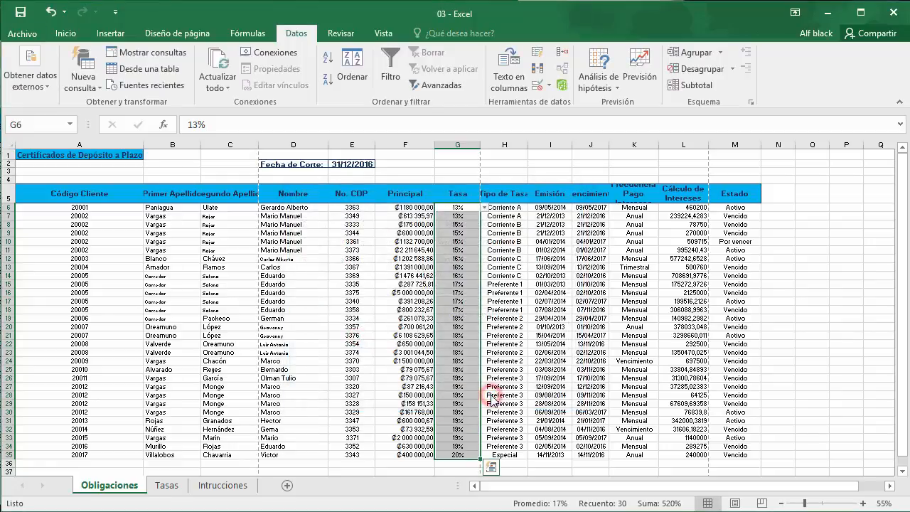
# Check several Tasa cells for the validation dropdown and read instruction g) on Intrucciones.
pyautogui.click(459, 249)
pyautogui.click(458, 301)
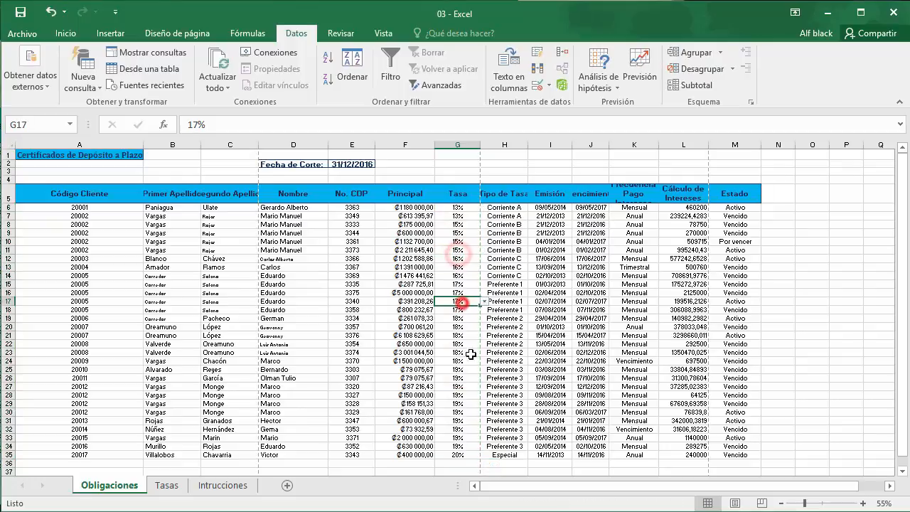
pyautogui.click(469, 369)
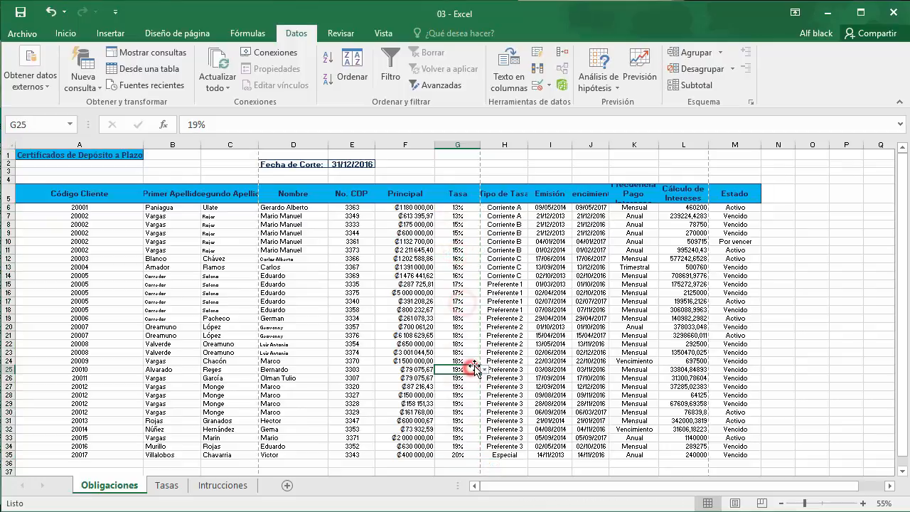
pyautogui.click(216, 486)
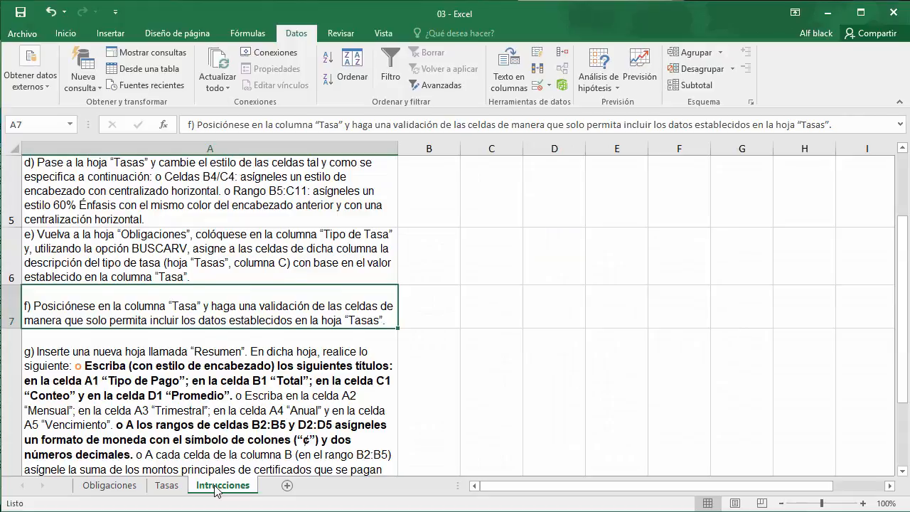
pyautogui.press('Down')
pyautogui.scroll(-3, 278, 329)
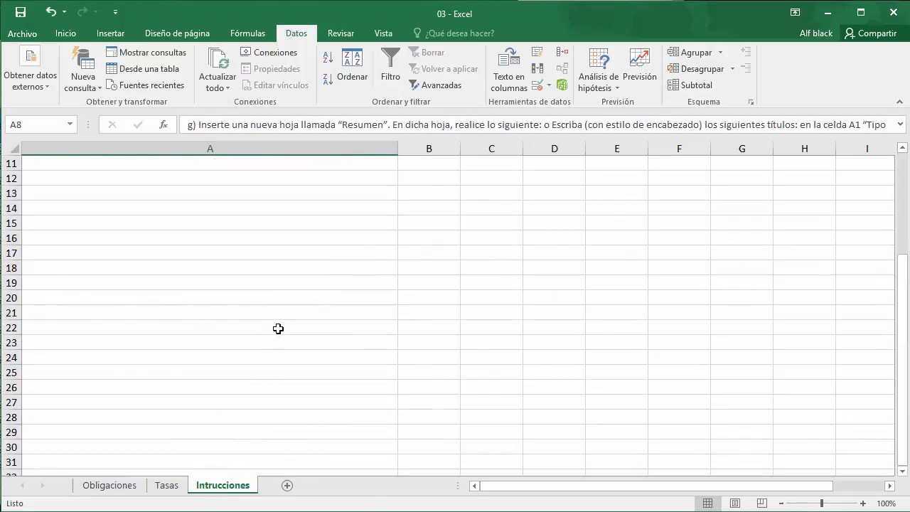
pyautogui.scroll(3, 279, 329)
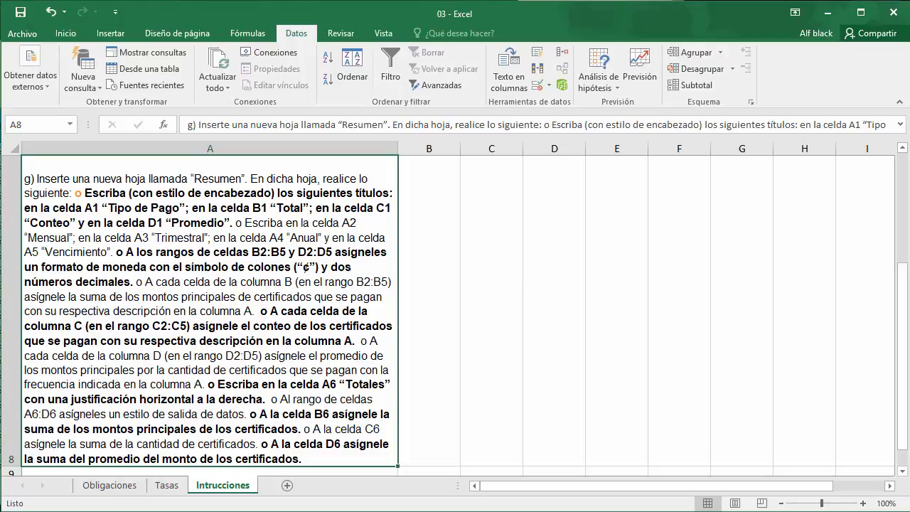
# Add a new sheet named "Resumen" and place it between Tasas and Intrucciones.
pyautogui.click(286, 487)
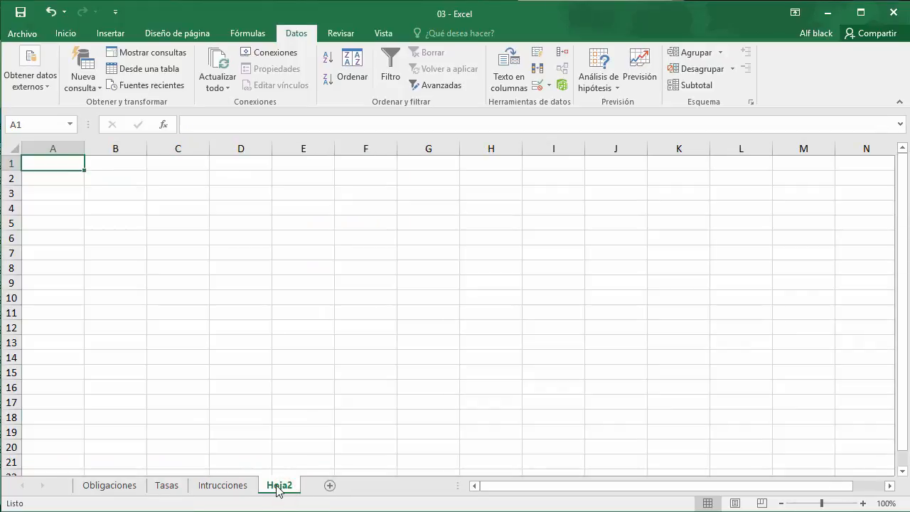
pyautogui.doubleClick(278, 486)
pyautogui.write('Resumen')
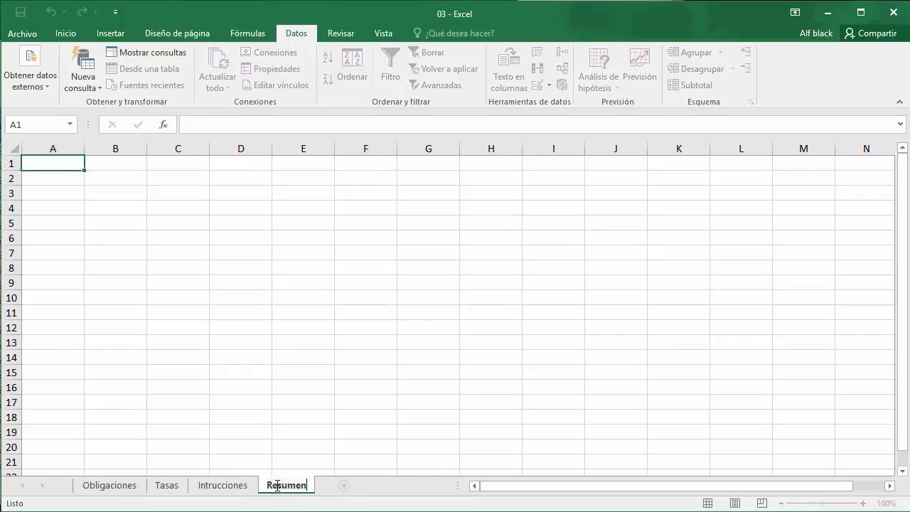
pyautogui.press('Return')
pyautogui.moveTo(277, 485); pyautogui.dragTo(219, 488)
# Review instruction g) on Intrucciones and apply the first Encabezado heading style to cells A1:D1 of Resumen.
pyautogui.click(261, 491)
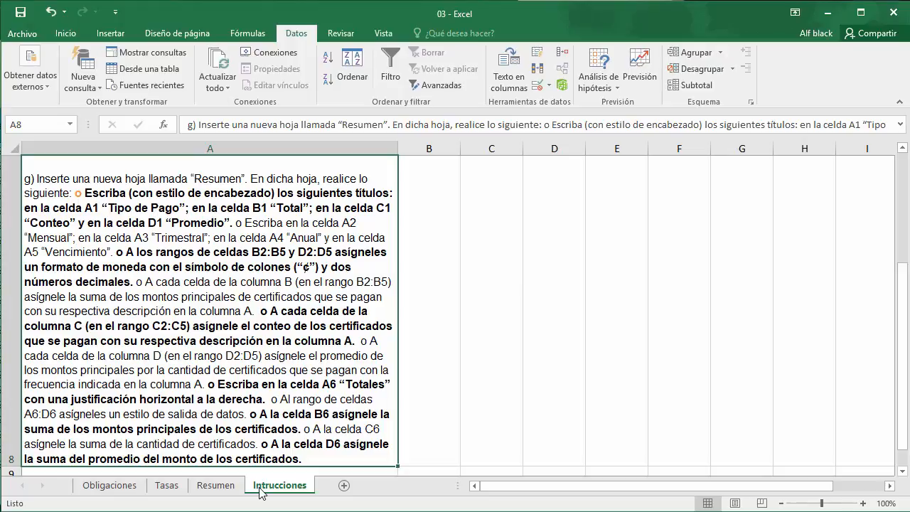
pyautogui.click(221, 487)
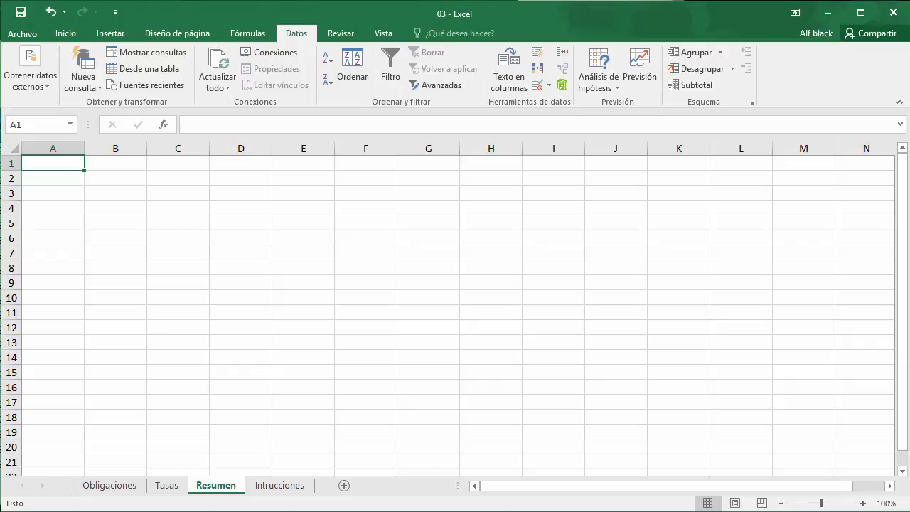
pyautogui.moveTo(63, 163); pyautogui.dragTo(249, 163)
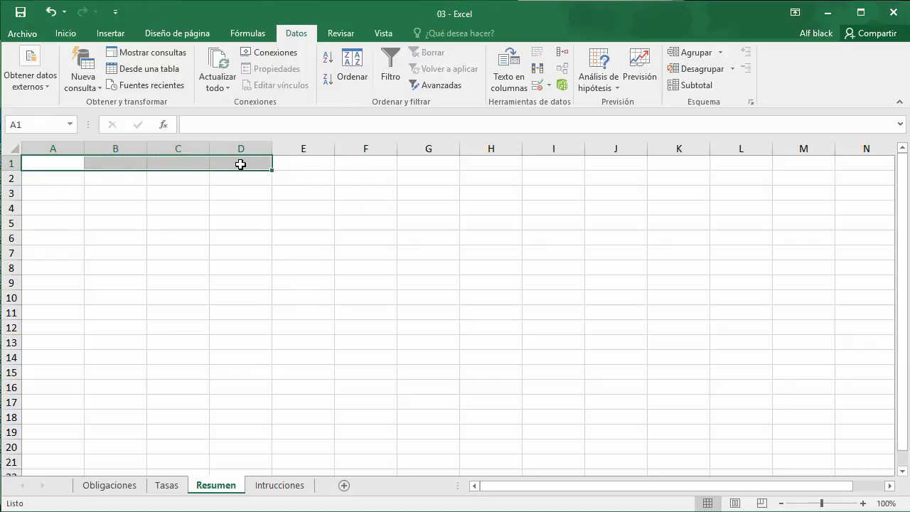
pyautogui.click(62, 31)
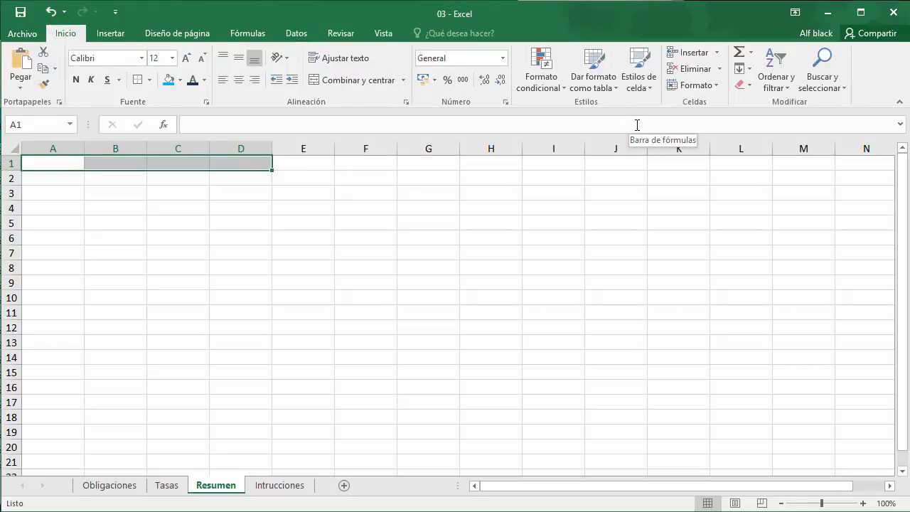
pyautogui.click(649, 90)
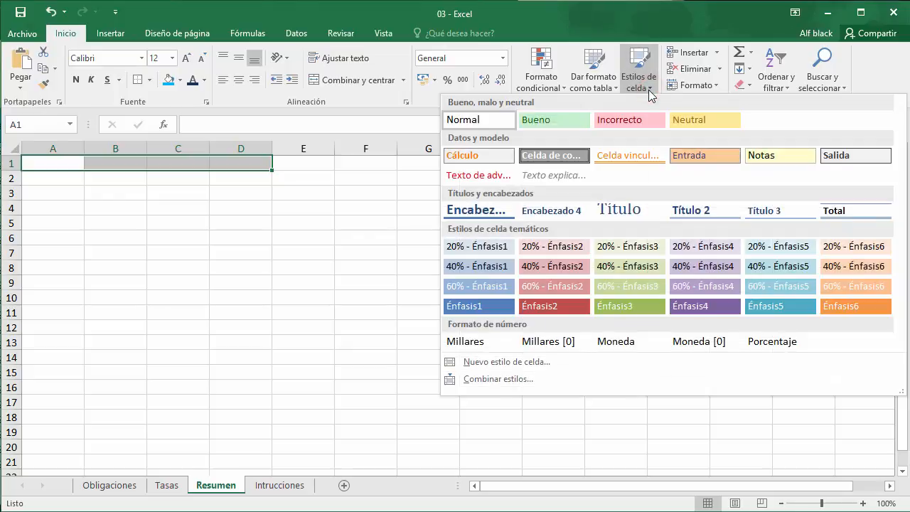
pyautogui.click(489, 214)
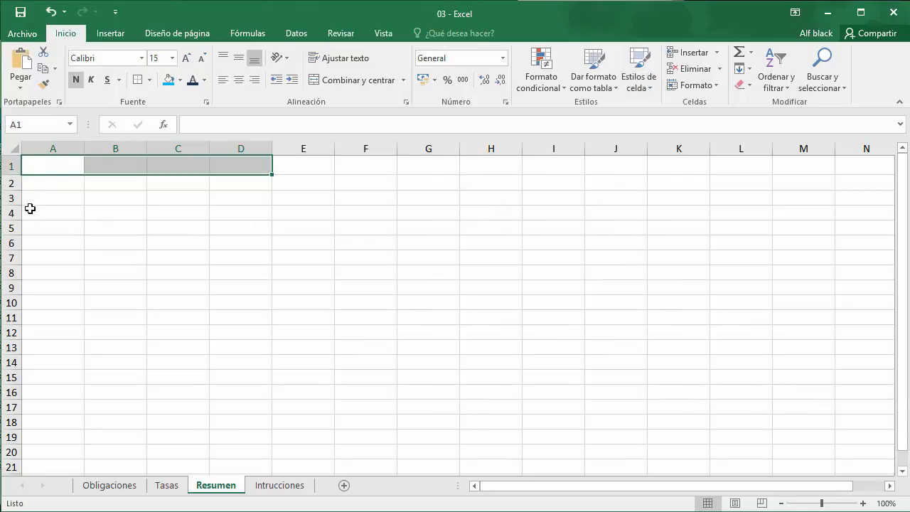
# Enter the title "Tipo de pago" in cell A1 of Resumen.
pyautogui.click(61, 166)
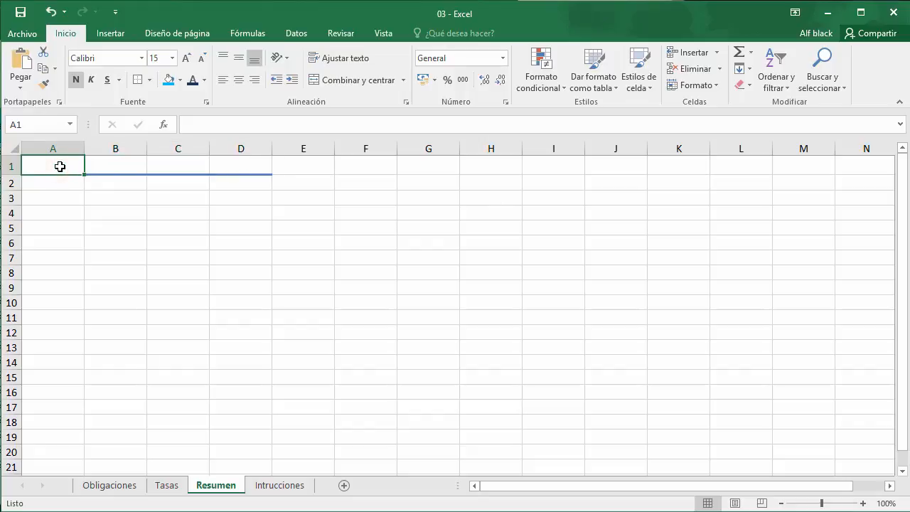
pyautogui.write('TI')
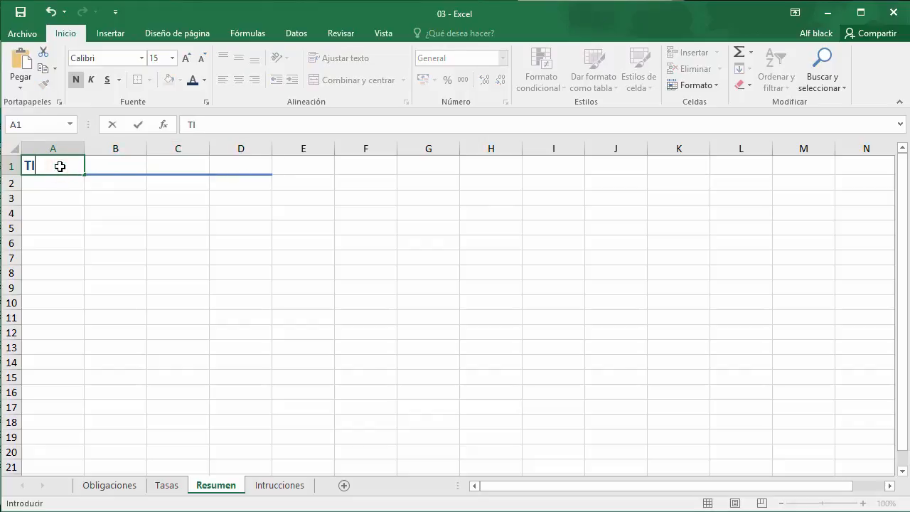
pyautogui.write('po de pago')
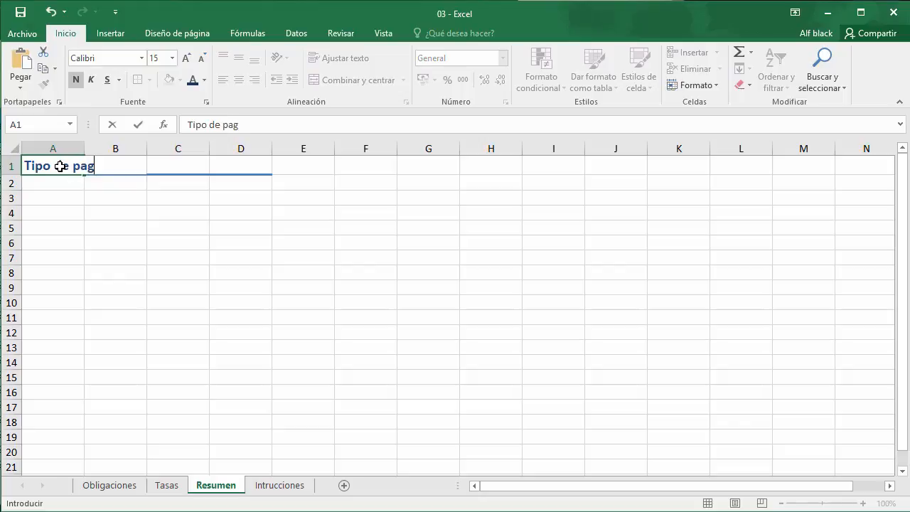
pyautogui.hotkey('ctrl', 'Return')
pyautogui.press('Tab')
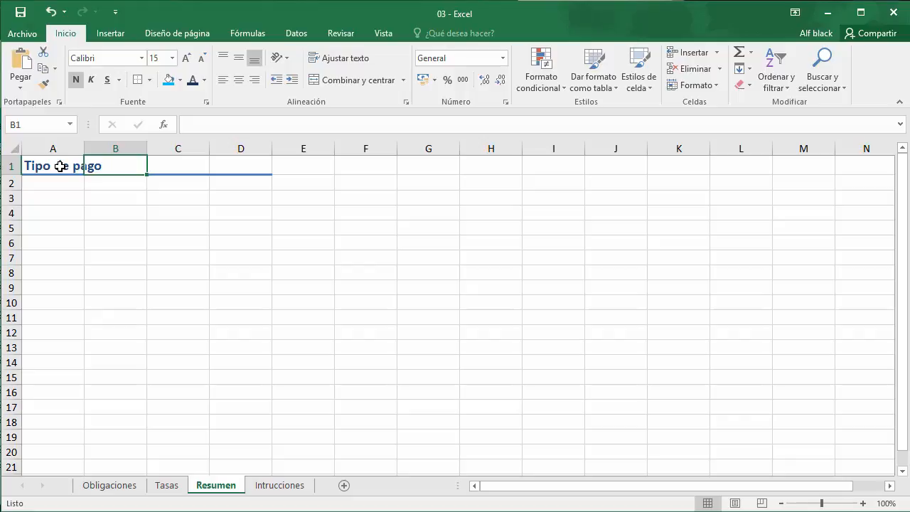
# Enter the titles "Total" in B1, "Conteo" in C1 and "Promedio" in D1.
pyautogui.write('total')
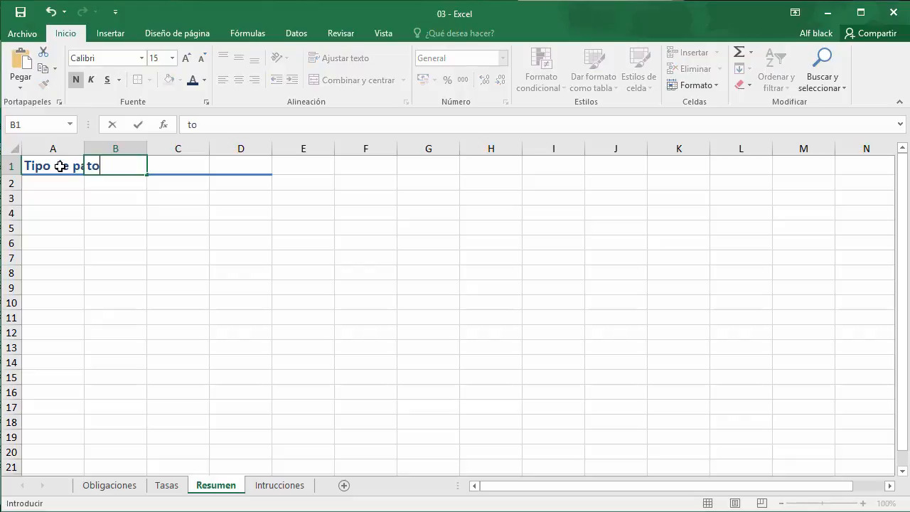
pyautogui.press('BackSpace')
pyautogui.press('BackSpace')
pyautogui.press('BackSpace')
pyautogui.press('BackSpace')
pyautogui.press('BackSpace')
pyautogui.write('TOta')
pyautogui.press('BackSpace')
pyautogui.press('BackSpace')
pyautogui.press('BackSpace')
pyautogui.write('otal')
pyautogui.press('Tab')
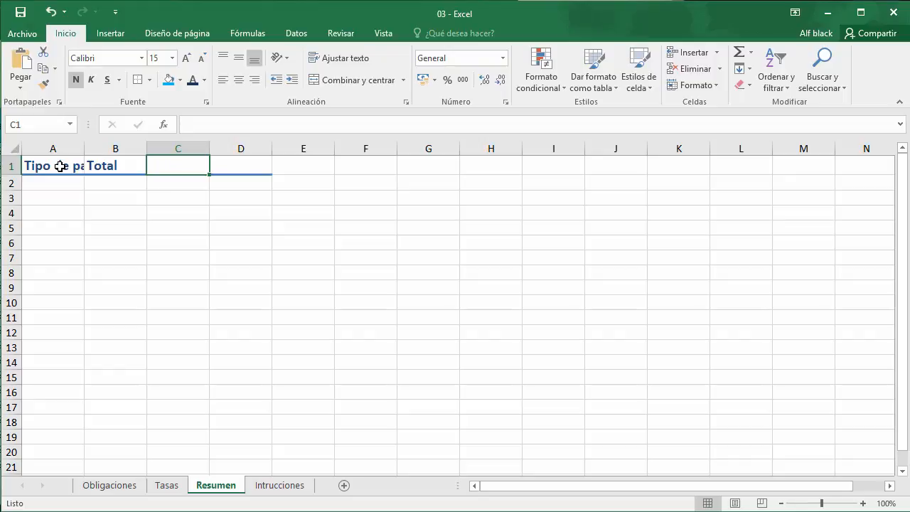
pyautogui.write('Conteo')
pyautogui.press('Tab')
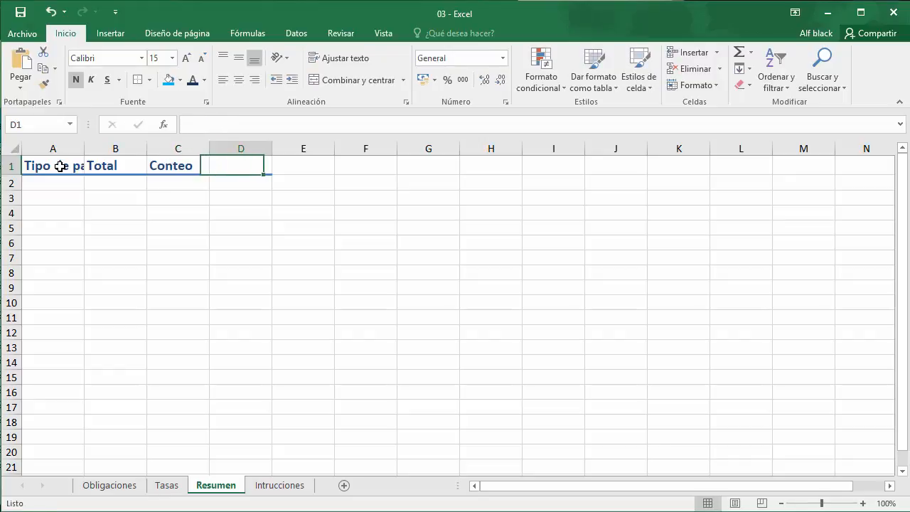
pyautogui.write('Promedio')
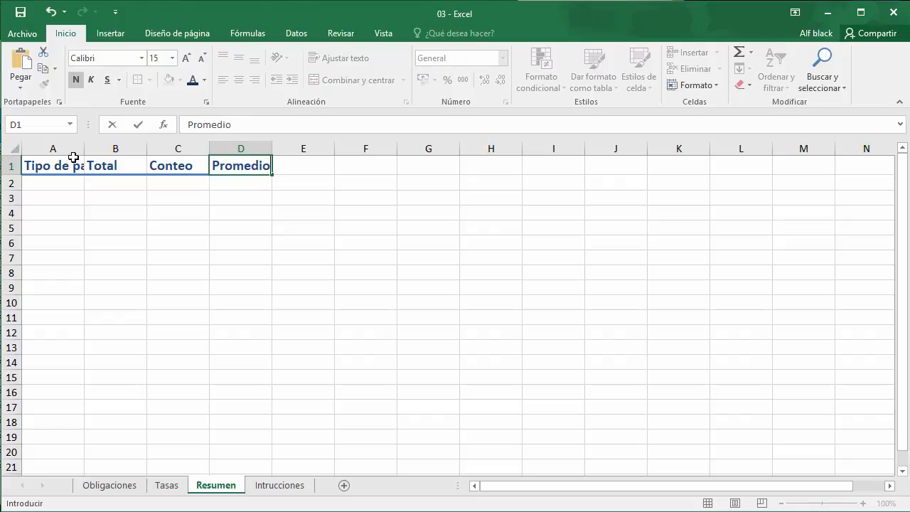
# Autofit the width of column A so the "Tipo de pago" title fits.
pyautogui.click(67, 147)
pyautogui.doubleClick(84, 148)
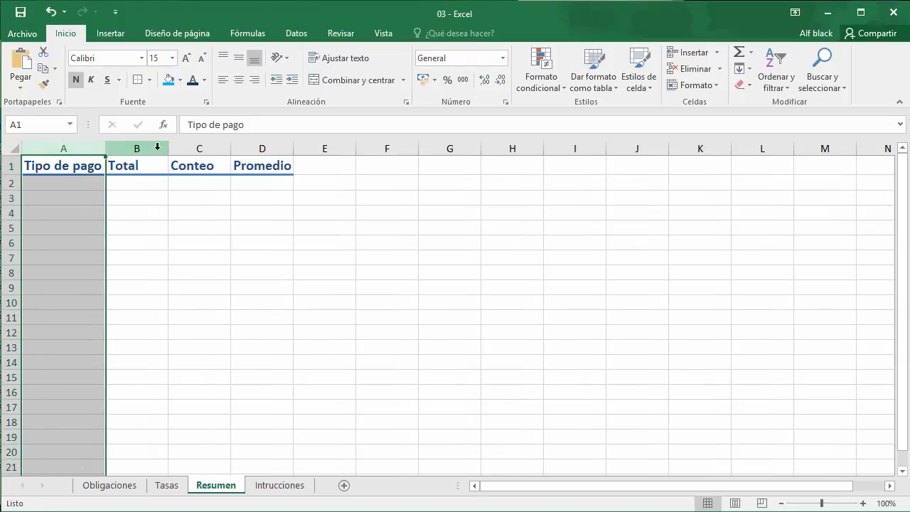
pyautogui.click(96, 273)
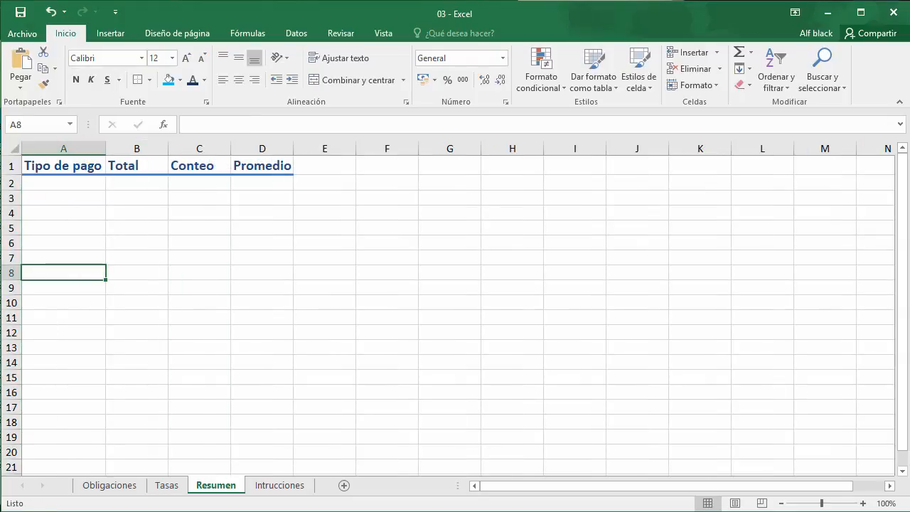
# Check the row titles required by instruction g) on Intrucciones and enter "Mensual" in cell A2 of Resumen.
pyautogui.click(268, 488)
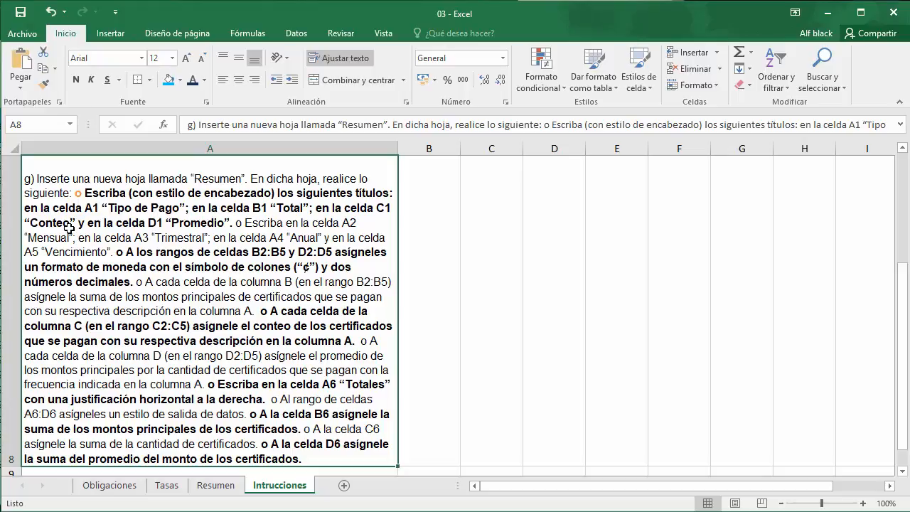
pyautogui.click(201, 486)
pyautogui.click(80, 186)
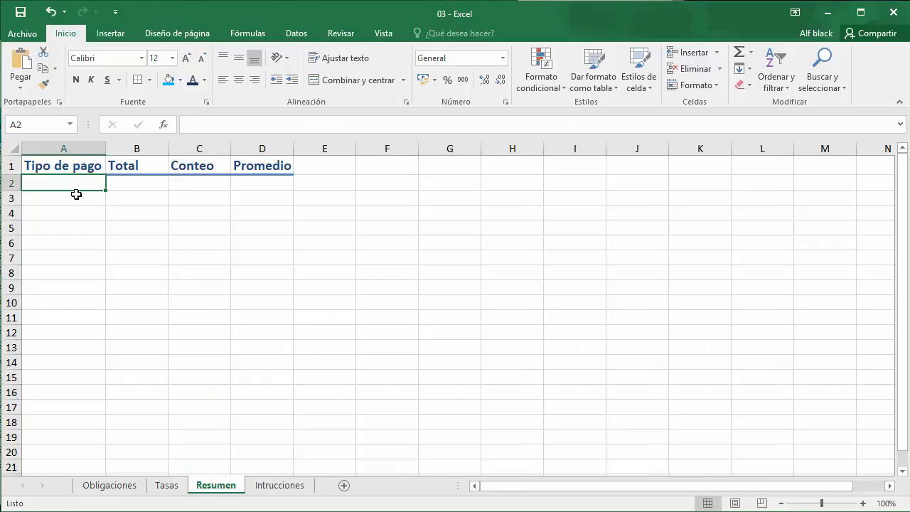
pyautogui.write('Mensu')
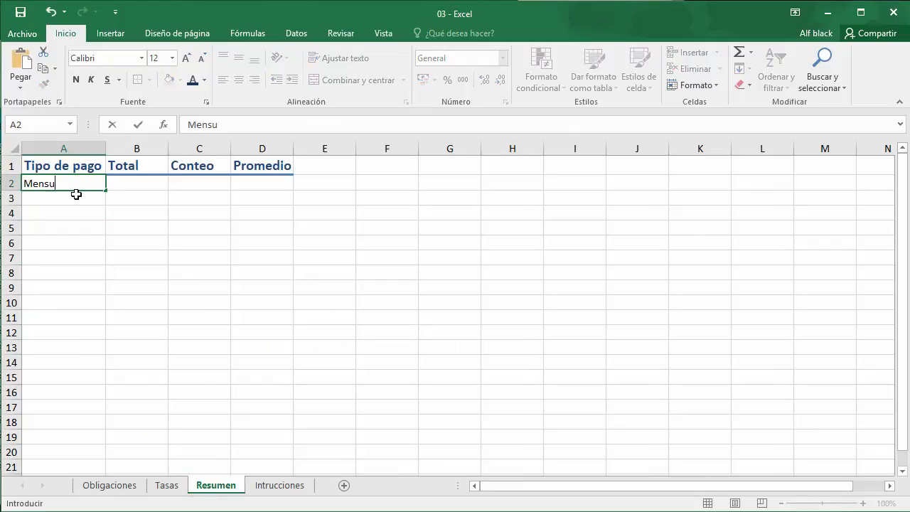
pyautogui.write('al')
pyautogui.press('Return')
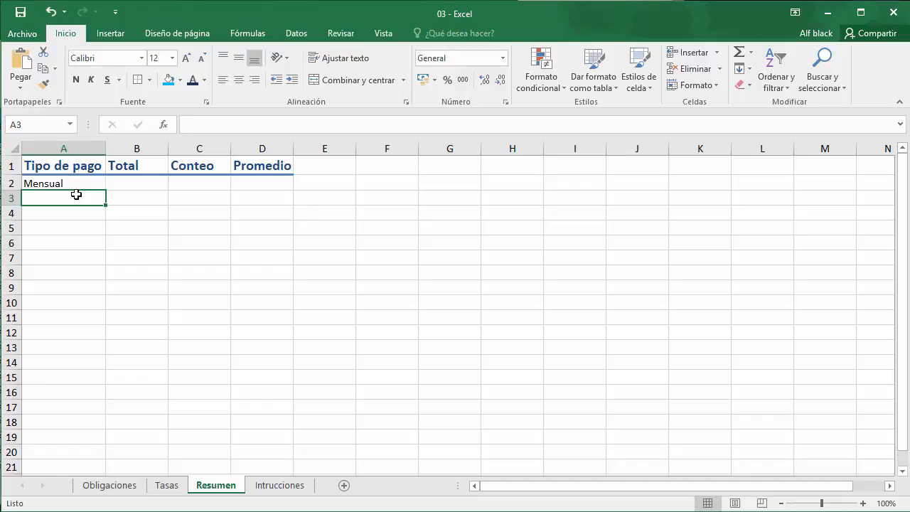
# Enter the payment types "Trimestral" in A3, "Anual" in A4 and "Vencimiento" in A5.
pyautogui.write('Trimestral')
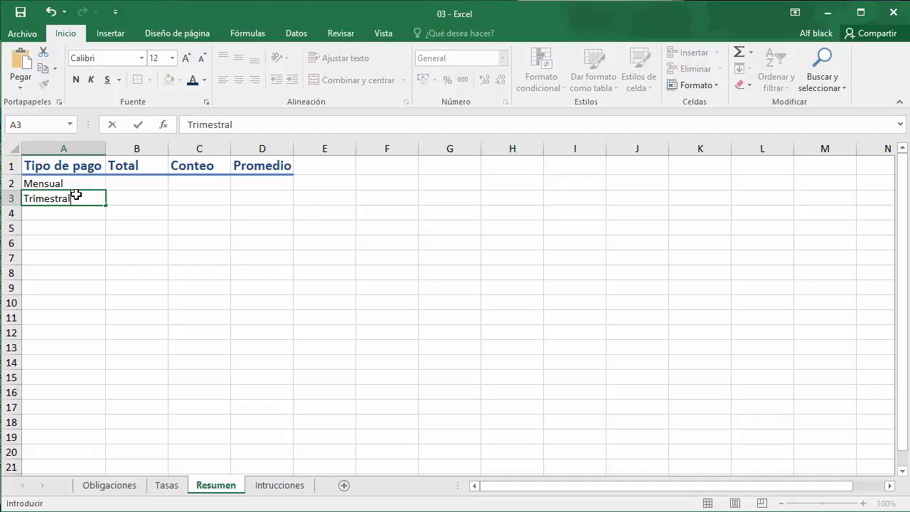
pyautogui.press('Return')
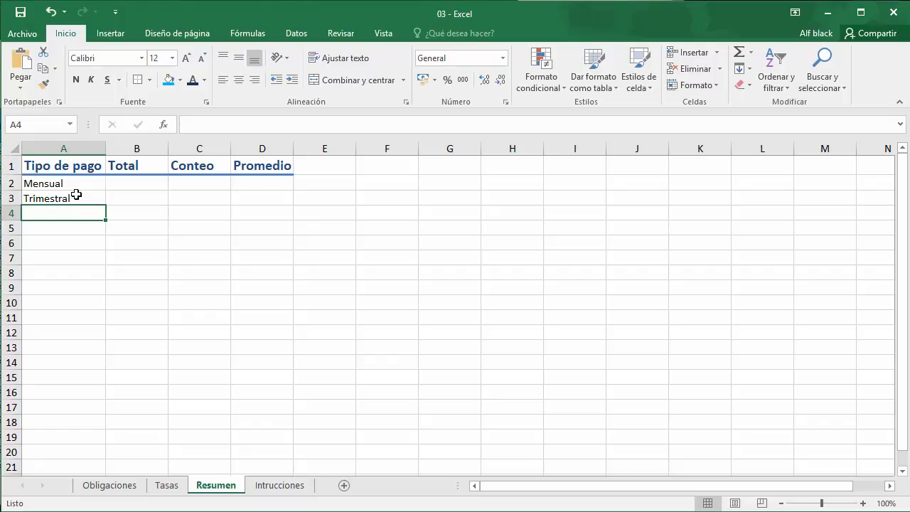
pyautogui.write('Anual')
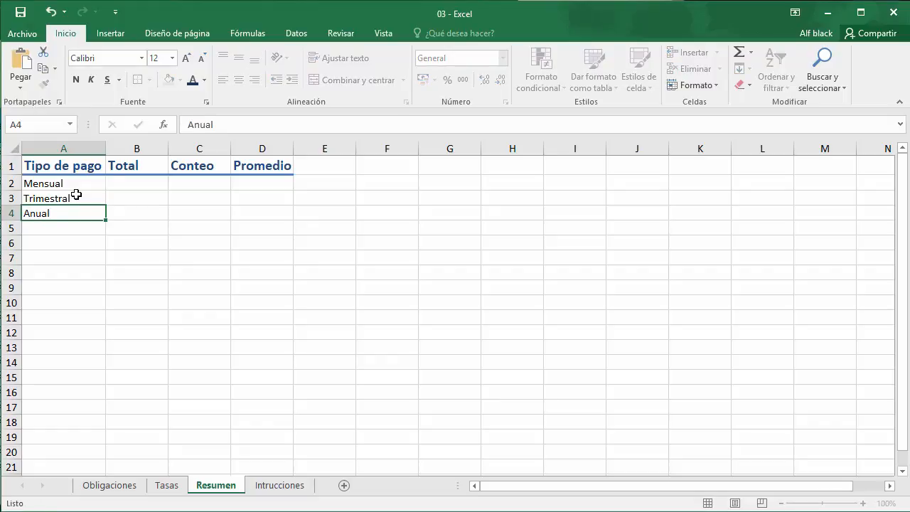
pyautogui.press('Return')
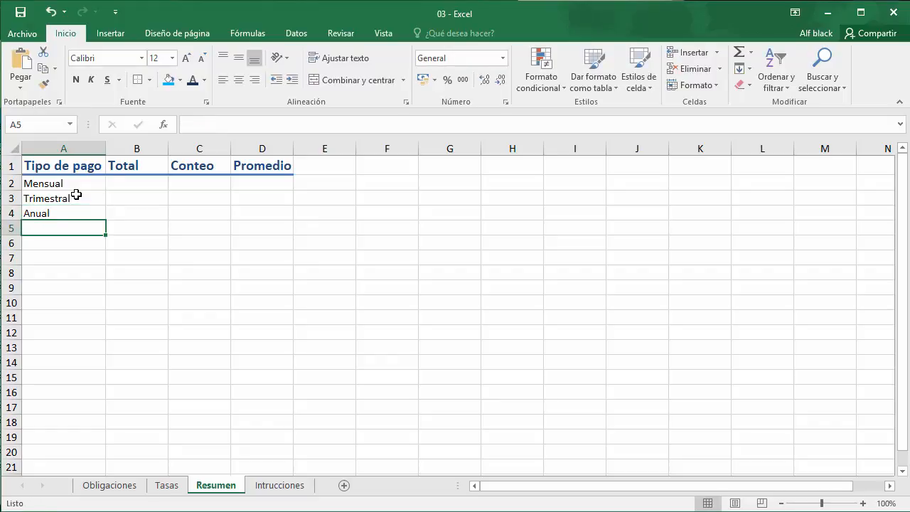
pyautogui.write('Venci')
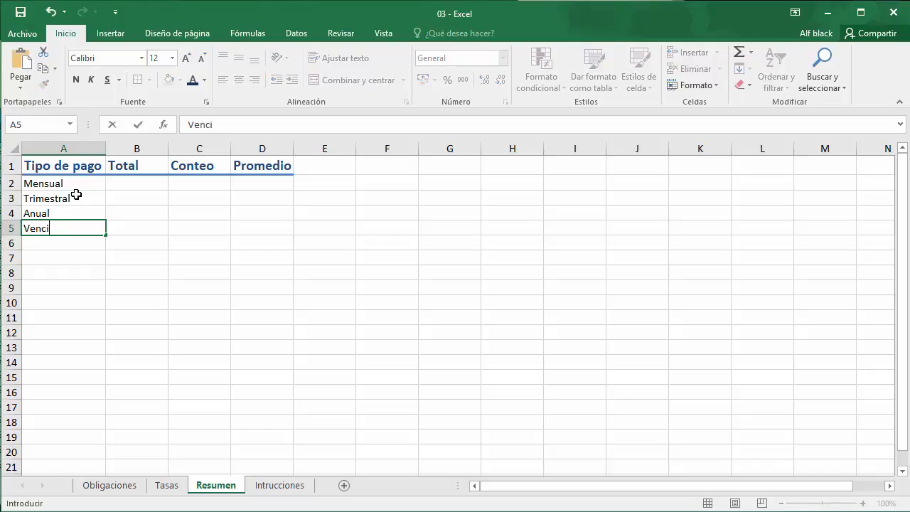
pyautogui.write('miento')
pyautogui.press('Return')
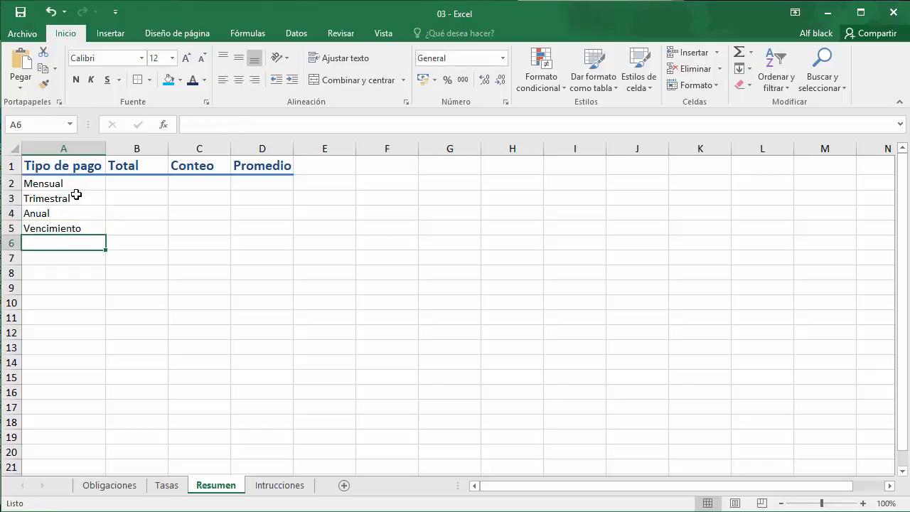
# Review the currency-format instruction on Intrucciones and apply the thousands-separator style to B2:B5 and D2:D5 of Resumen together.
pyautogui.click(281, 486)
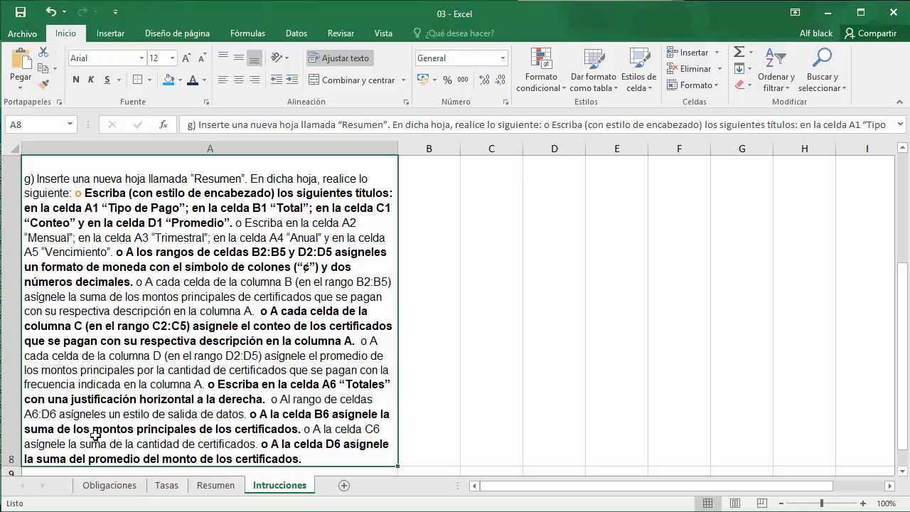
pyautogui.click(217, 486)
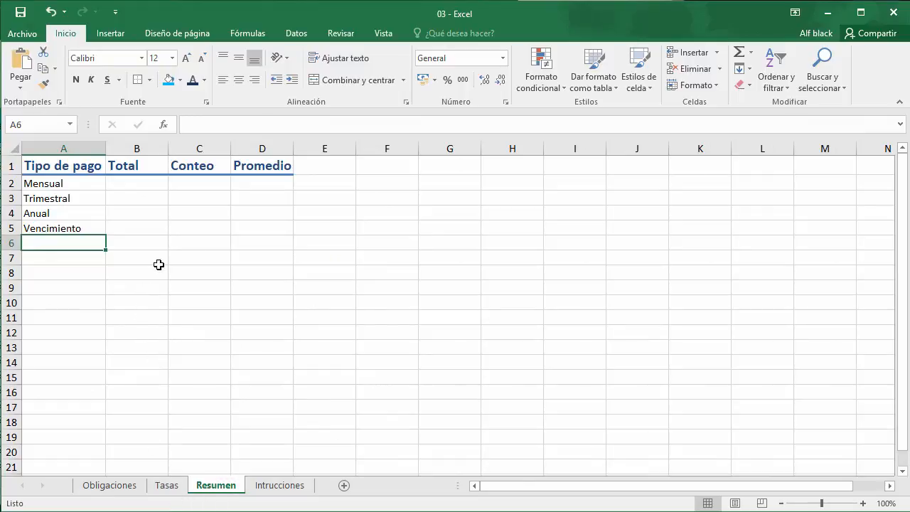
pyautogui.click(145, 186)
pyautogui.moveTo(145, 189); pyautogui.dragTo(137, 225)
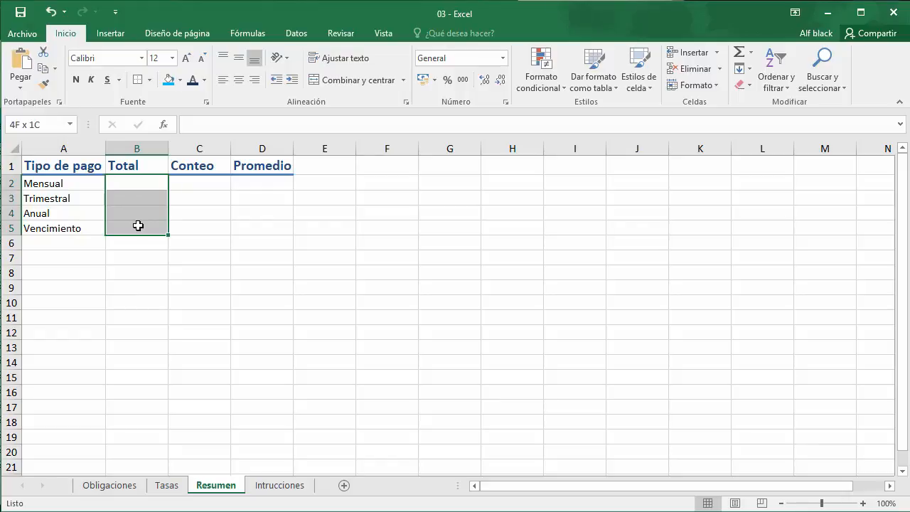
pyautogui.moveTo(138, 226); pyautogui.dragTo(138, 226)
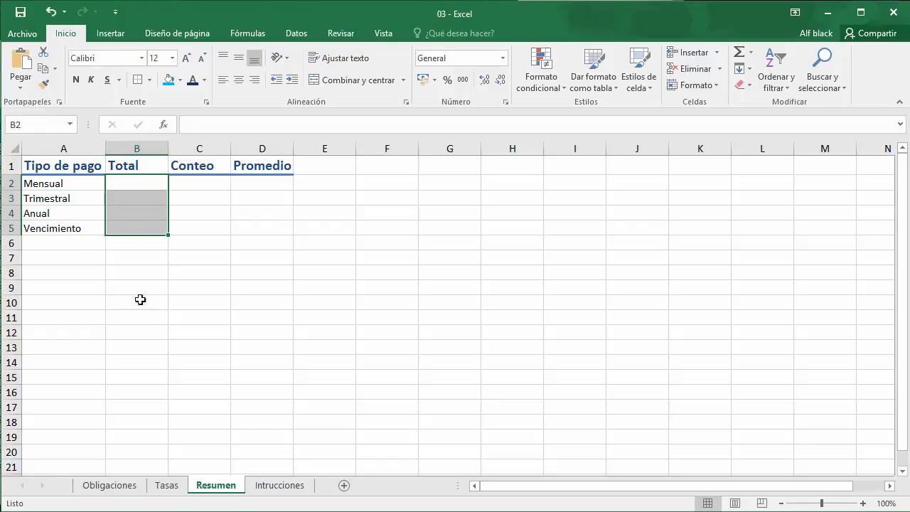
pyautogui.click(269, 488)
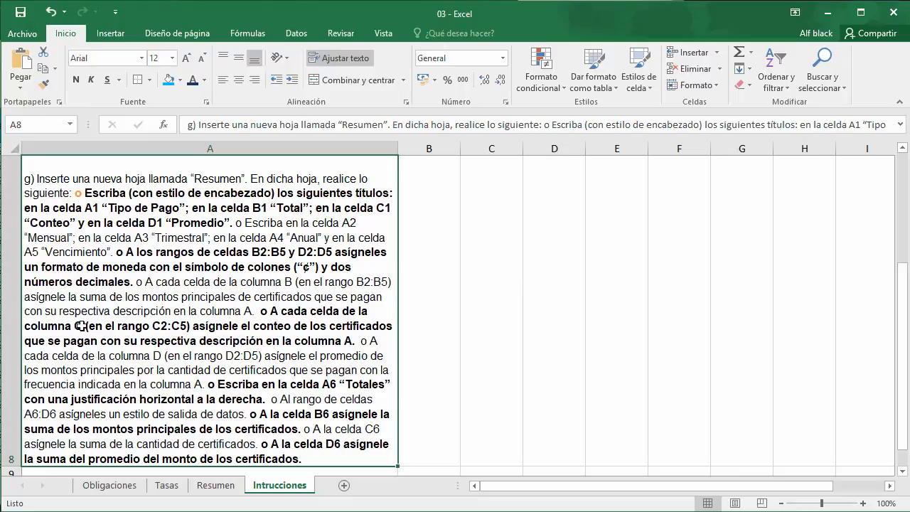
pyautogui.click(221, 487)
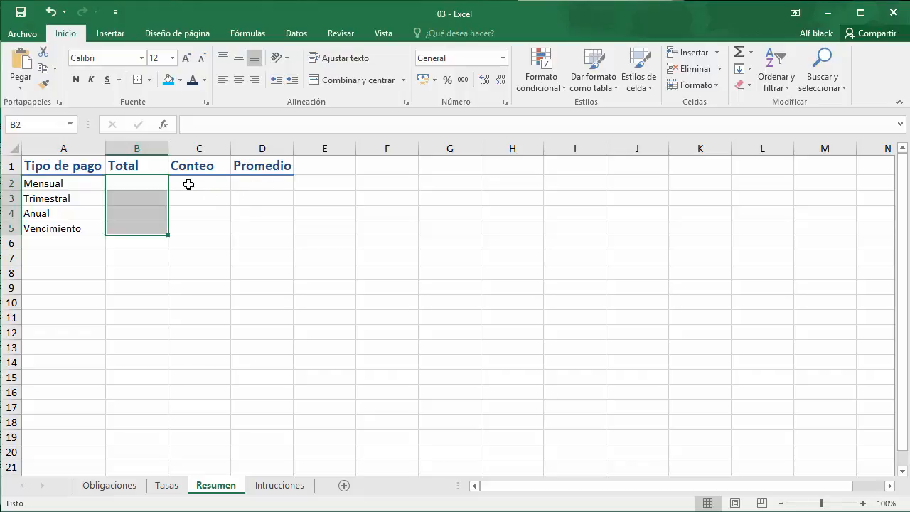
pyautogui.click(270, 186)
pyautogui.moveTo(271, 186); pyautogui.dragTo(268, 230)
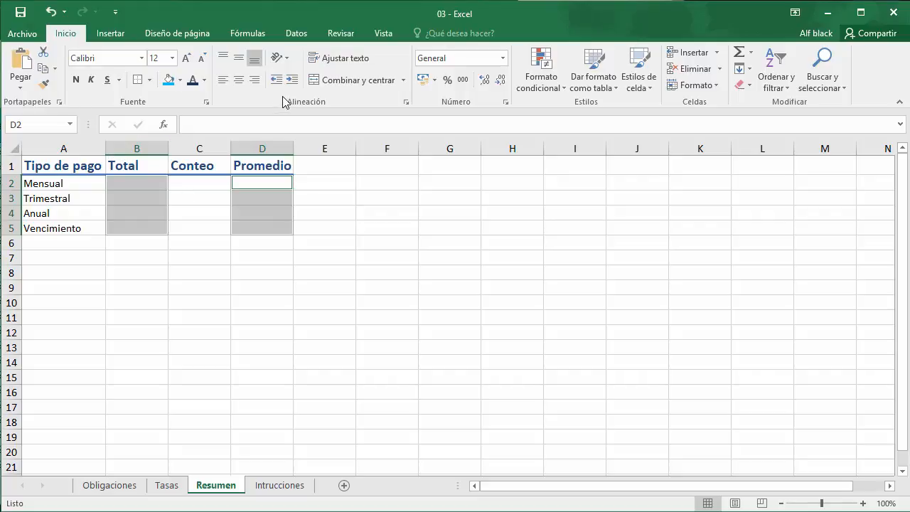
pyautogui.click(463, 81)
# Format the selected B2:B5 and D2:D5 ranges as Moneda with the colones symbol (₡) and 2 decimal places.
pyautogui.rightClick(135, 195)
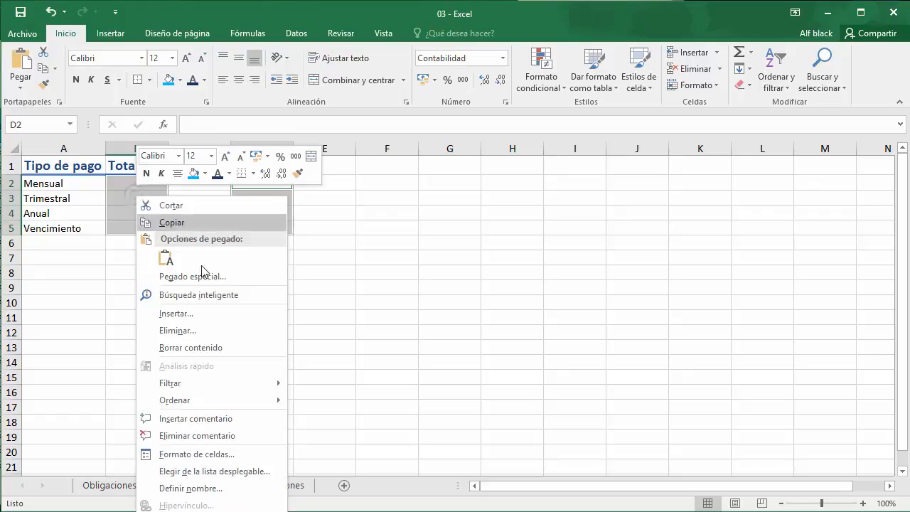
pyautogui.click(205, 453)
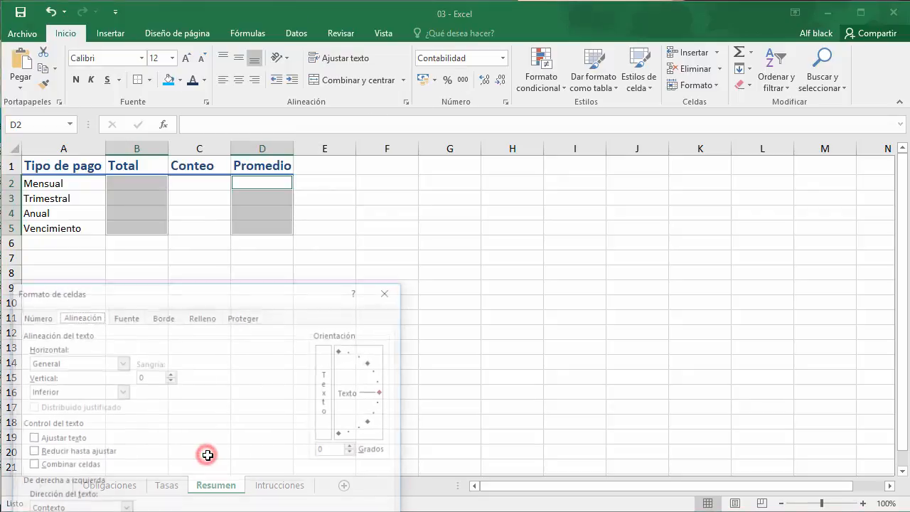
pyautogui.click(33, 315)
pyautogui.click(48, 365)
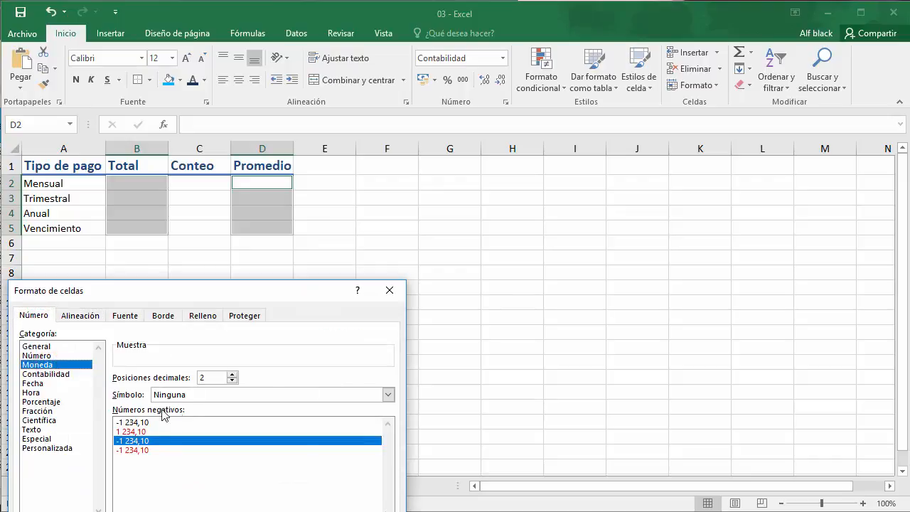
pyautogui.click(183, 395)
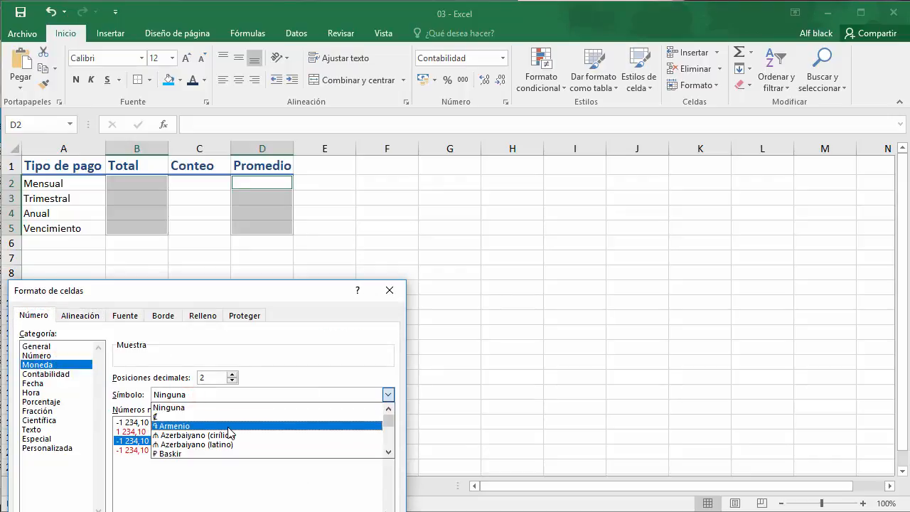
pyautogui.scroll(-3, 233, 434)
pyautogui.scroll(-8, 233, 435)
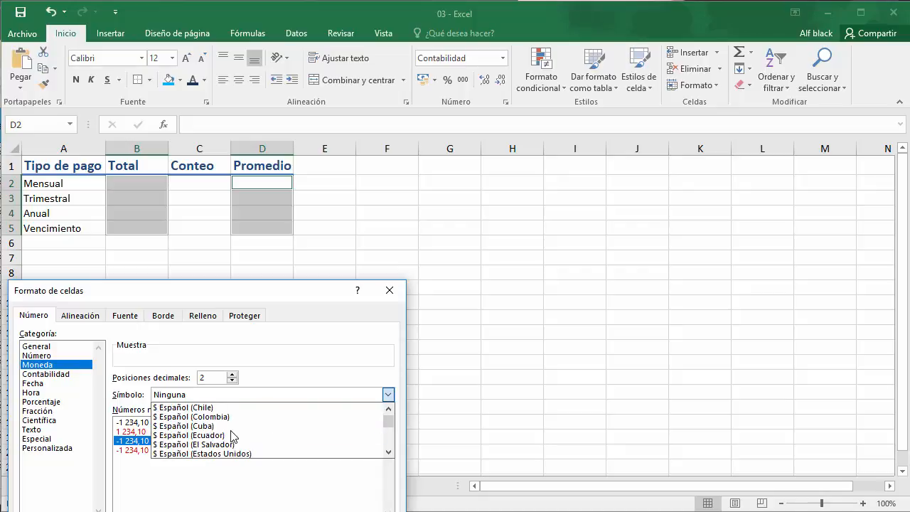
pyautogui.scroll(2, 233, 435)
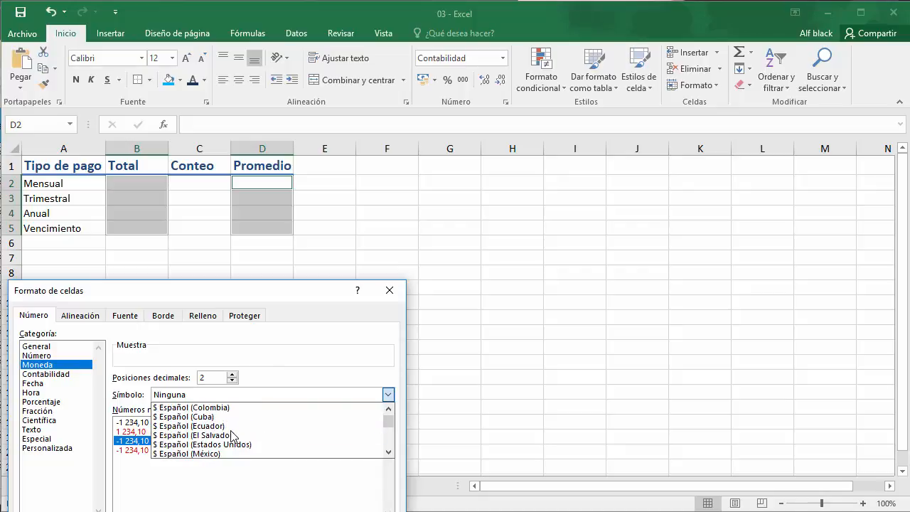
pyautogui.scroll(-8, 233, 435)
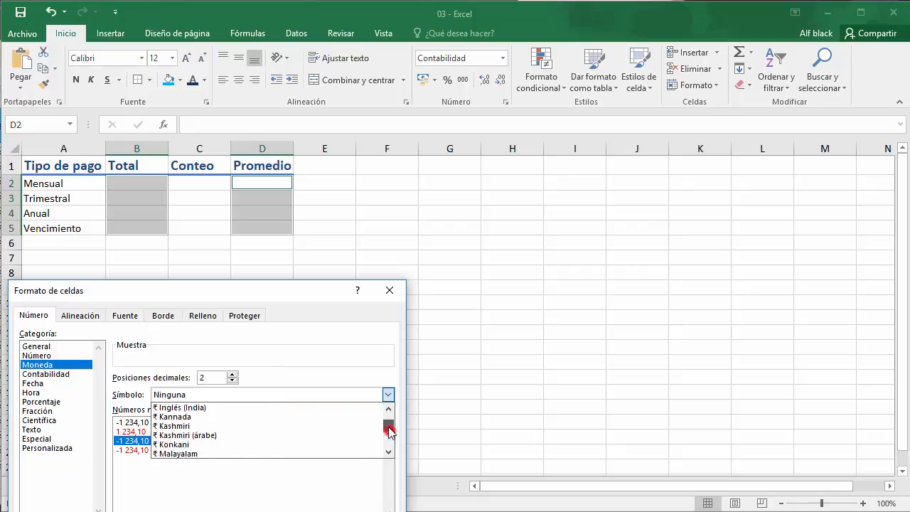
pyautogui.moveTo(390, 431); pyautogui.dragTo(391, 421)
pyautogui.click(317, 426)
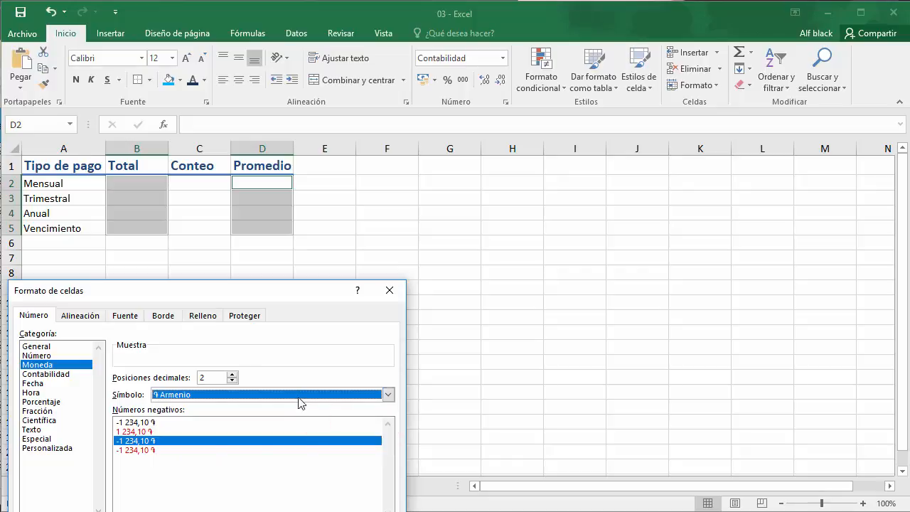
pyautogui.click(298, 398)
pyautogui.click(274, 416)
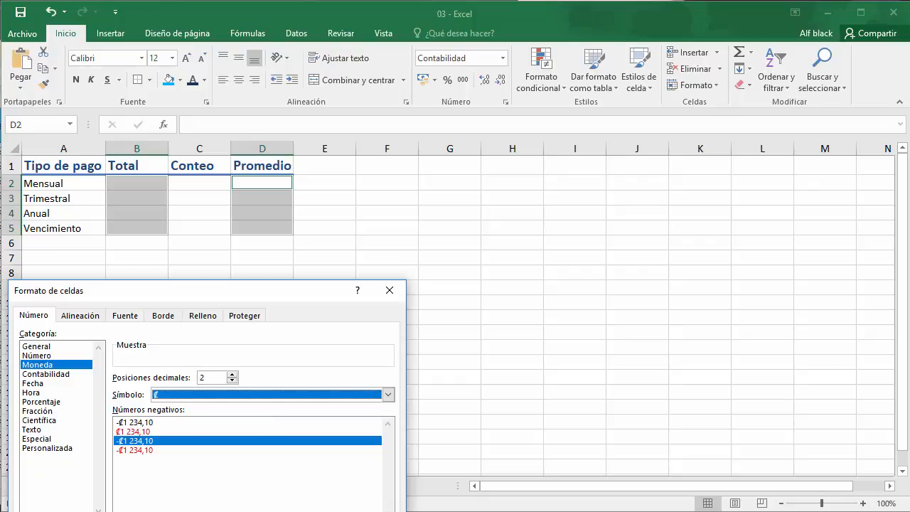
pyautogui.press('Return')
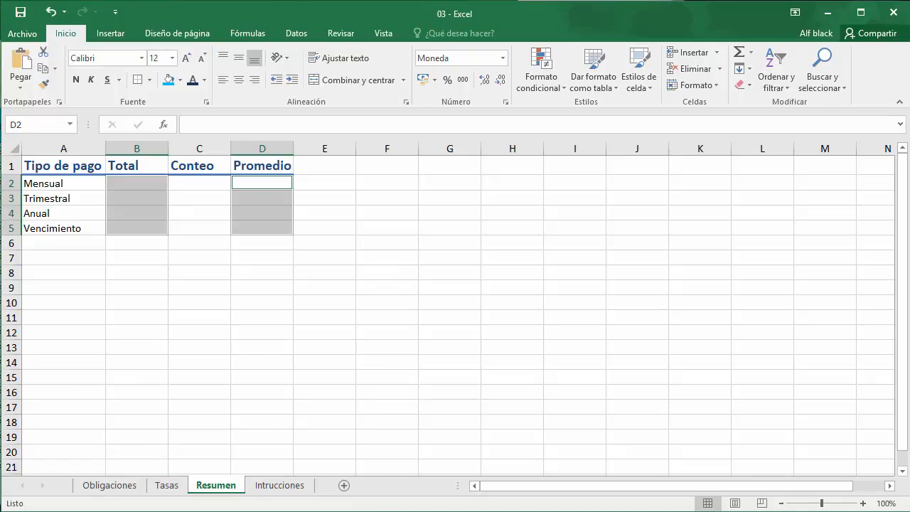
# Review the column B totals instruction on Intrucciones and start a SUMAR.SI.CONJUNTO formula in cell B2 of Resumen.
pyautogui.hotkey('alt', 'Tab')
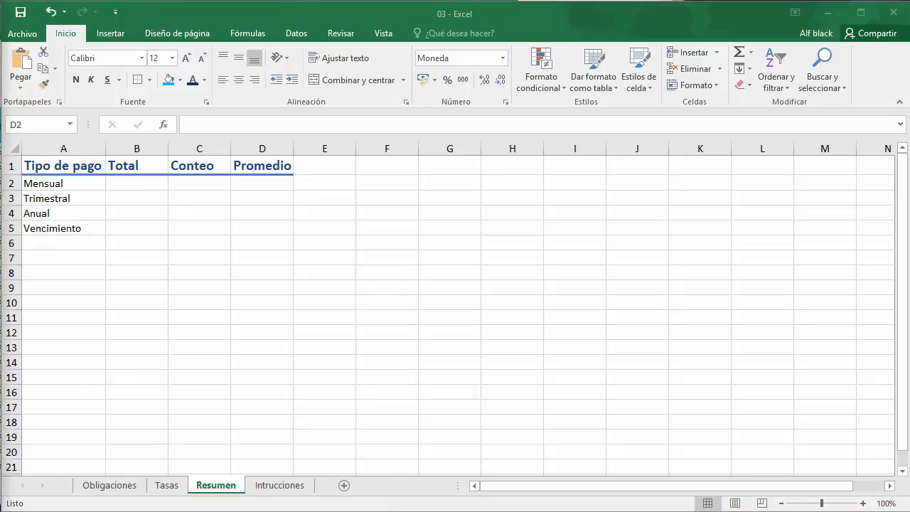
pyautogui.click(281, 488)
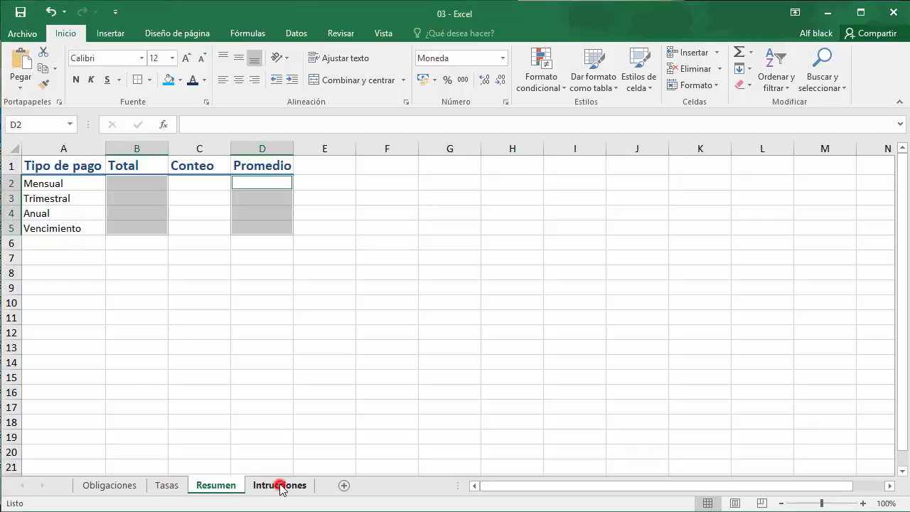
pyautogui.click(282, 488)
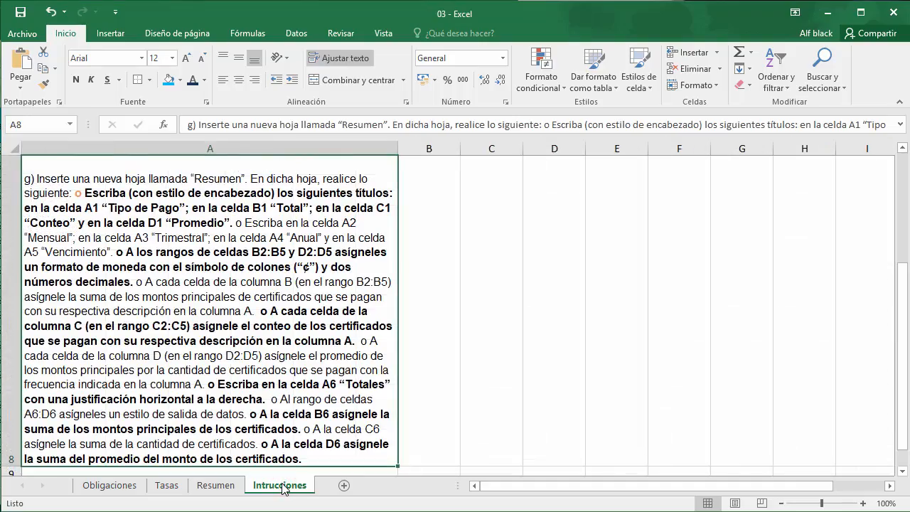
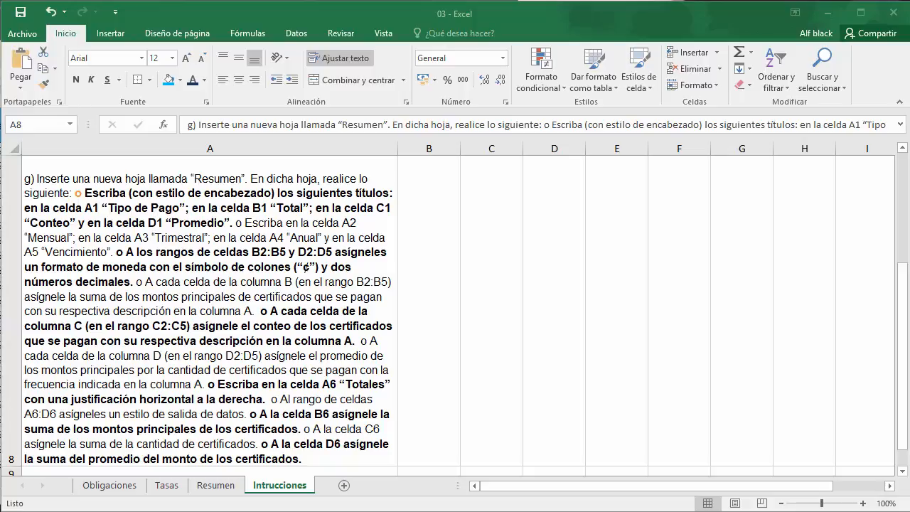
pyautogui.click(214, 487)
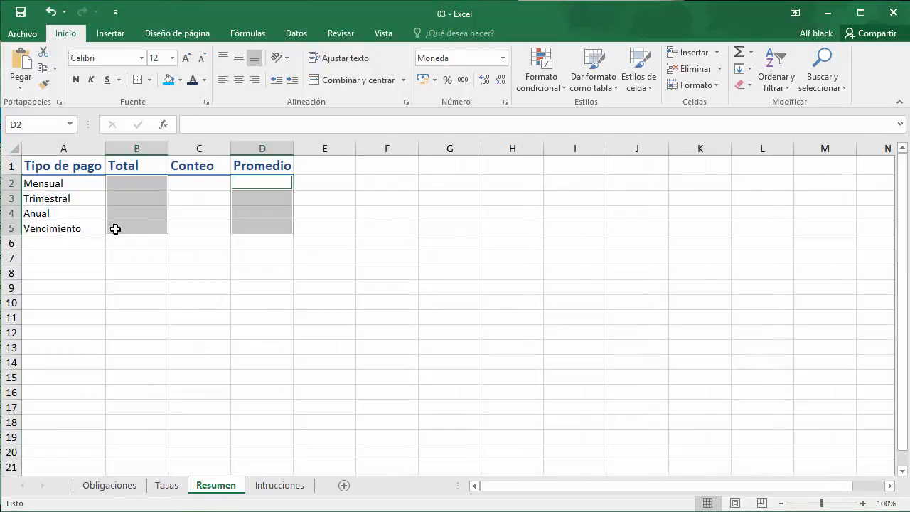
pyautogui.click(148, 184)
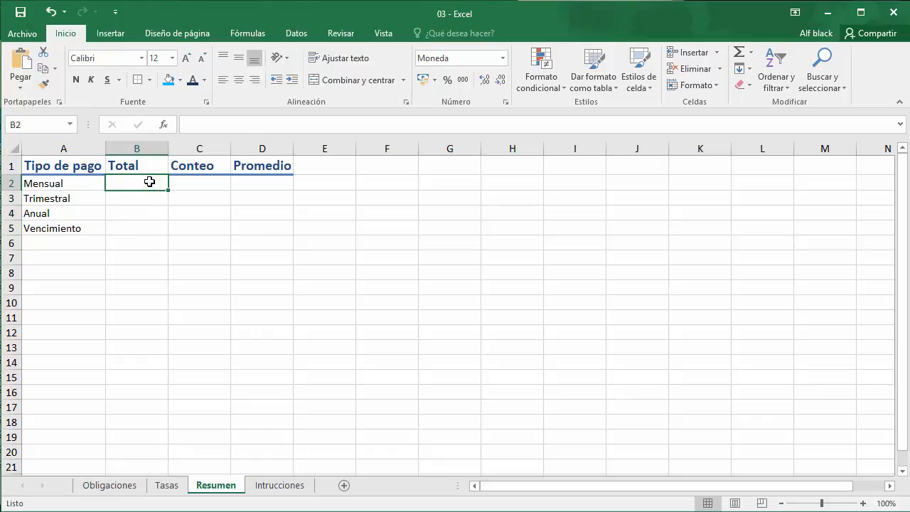
pyautogui.write('=')
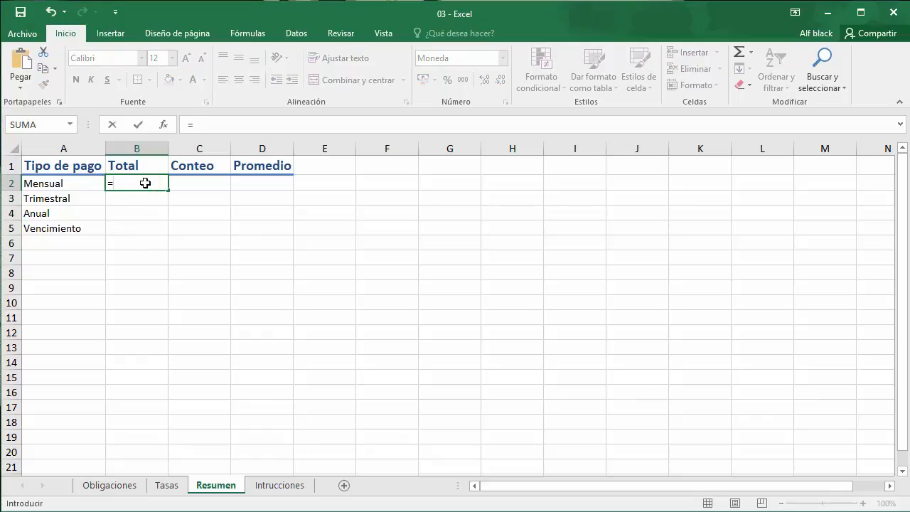
pyautogui.write('sum')
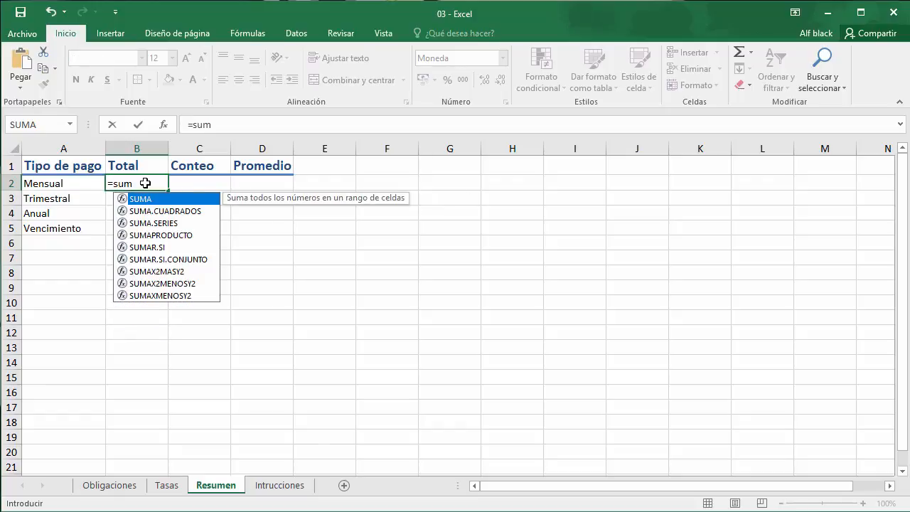
pyautogui.press('Down')
pyautogui.press('Down')
pyautogui.press('Down')
pyautogui.press('Down')
pyautogui.press('Down')
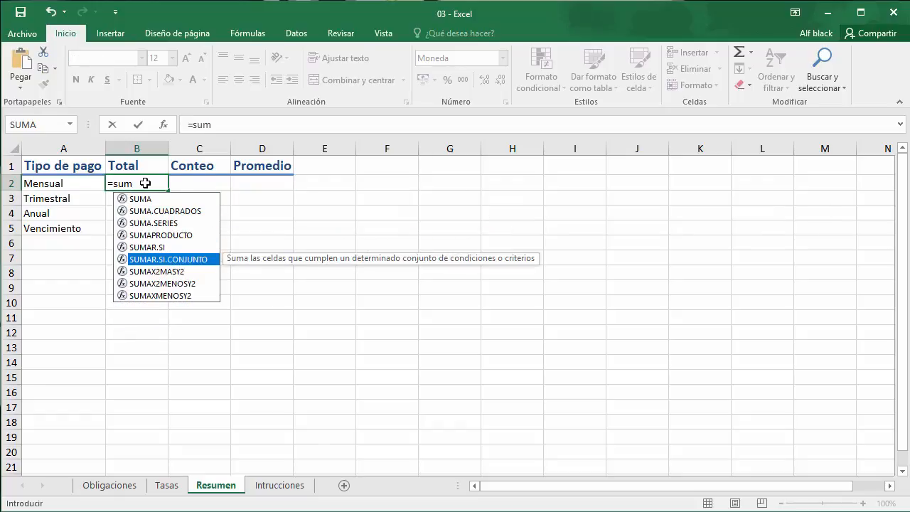
pyautogui.press('Tab')
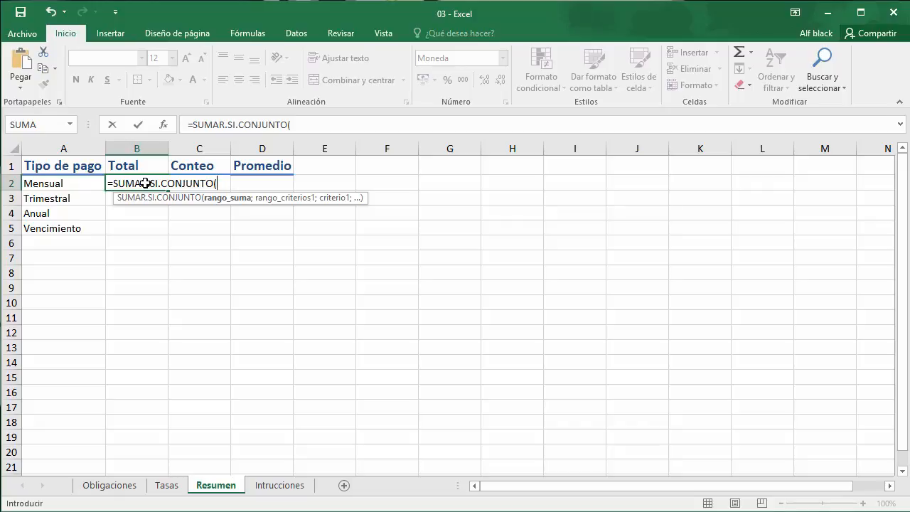
# Complete the B2 formula with sum range Obligaciones!F6:F35, criteria range Obligaciones!K6:K35 and criterion Resumen!A2.
pyautogui.click(123, 488)
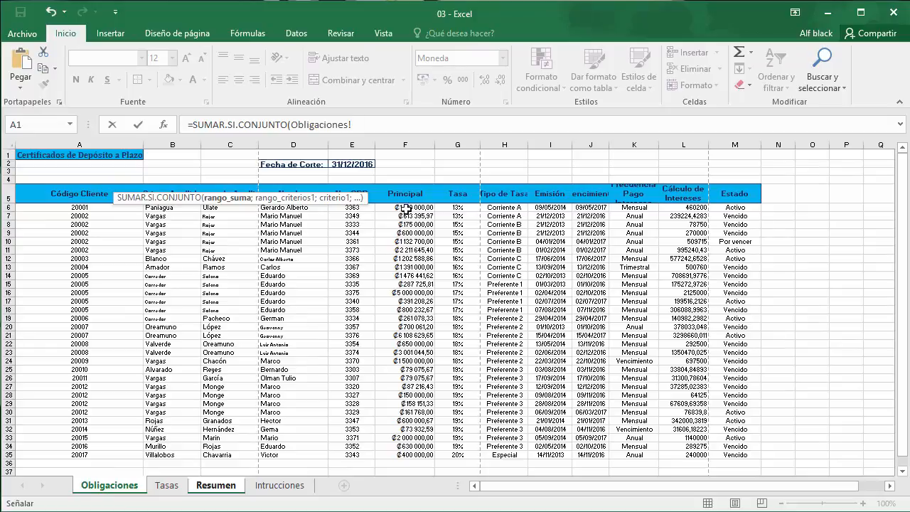
pyautogui.moveTo(405, 207); pyautogui.dragTo(396, 453)
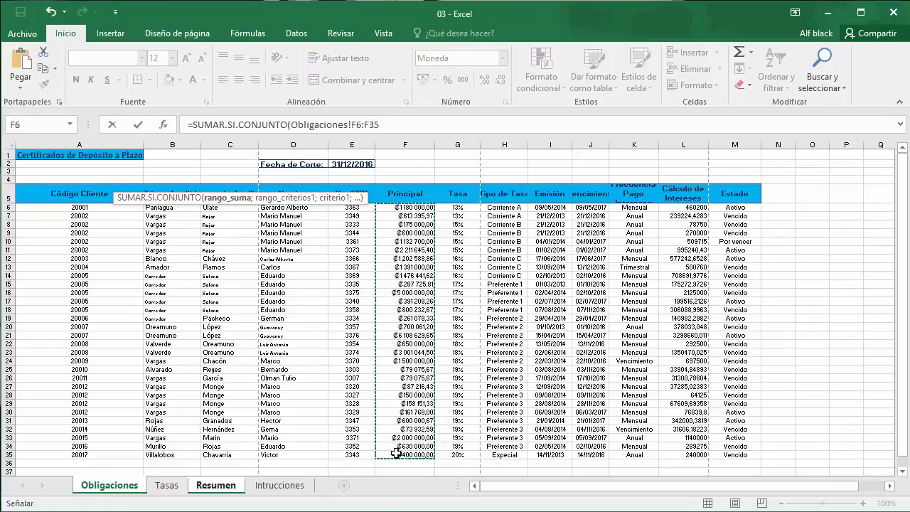
pyautogui.write(';')
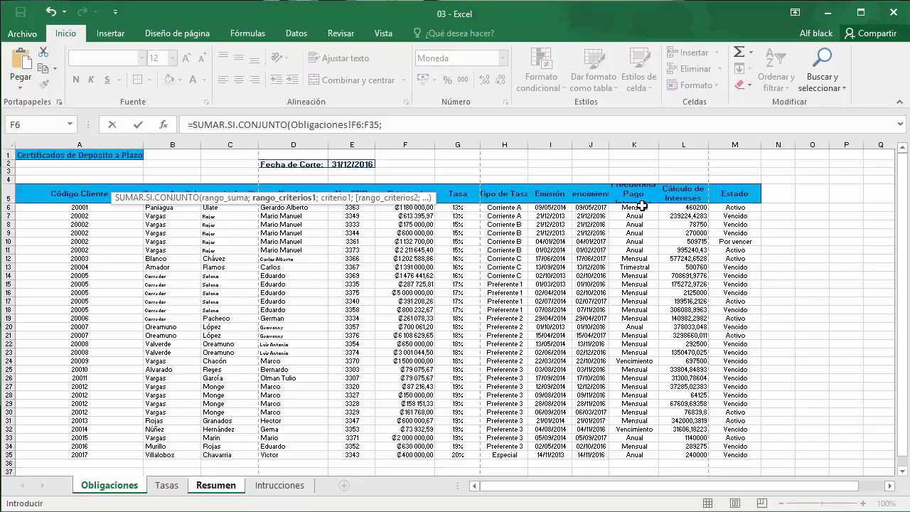
pyautogui.moveTo(642, 206); pyautogui.dragTo(652, 455)
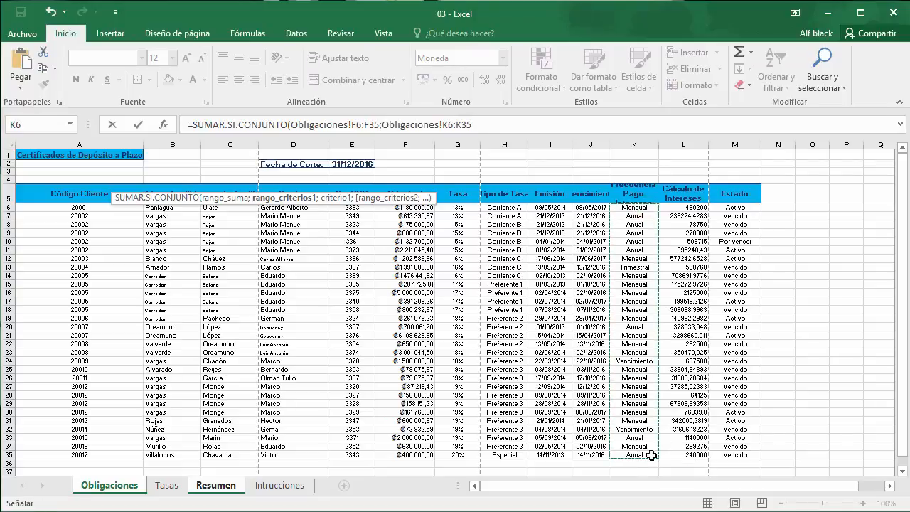
pyautogui.write(';')
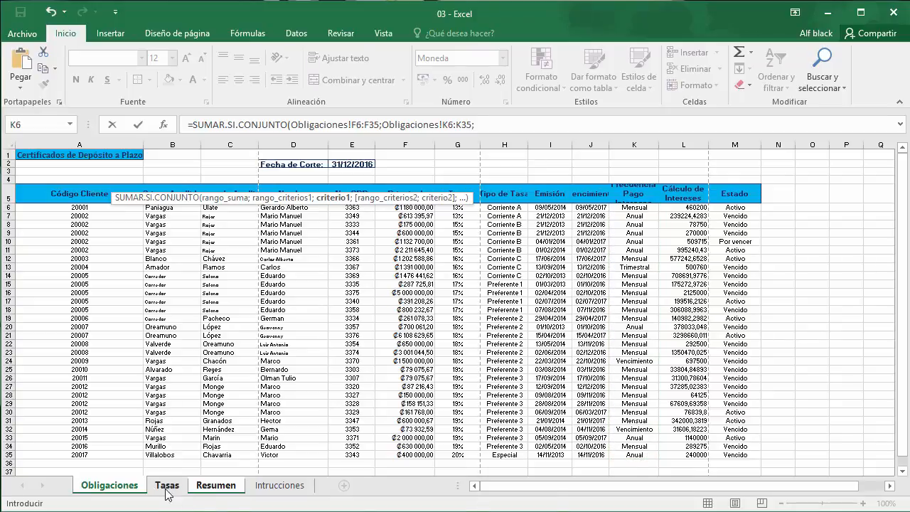
pyautogui.click(206, 487)
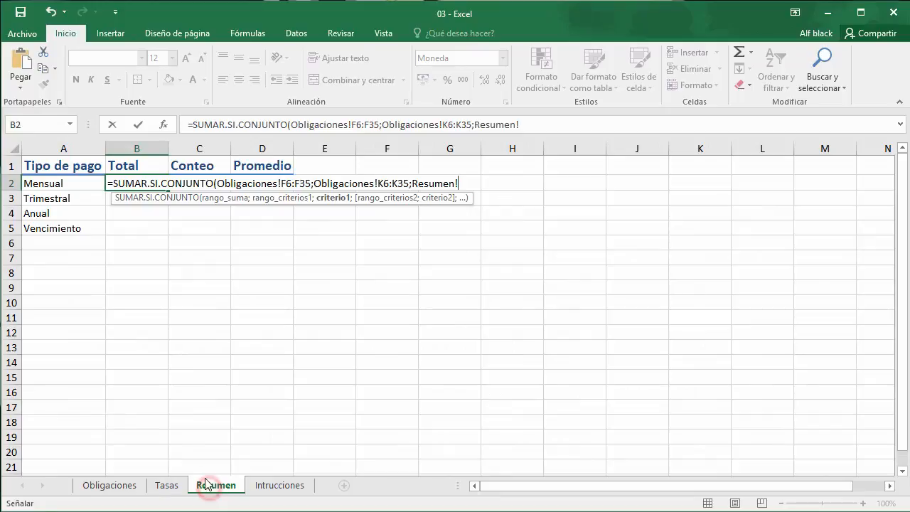
pyautogui.click(65, 181)
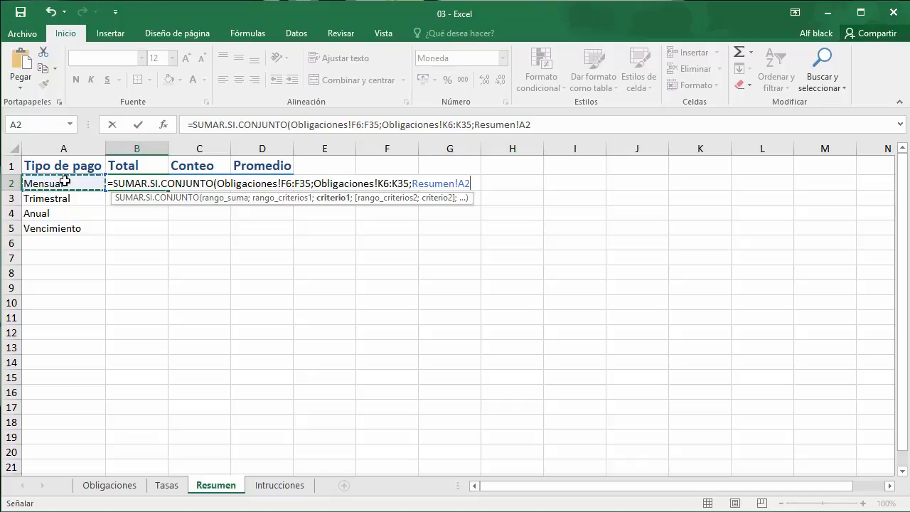
pyautogui.write(')')
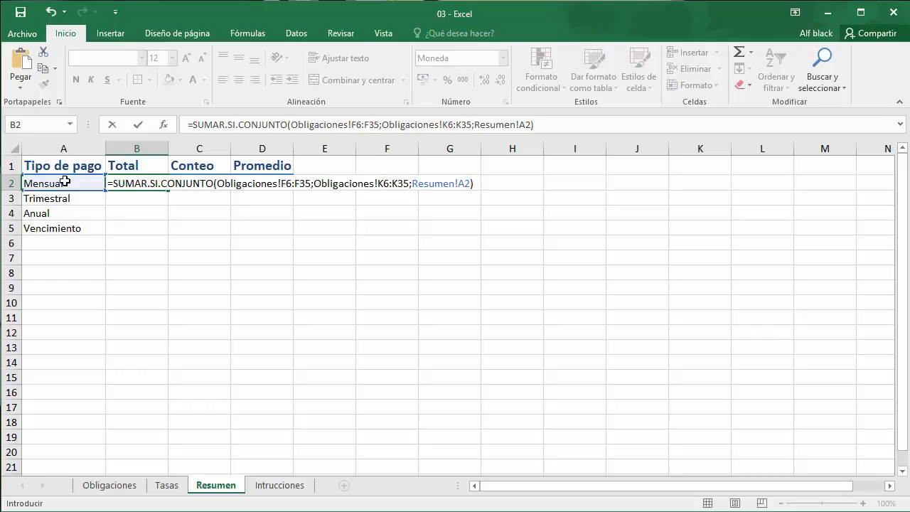
pyautogui.press('Return')
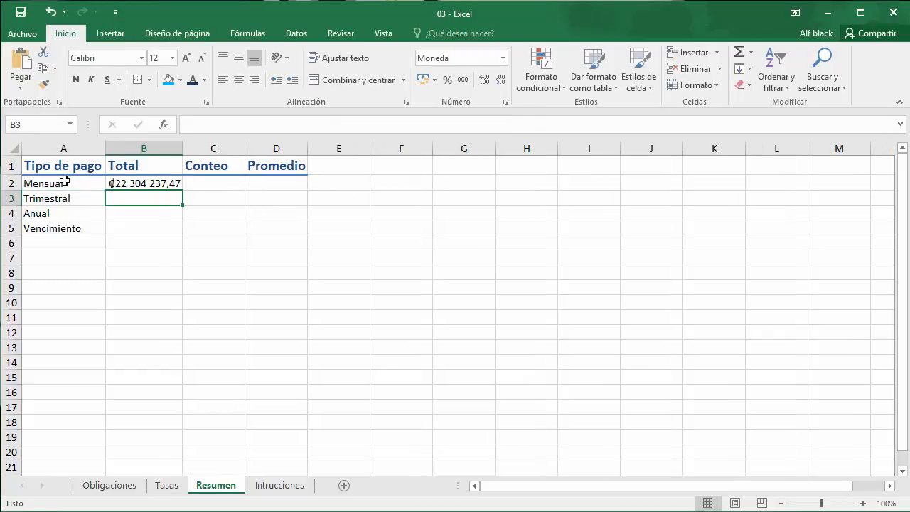
# Try filling the B2 formula with relative ranges down to B5, and clear the copies from B3:B5.
pyautogui.click(165, 184)
pyautogui.moveTo(181, 193); pyautogui.dragTo(179, 232)
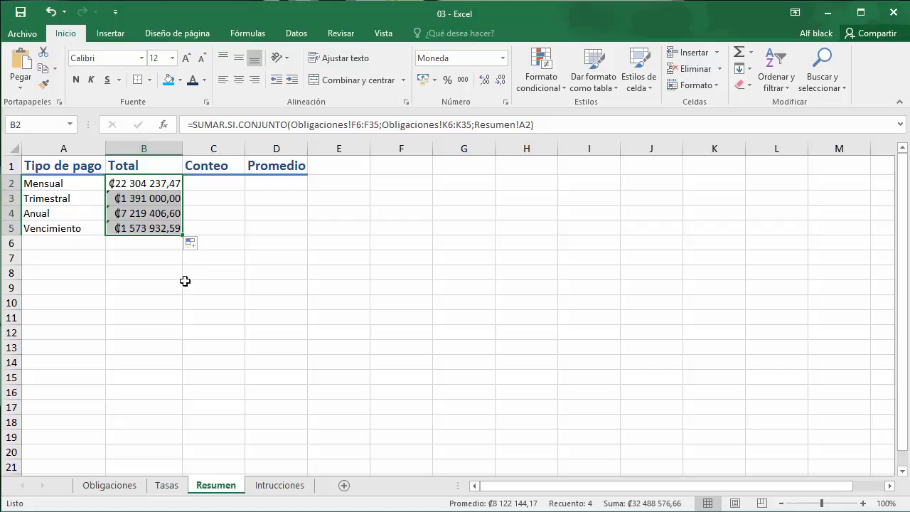
pyautogui.click(178, 288)
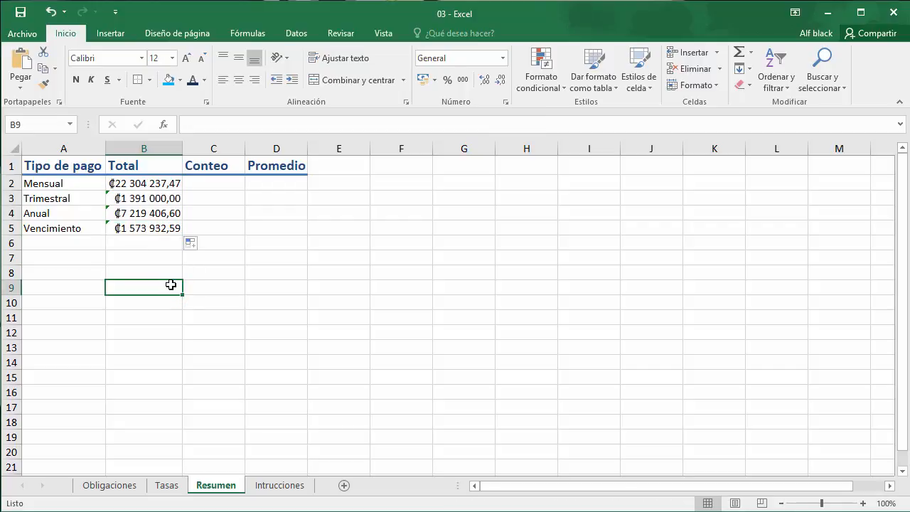
pyautogui.moveTo(138, 198); pyautogui.dragTo(135, 228)
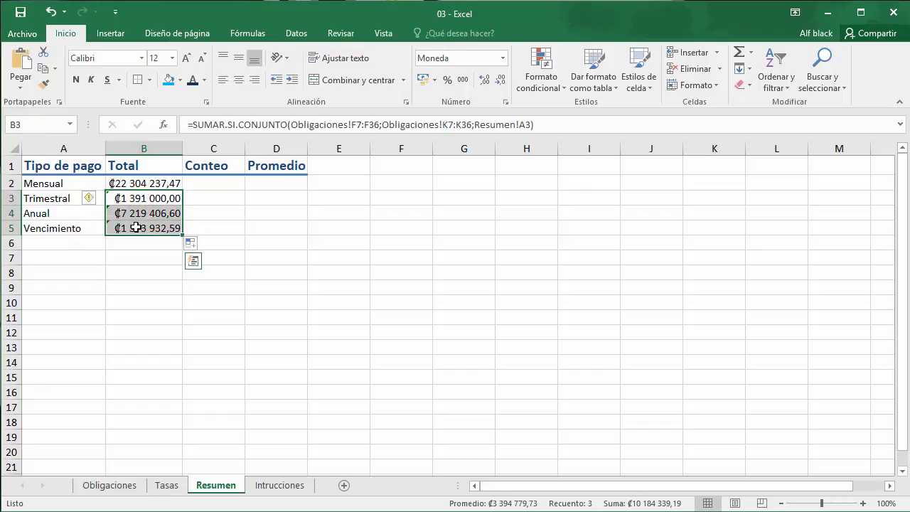
pyautogui.press('Delete')
# Make the B2 formula's ranges absolute as $F$6:$F$35 and $K$6:$K$35, and fill it down to B5.
pyautogui.click(174, 181)
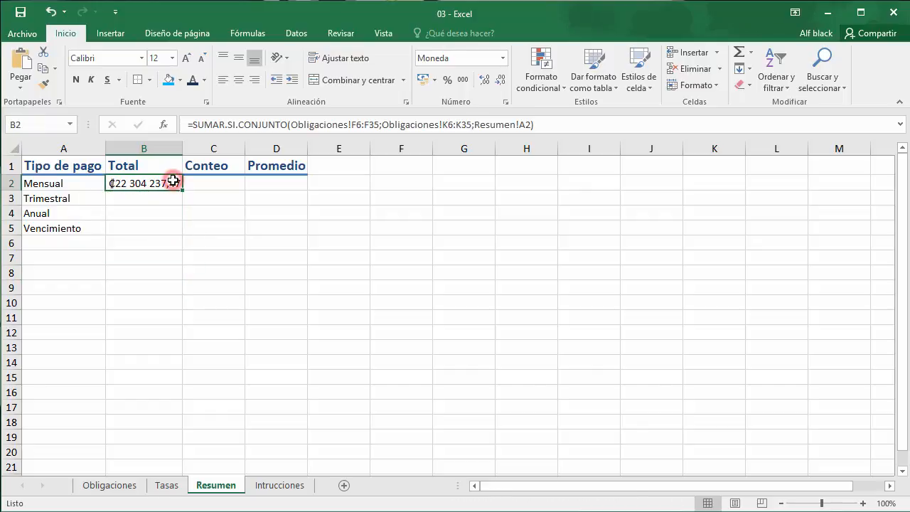
pyautogui.click(358, 123)
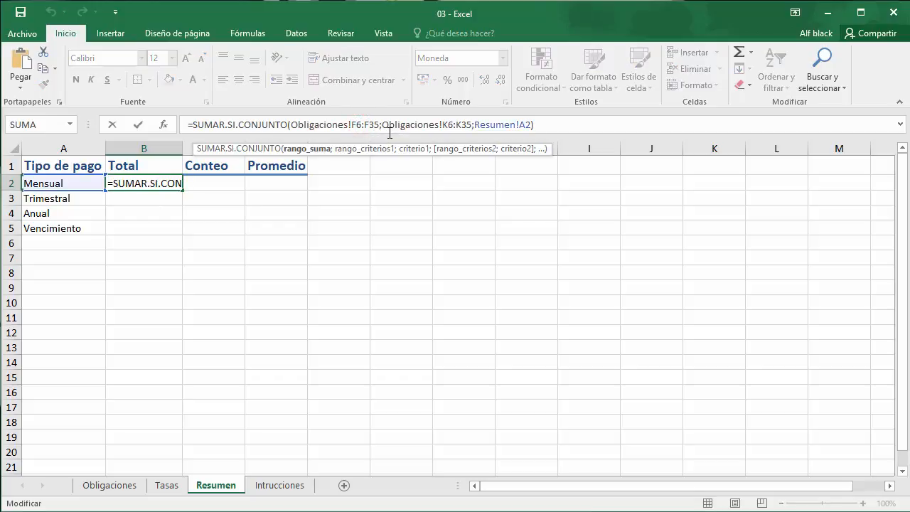
pyautogui.press('F4')
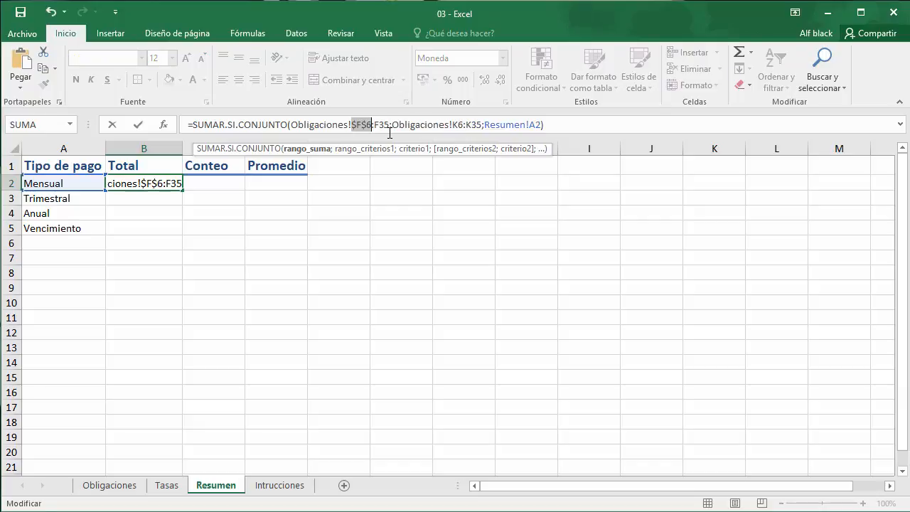
pyautogui.click(380, 127)
pyautogui.press('F4')
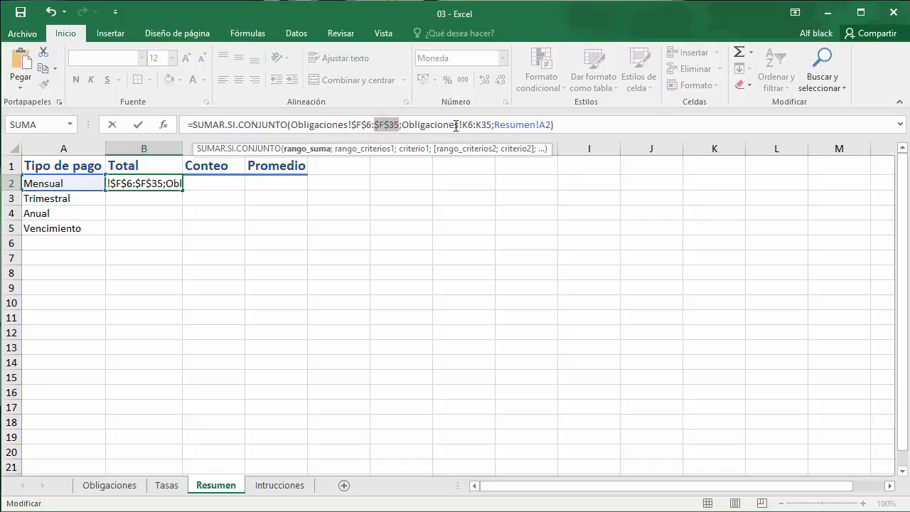
pyautogui.click(469, 125)
pyautogui.press('F4')
pyautogui.click(494, 125)
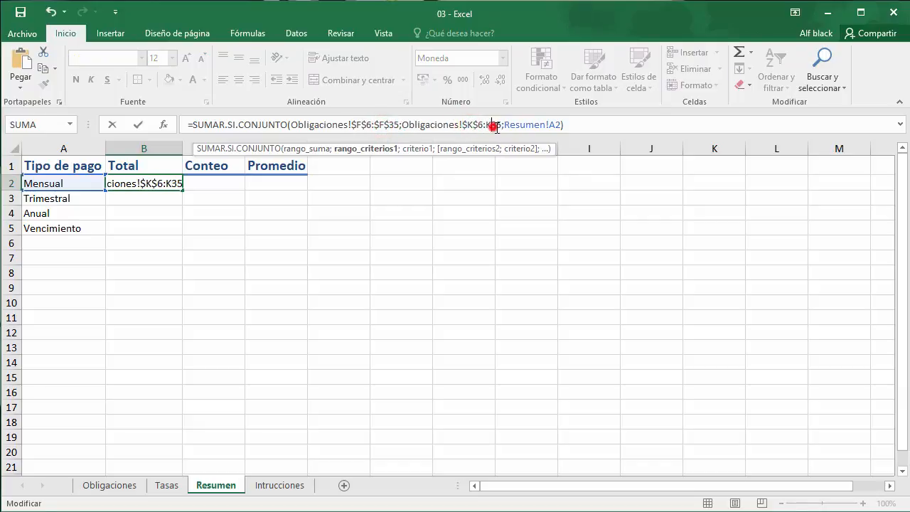
pyautogui.press('F4')
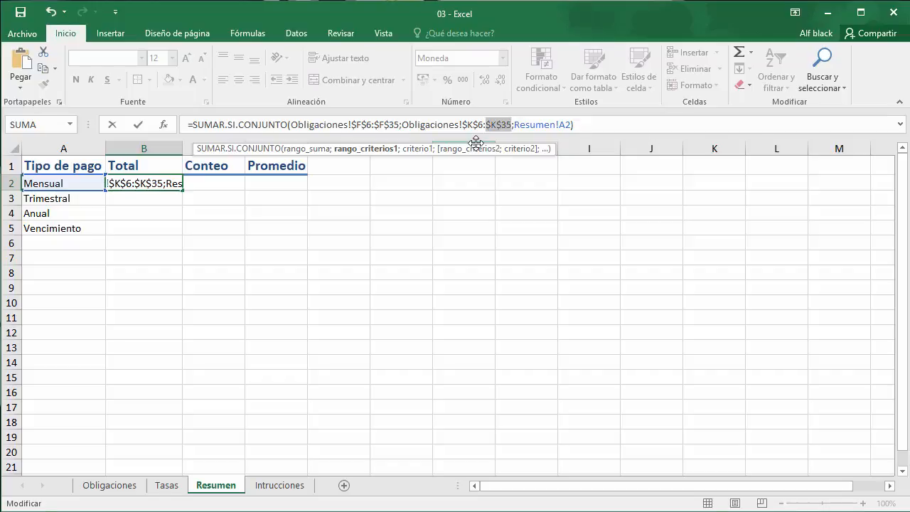
pyautogui.press('Return')
pyautogui.click(175, 184)
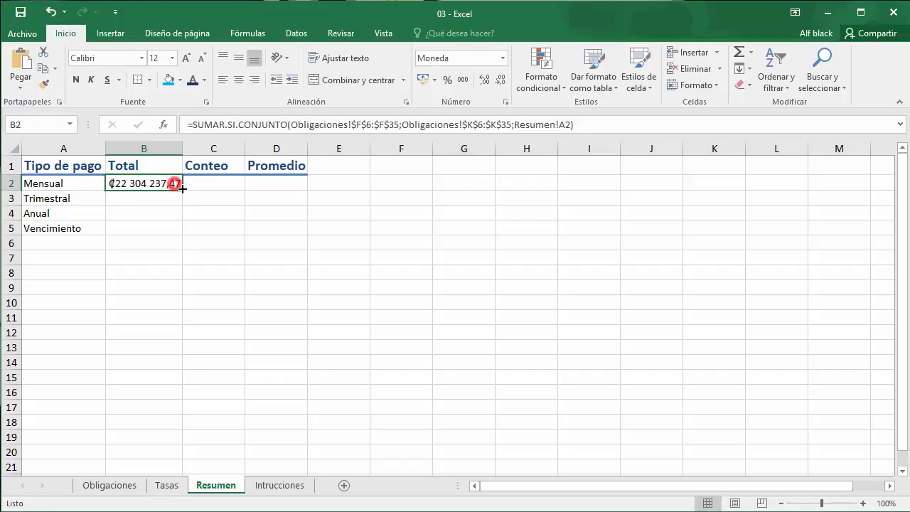
pyautogui.moveTo(182, 188); pyautogui.dragTo(178, 232)
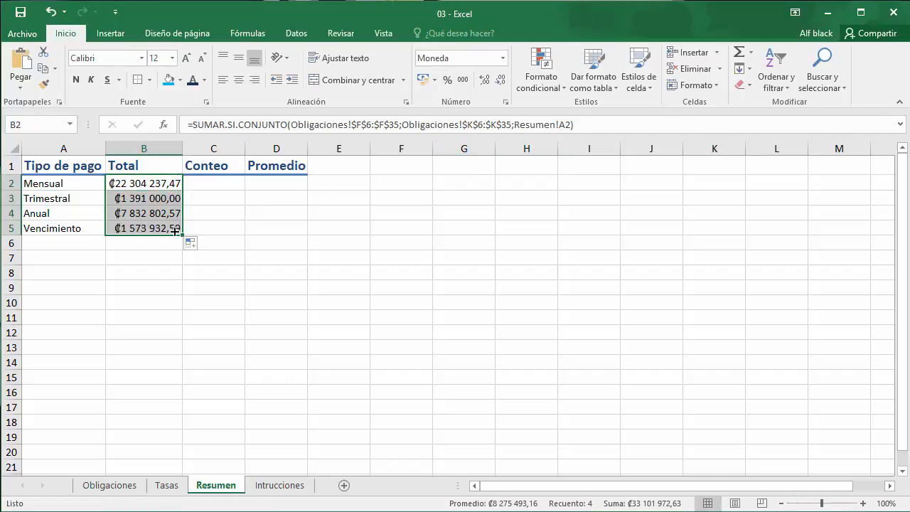
# Start a CONTAR.SI.CONJUNTO formula in cell C2 of the Resumen sheet.
pyautogui.click(222, 182)
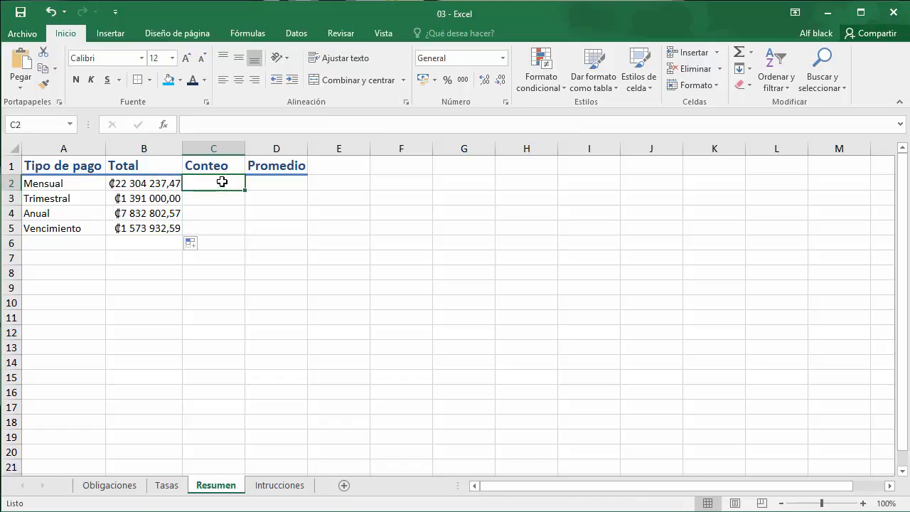
pyautogui.write('=')
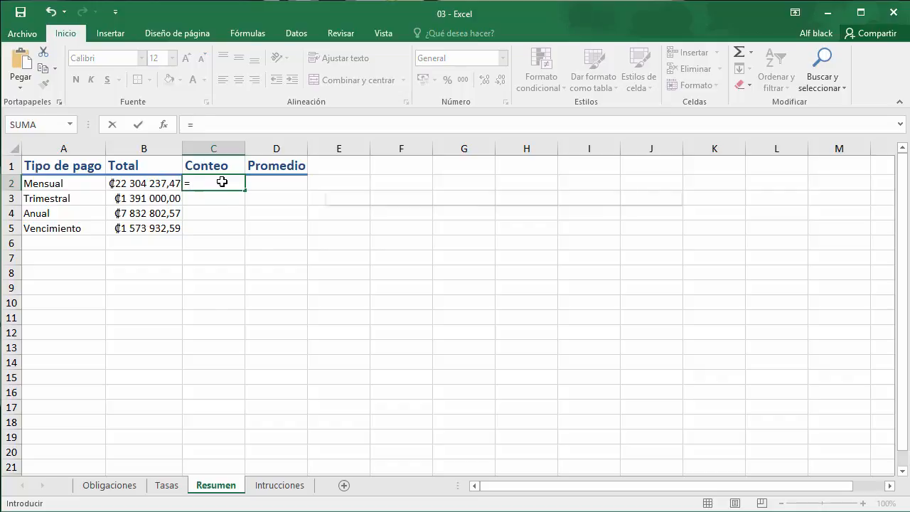
pyautogui.write('contar')
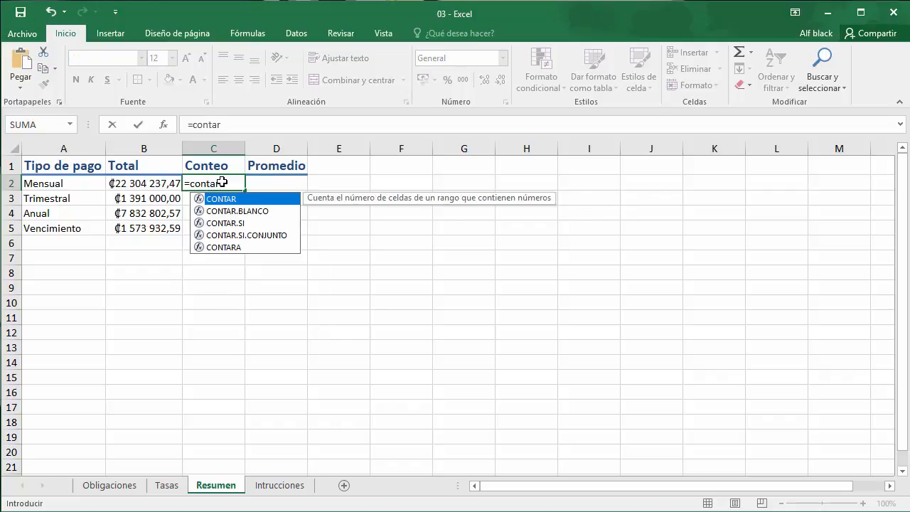
pyautogui.press('Down')
pyautogui.press('Down')
pyautogui.press('Down')
pyautogui.press('Tab')
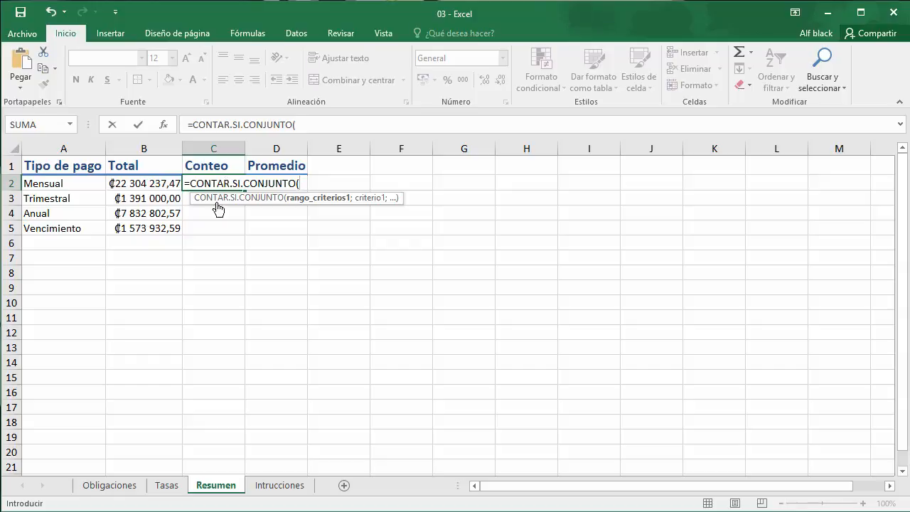
# Complete the C2 formula's arguments with criteria range Obligaciones!K6:K35 and criterion Resumen!A2.
pyautogui.click(111, 486)
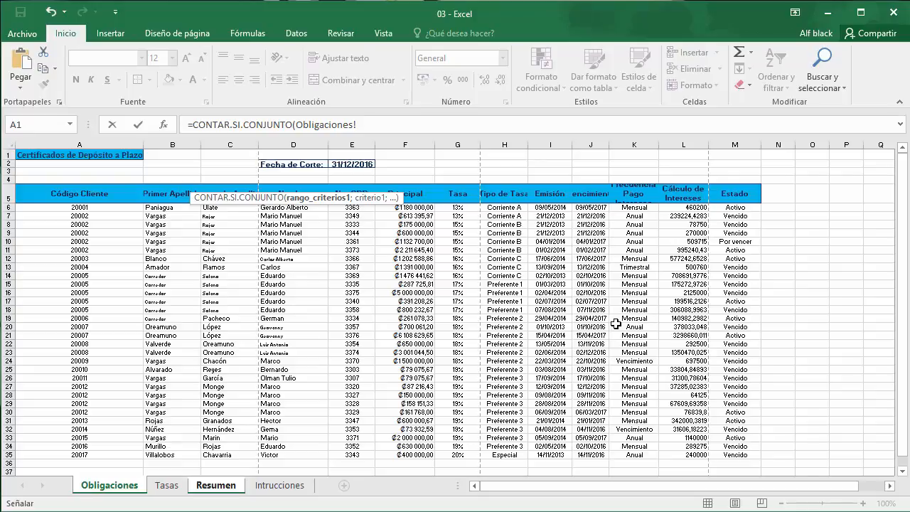
pyautogui.moveTo(645, 207); pyautogui.dragTo(646, 449)
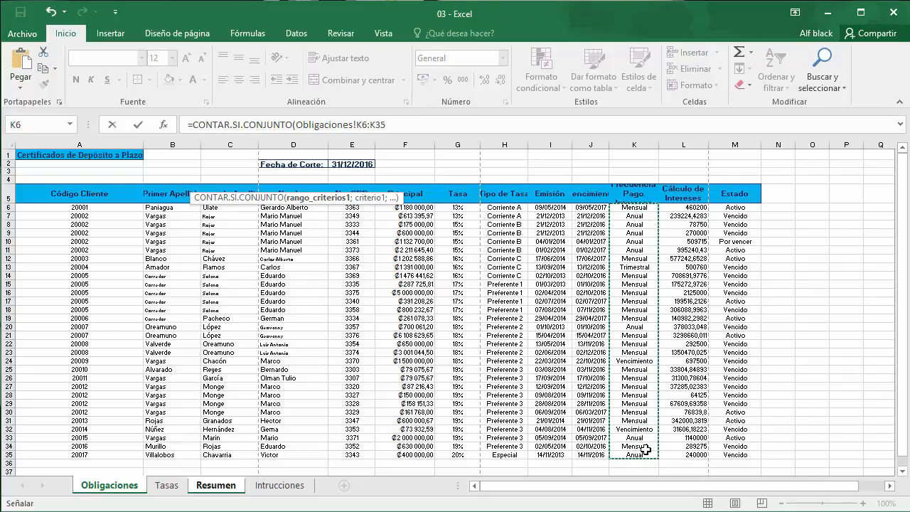
pyautogui.write(';')
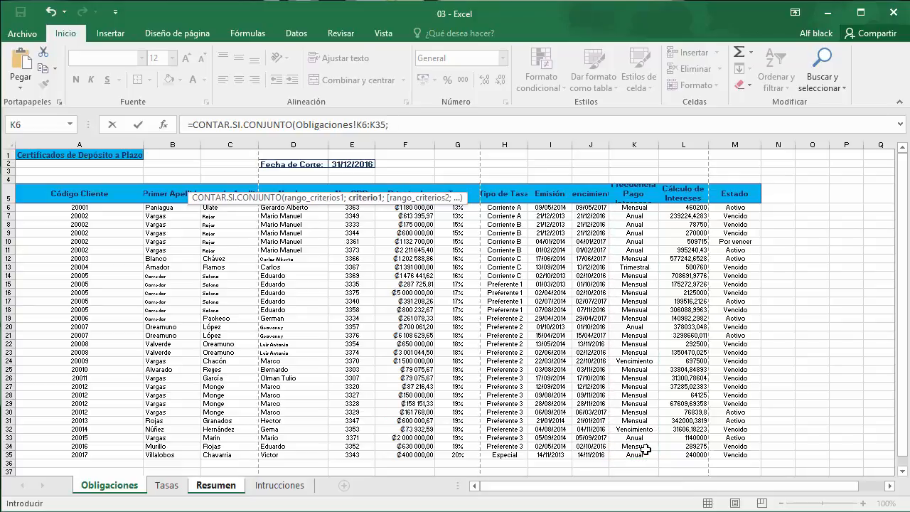
pyautogui.click(215, 489)
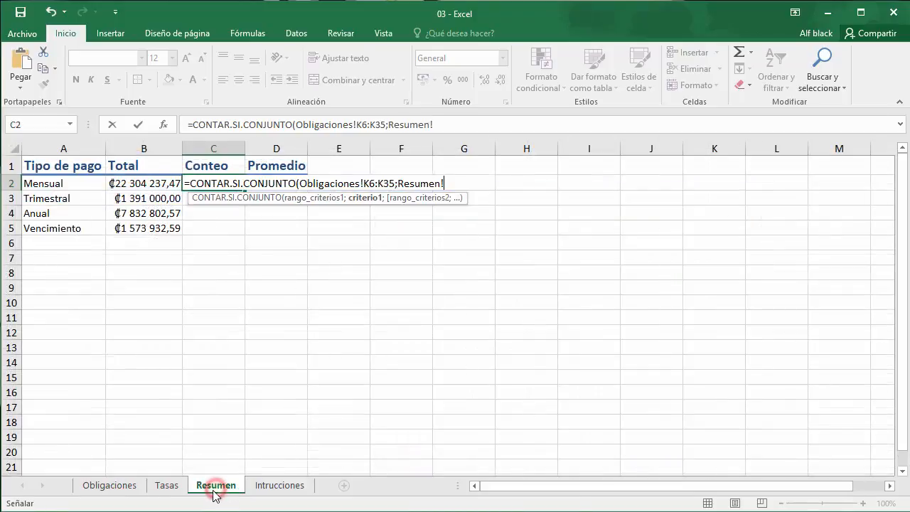
pyautogui.click(62, 185)
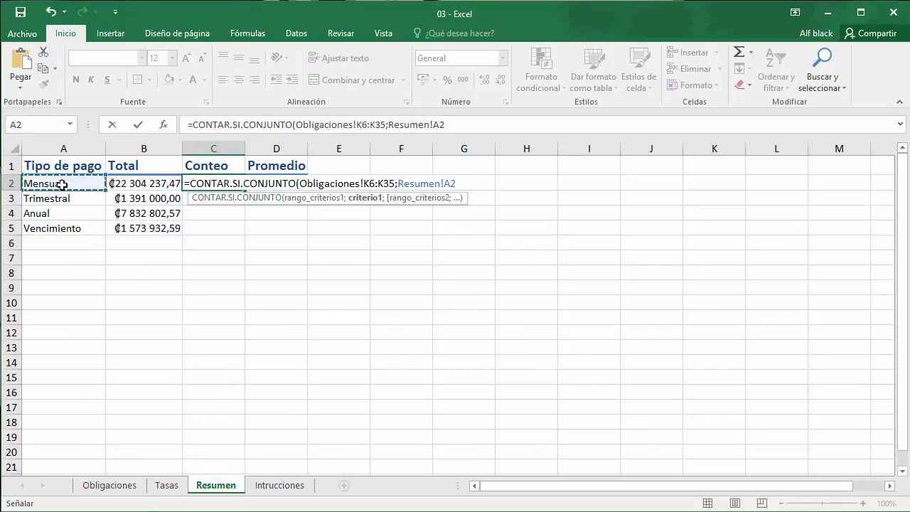
pyautogui.write(')')
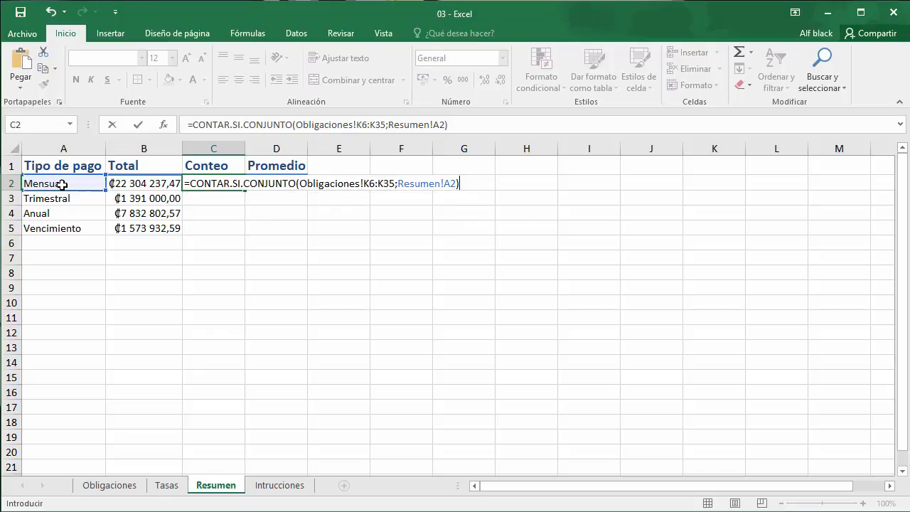
# Make the C2 formula's range absolute as $K$6:$K$35, and fill the formula down to C5.
pyautogui.click(361, 126)
pyautogui.press('F4')
pyautogui.click(386, 125)
pyautogui.press('F4')
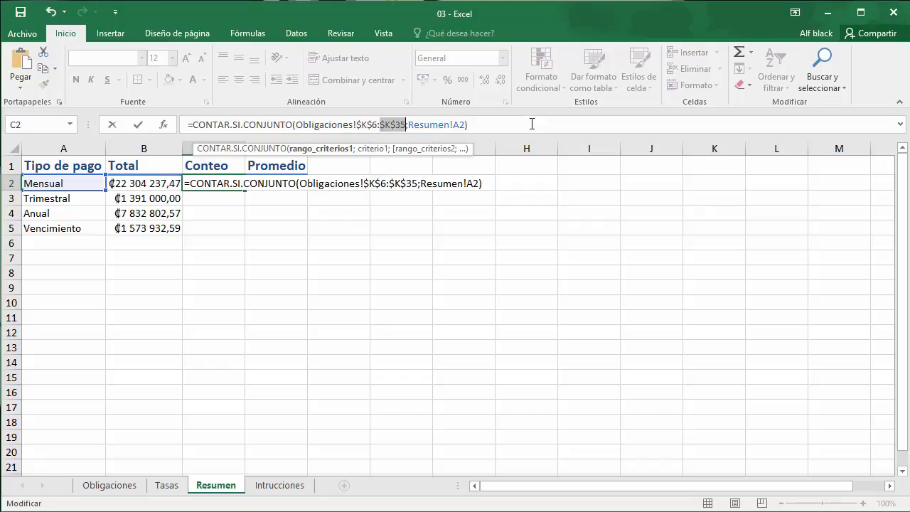
pyautogui.press('Return')
pyautogui.click(238, 183)
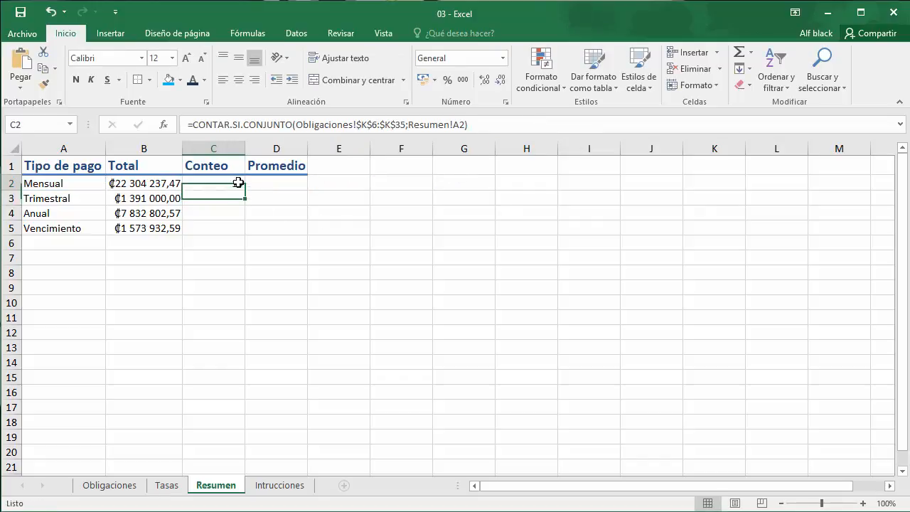
pyautogui.moveTo(245, 199); pyautogui.dragTo(242, 232)
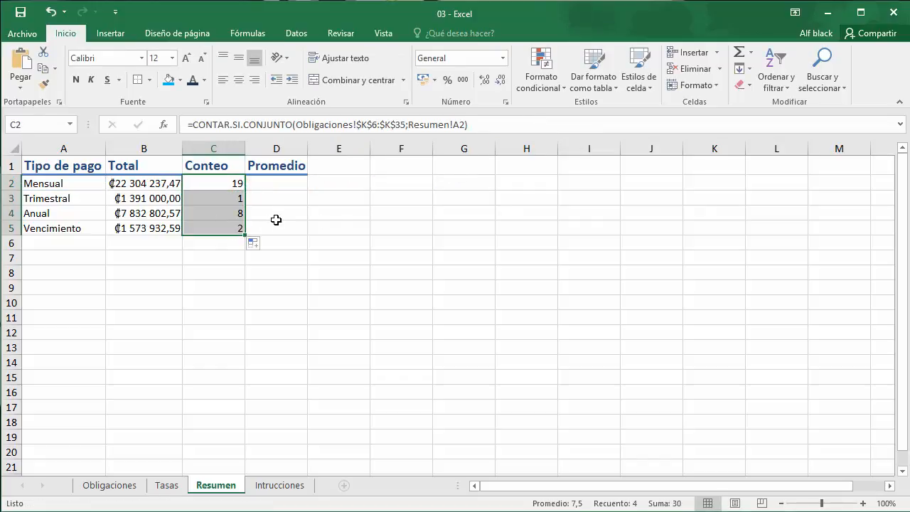
# Calculate the average in D2 with =B2/C2, and fill the formula down to D5.
pyautogui.click(264, 180)
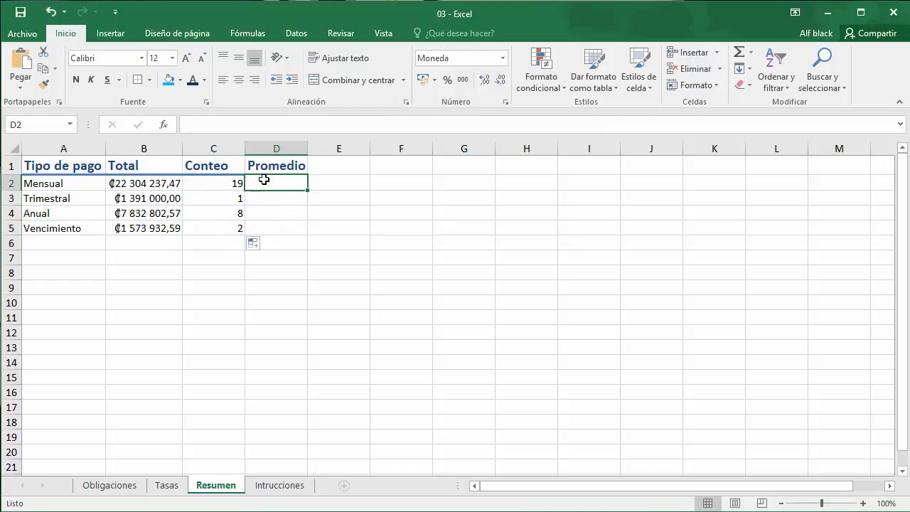
pyautogui.write('=')
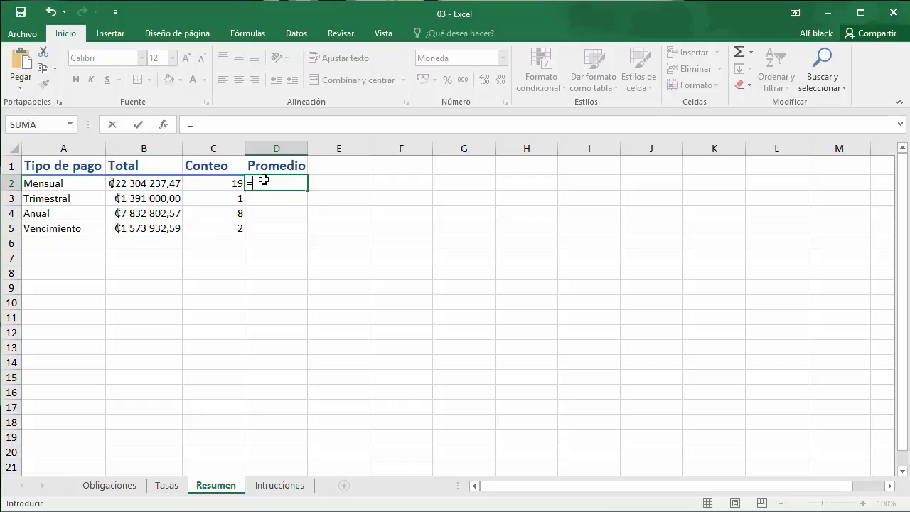
pyautogui.press('Left')
pyautogui.press('Left')
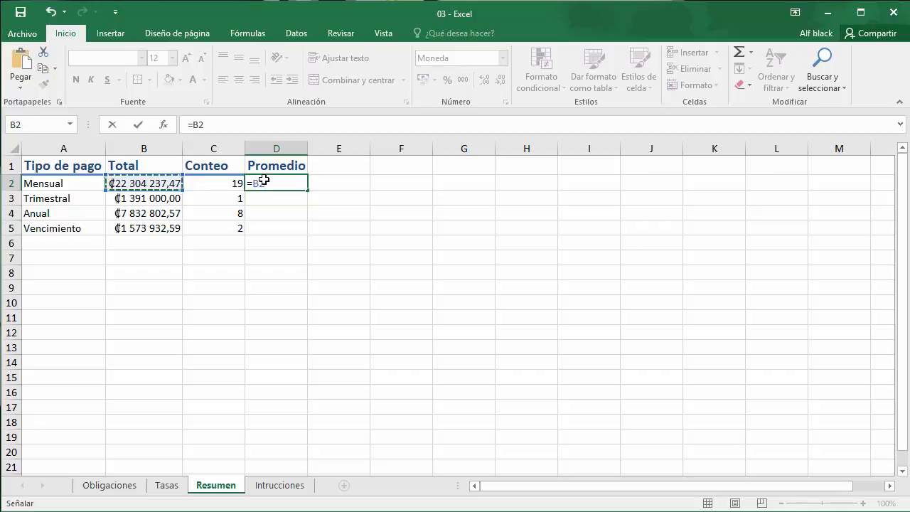
pyautogui.write('/')
pyautogui.press('Left')
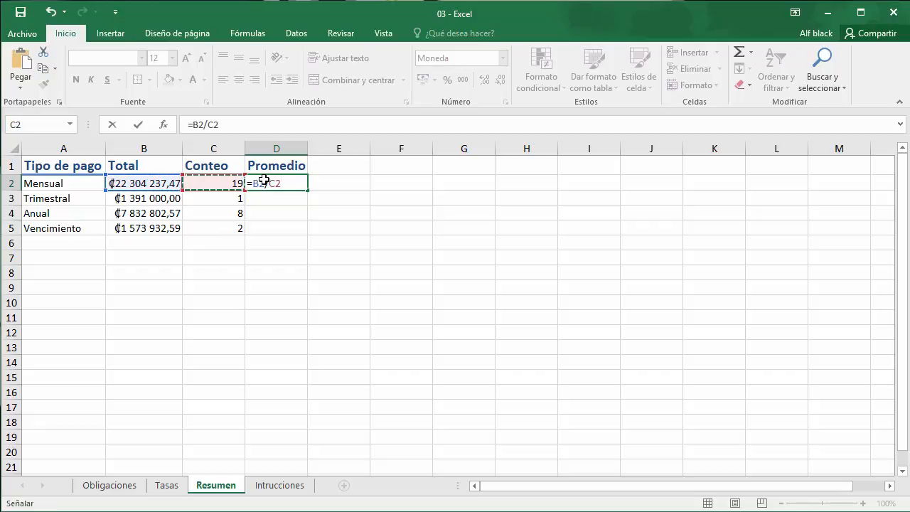
pyautogui.press('Return')
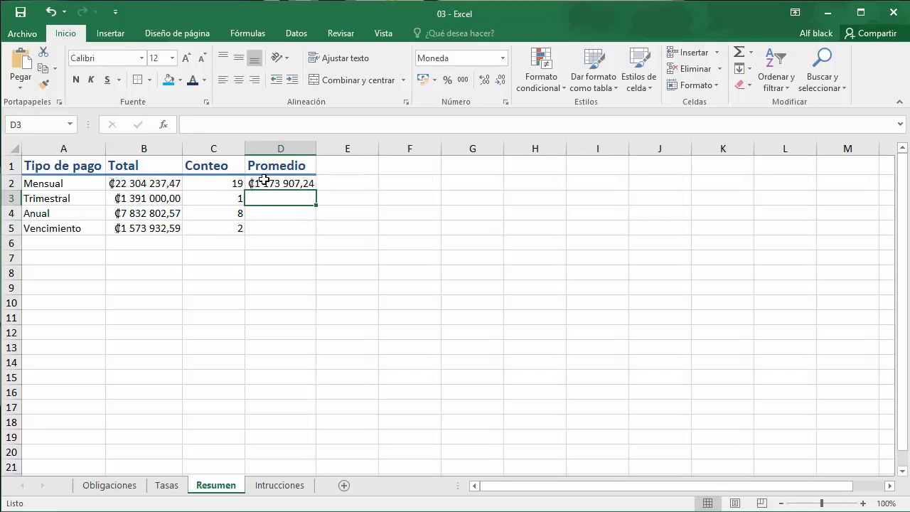
pyautogui.click(264, 181)
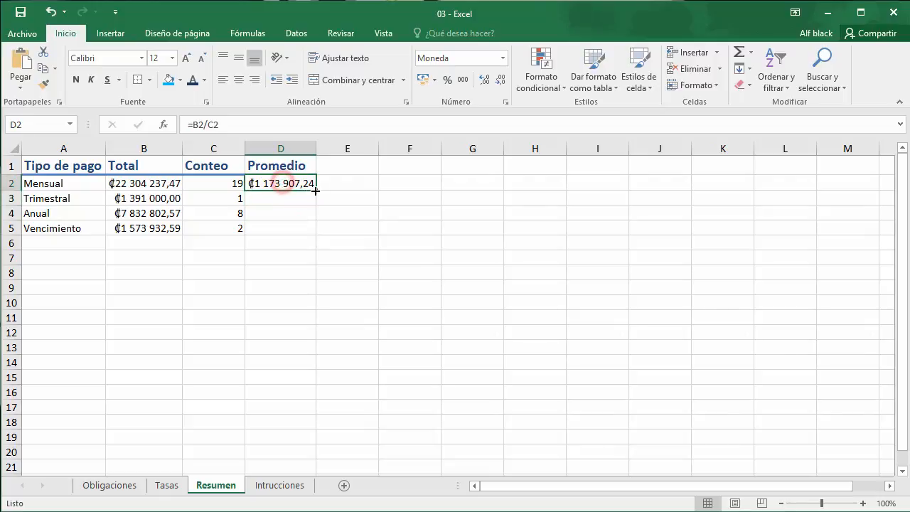
pyautogui.moveTo(314, 190); pyautogui.dragTo(314, 233)
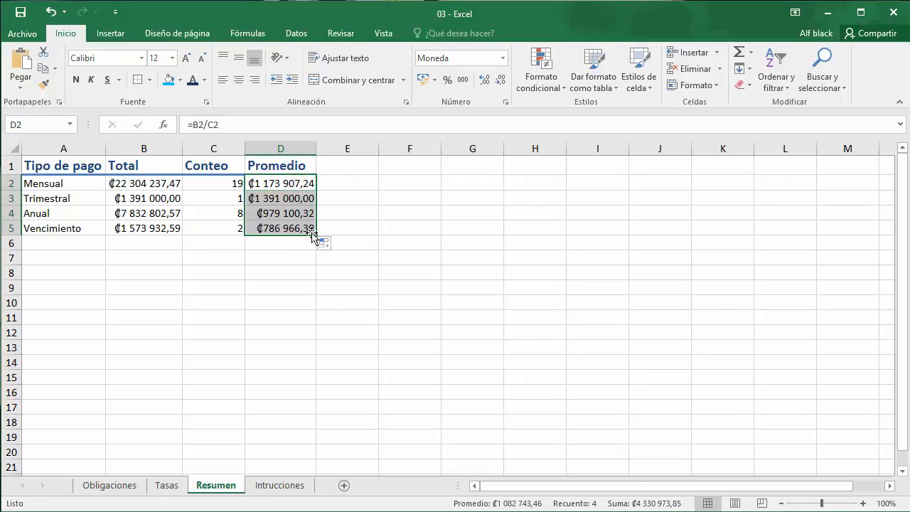
pyautogui.click(334, 186)
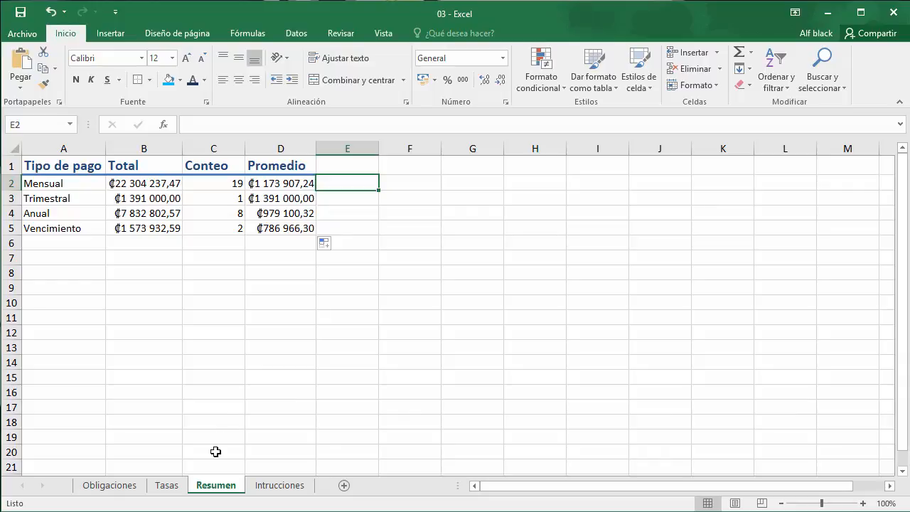
# Check the A6 instruction on Intrucciones, enter Totales in Resumen cell A6, and align it right and to the cell's bottom.
pyautogui.click(269, 486)
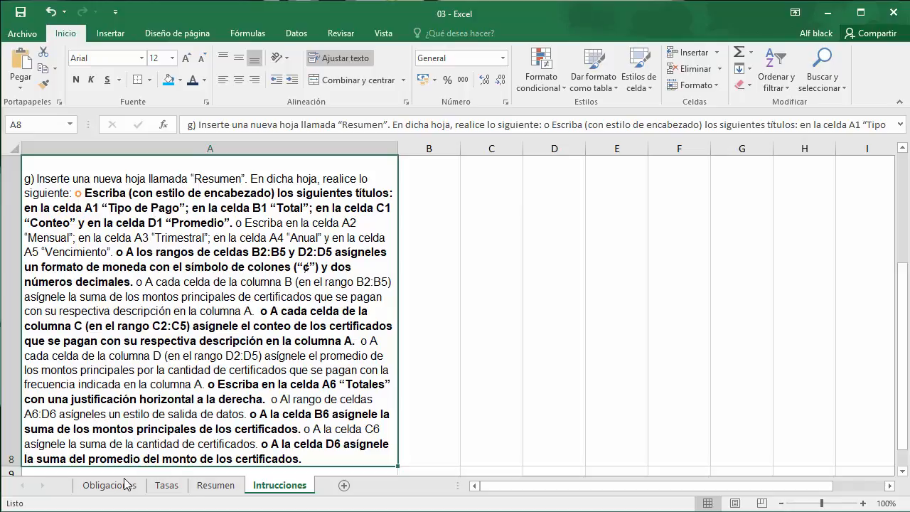
pyautogui.click(216, 485)
pyautogui.click(50, 246)
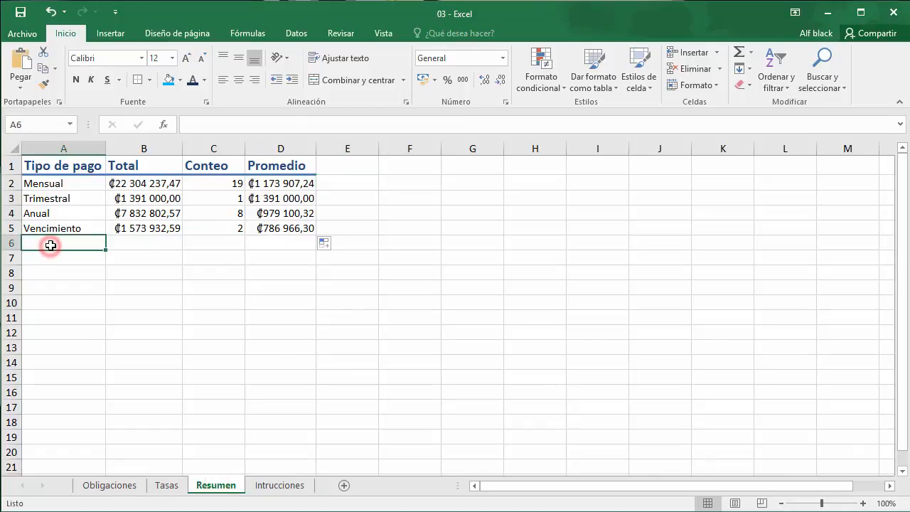
pyautogui.write('Totales')
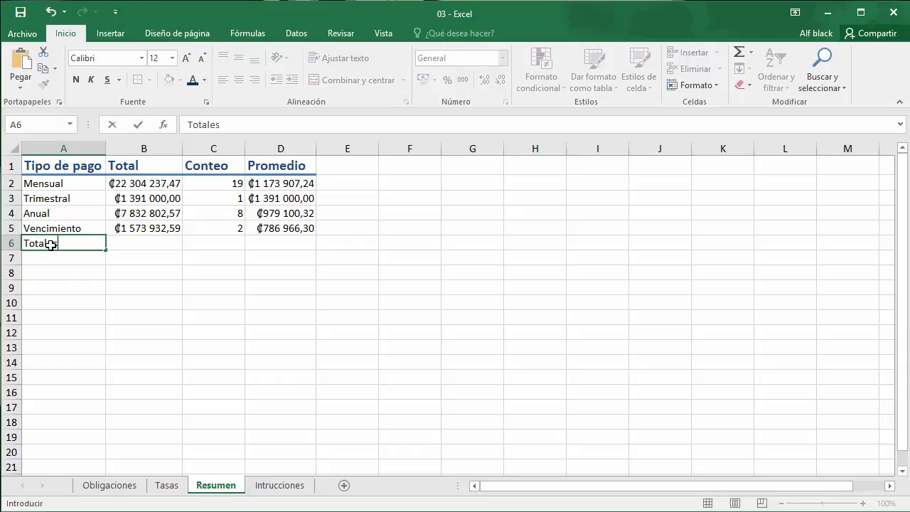
pyautogui.press('Tab')
pyautogui.click(51, 245)
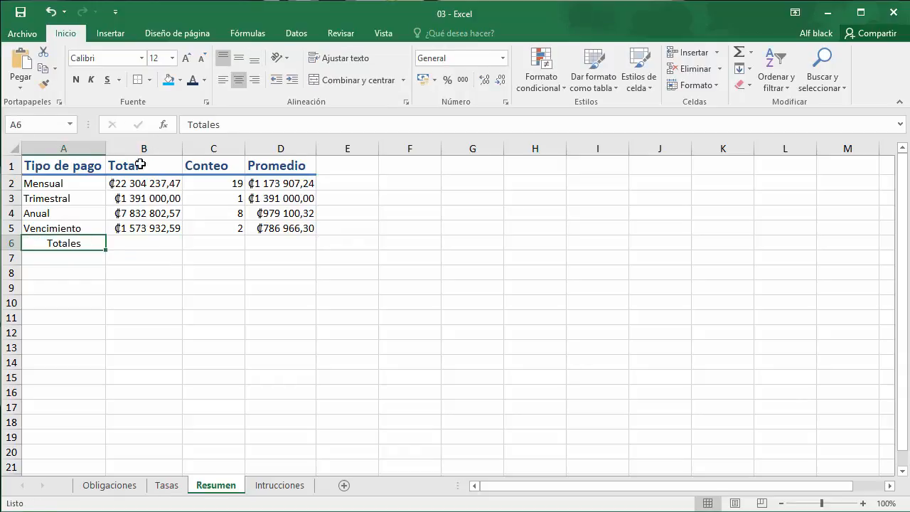
pyautogui.click(254, 80)
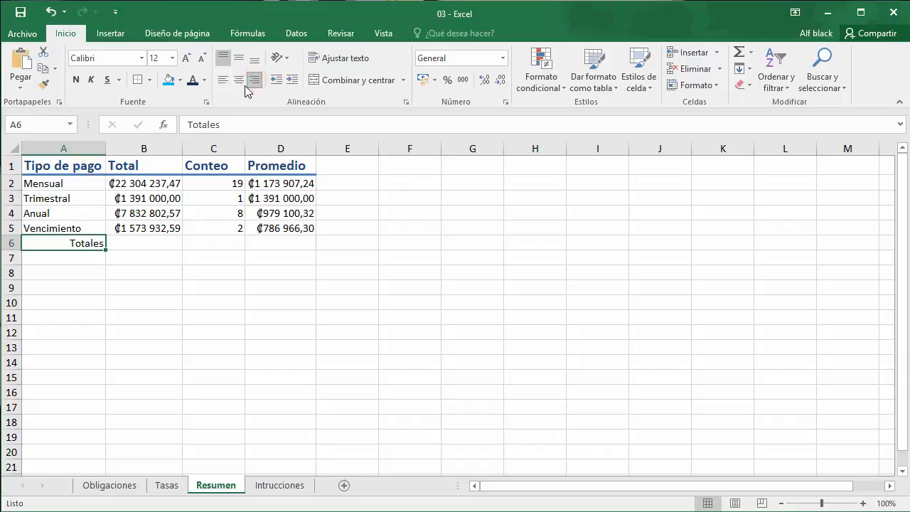
pyautogui.click(223, 57)
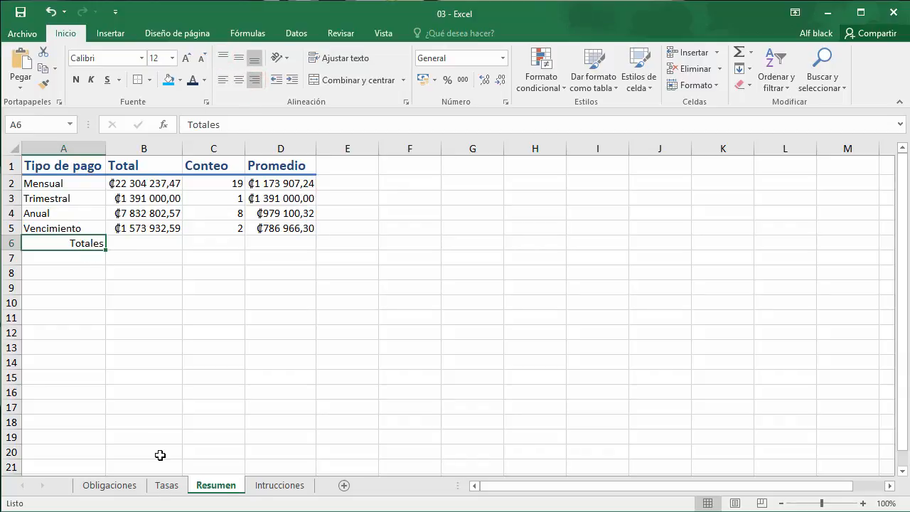
# Check the totals-row style instruction on Intrucciones and apply the Salida cell style to B6:D6 of Resumen.
pyautogui.click(280, 485)
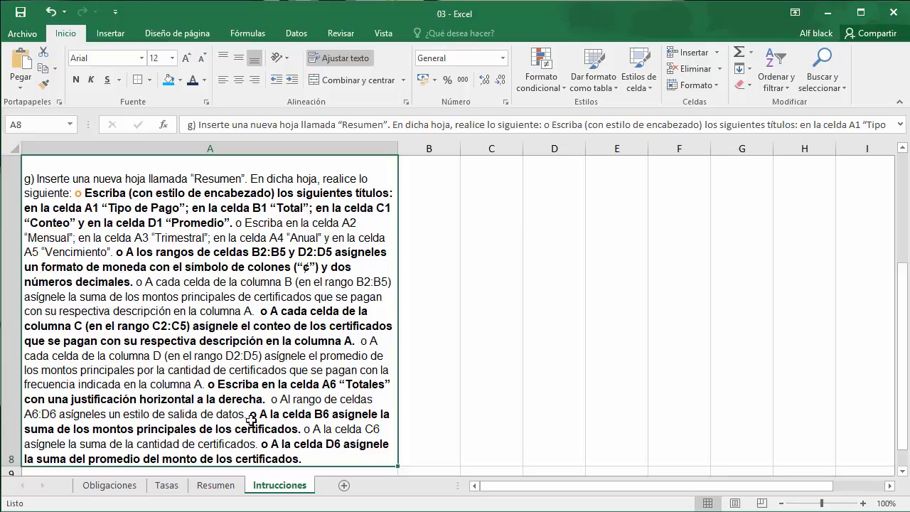
pyautogui.click(216, 486)
pyautogui.click(149, 242)
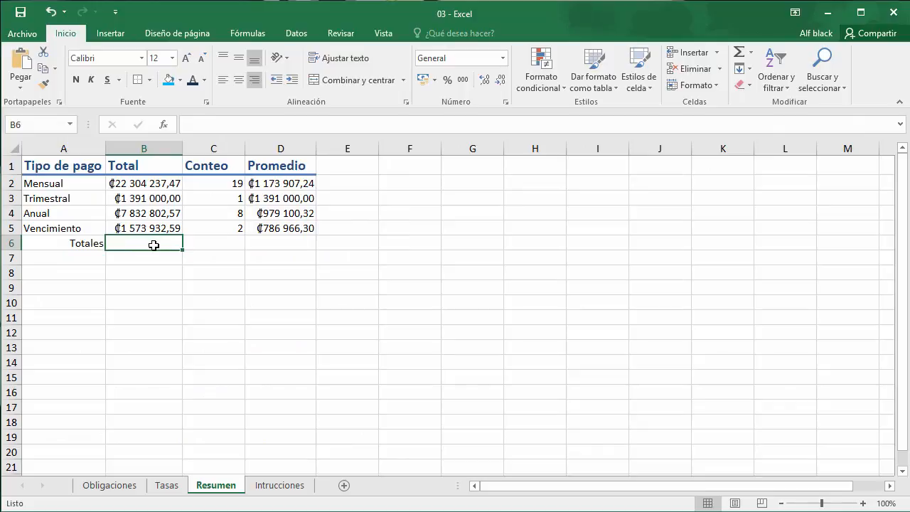
pyautogui.moveTo(153, 245); pyautogui.dragTo(270, 247)
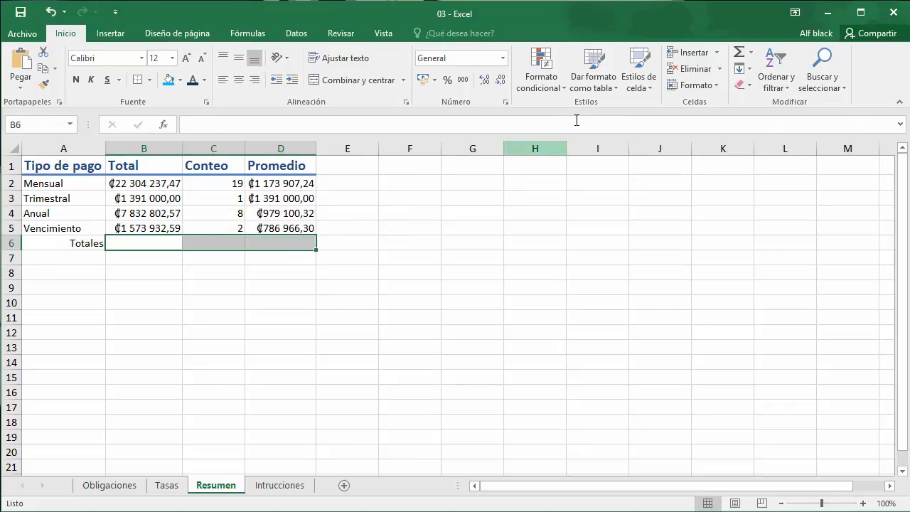
pyautogui.click(632, 89)
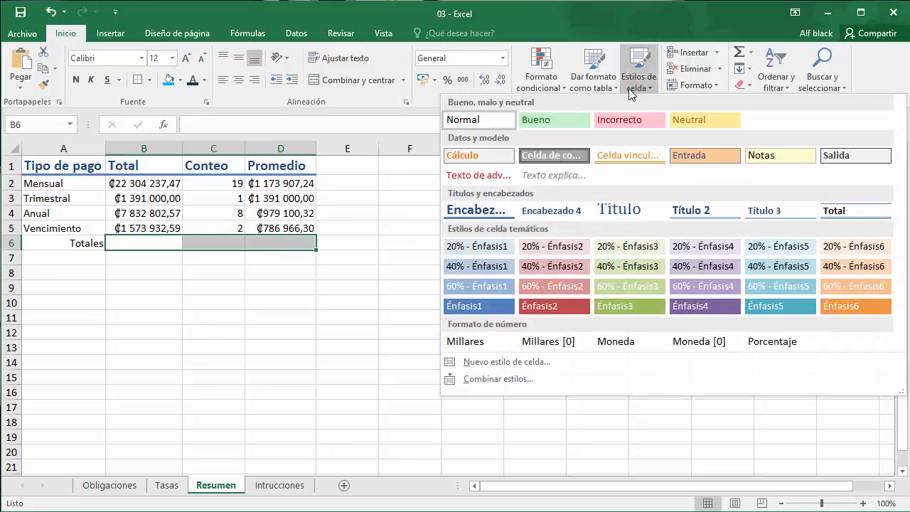
pyautogui.click(837, 152)
pyautogui.click(549, 266)
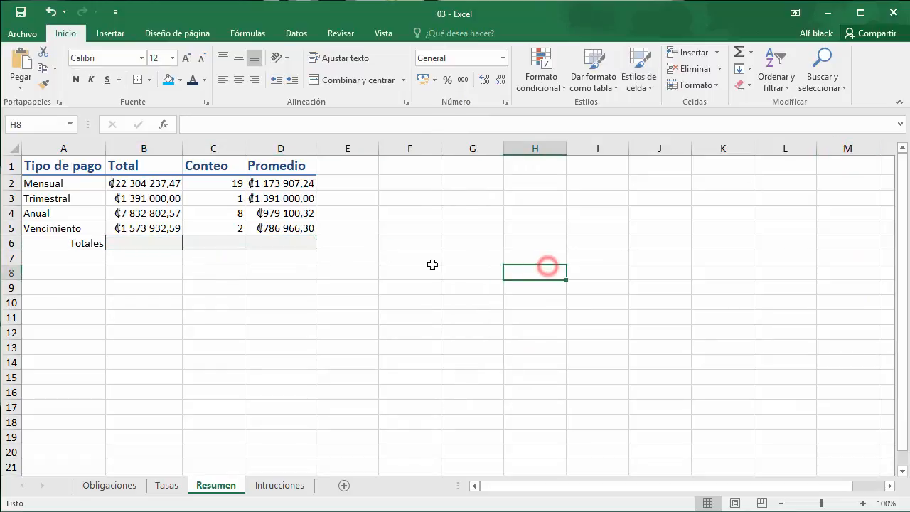
# Check the totals instructions on Intrucciones and total the principal amounts in Resumen cell B6 with SUMA over B2:B5.
pyautogui.click(159, 237)
pyautogui.click(272, 487)
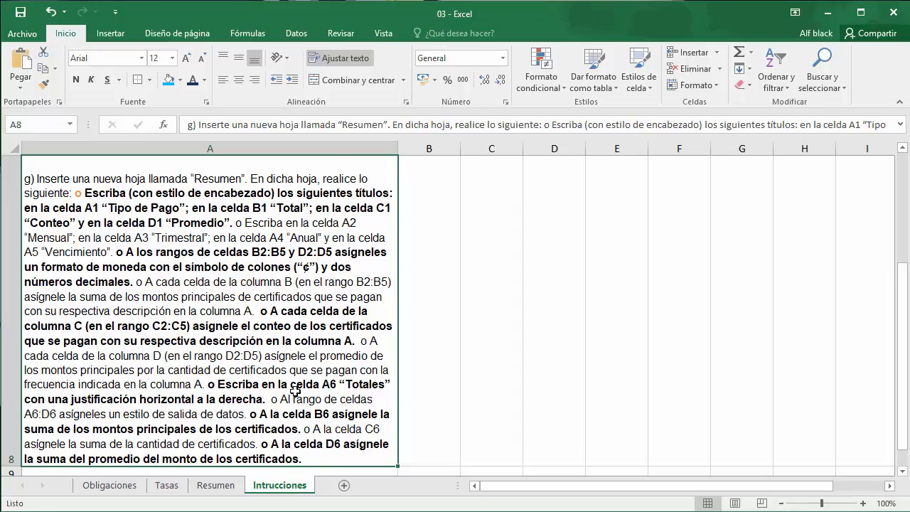
pyautogui.click(217, 485)
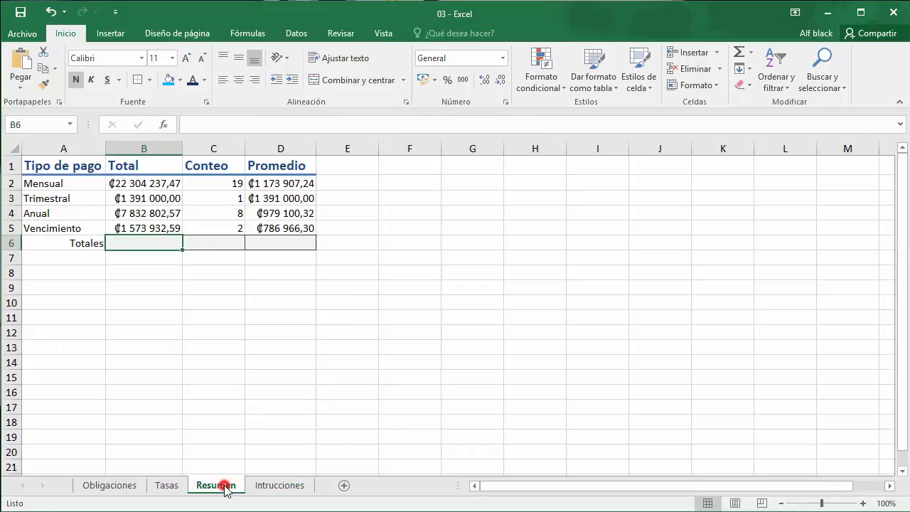
pyautogui.click(160, 245)
pyautogui.write('=suma')
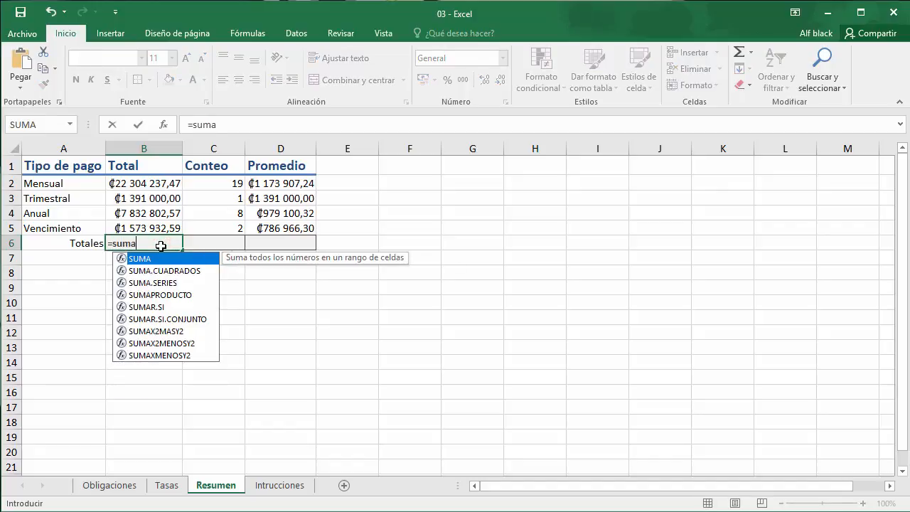
pyautogui.press('Tab')
pyautogui.press('Up')
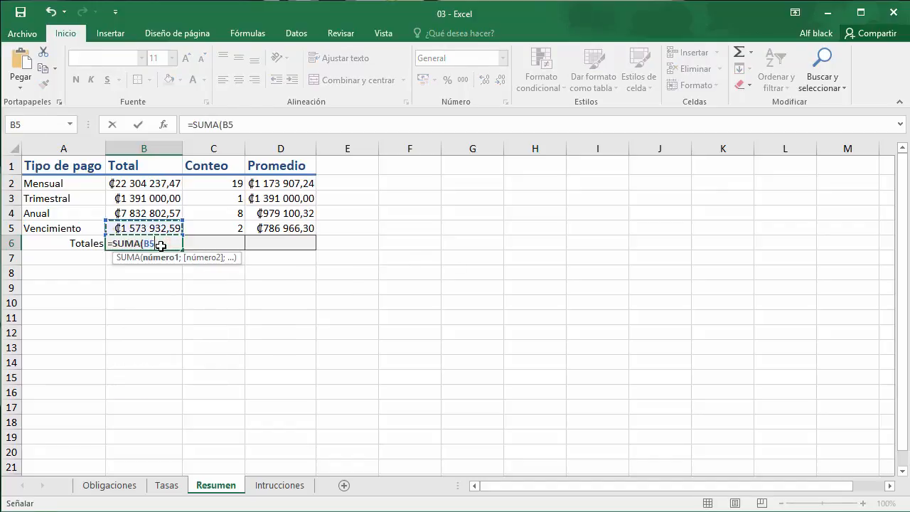
pyautogui.hotkey('shift', 'Up')
pyautogui.hotkey('shift', 'Up')
pyautogui.hotkey('shift', 'Up')
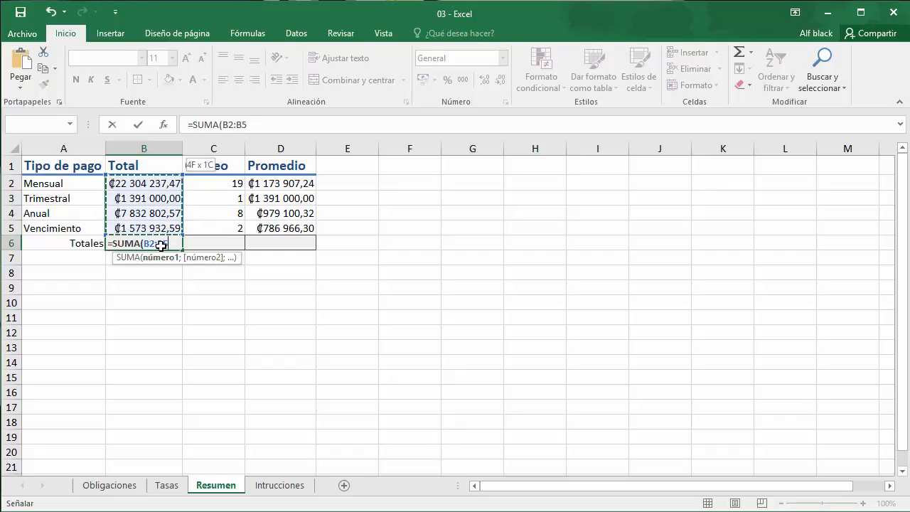
pyautogui.press('Return')
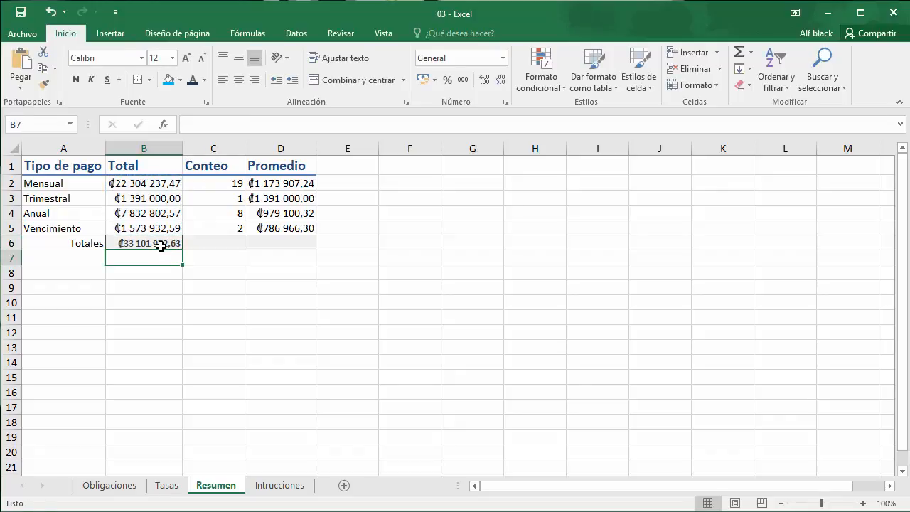
# Total the certificate counts in cell C6 with SUMA over C2:C5.
pyautogui.click(204, 244)
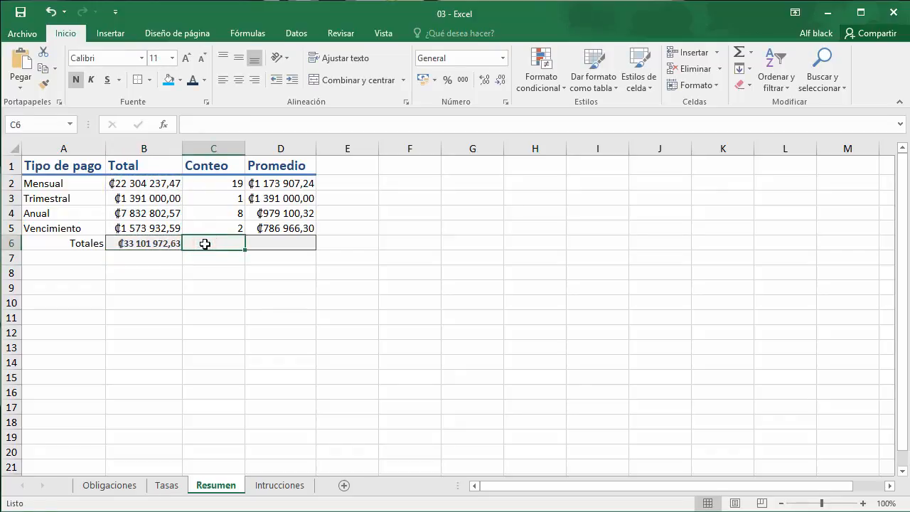
pyautogui.write('=suma')
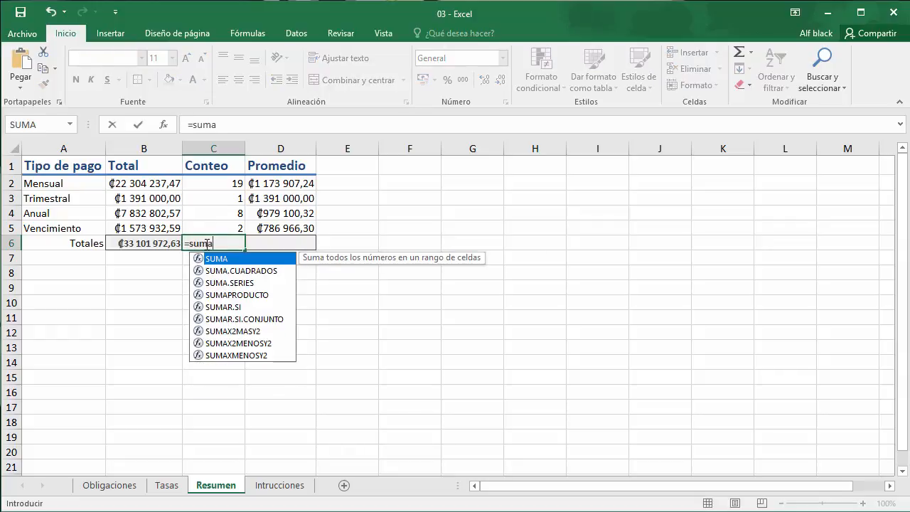
pyautogui.press('Tab')
pyautogui.press('Up')
pyautogui.hotkey('shift', 'Up')
pyautogui.hotkey('shift', 'Up')
pyautogui.hotkey('shift', 'Up')
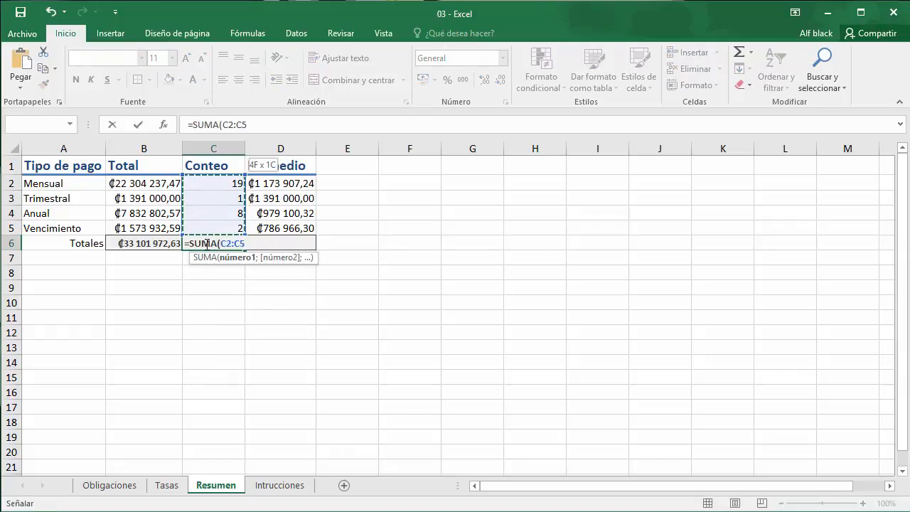
pyautogui.press('Return')
# Sum the averages in cell D6 with SUMA over D2:D5.
pyautogui.click(272, 244)
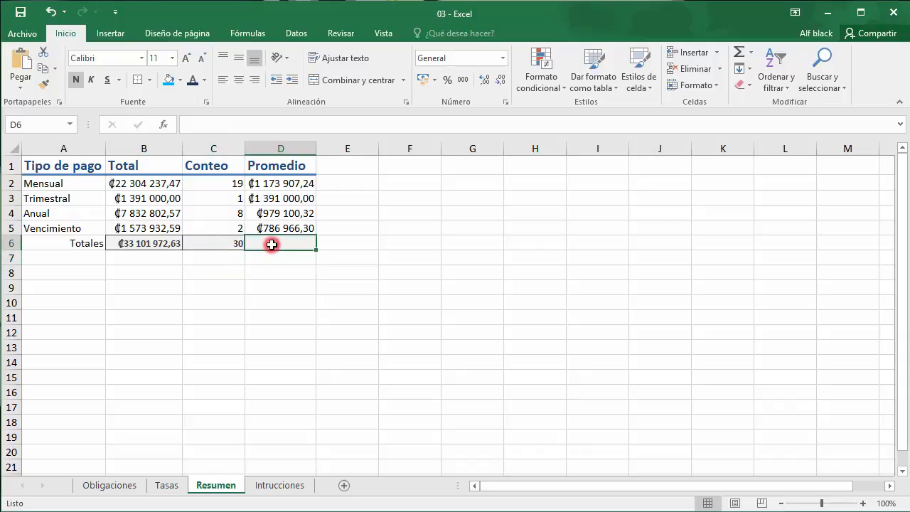
pyautogui.write('=')
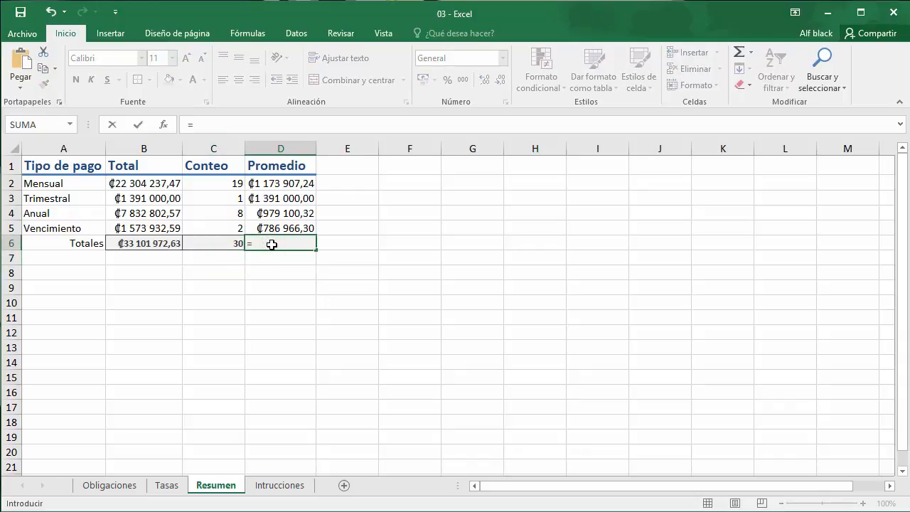
pyautogui.write('suma')
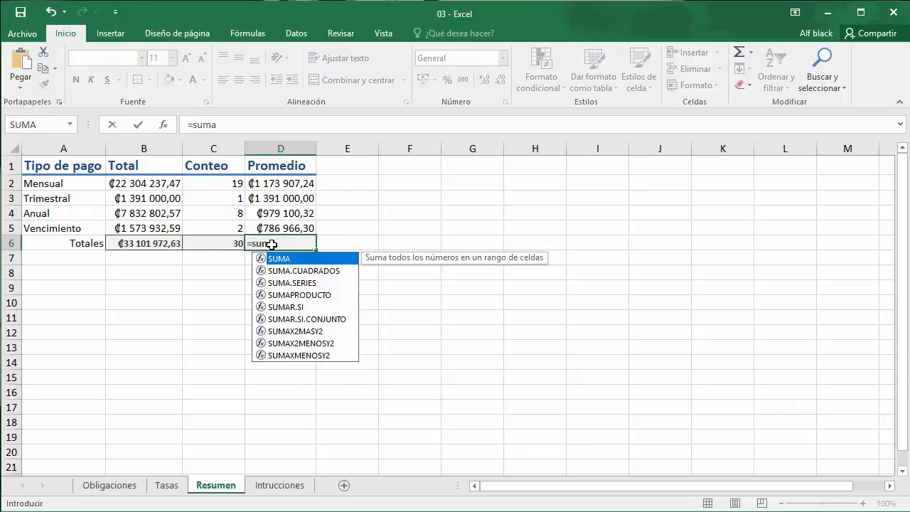
pyautogui.press('Tab')
pyautogui.press('Up')
pyautogui.hotkey('shift', 'Up')
pyautogui.hotkey('shift', 'Up')
pyautogui.hotkey('shift', 'Up')
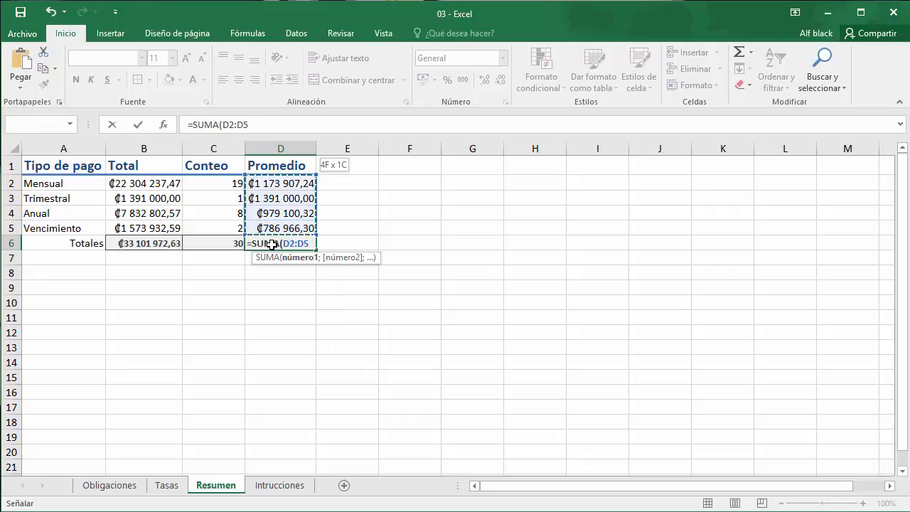
pyautogui.press('Return')
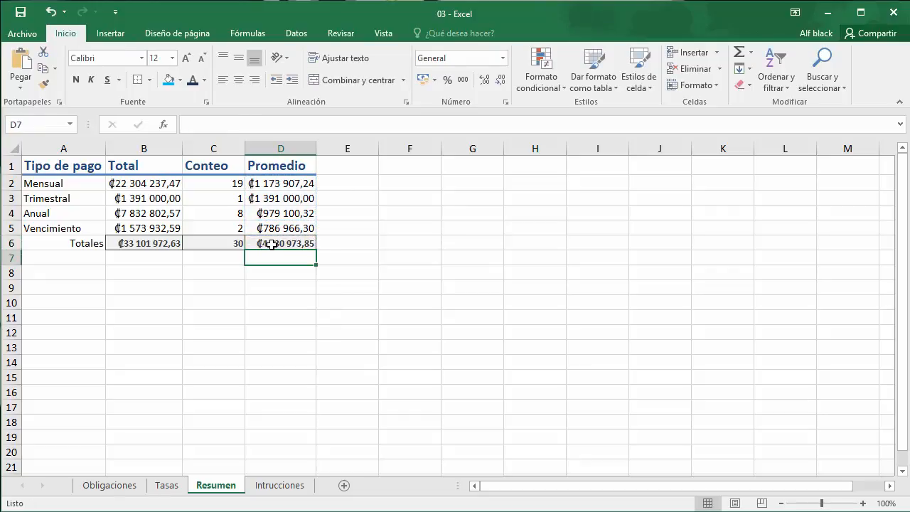